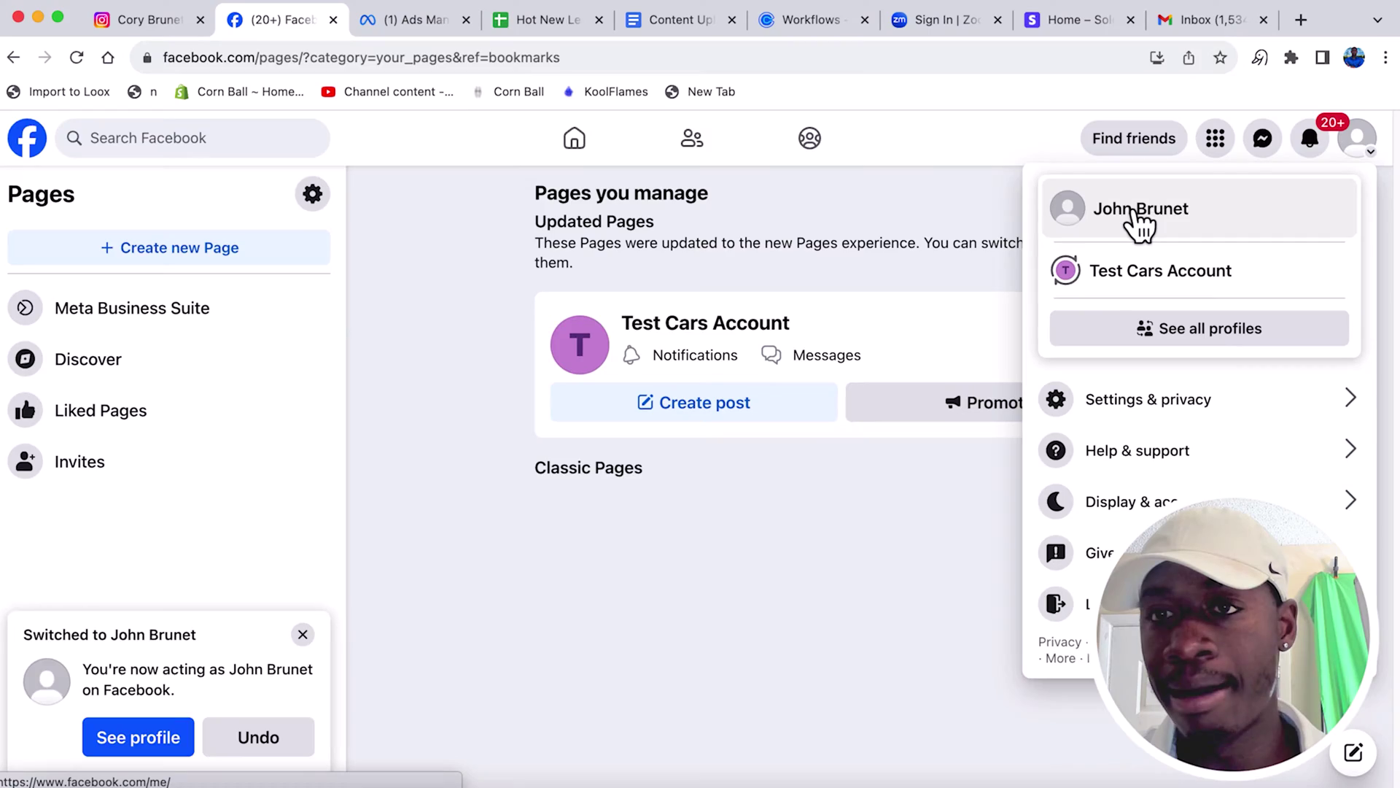
Step: Open the account's own Facebook profile page from the Ads Manager account menu
left_click(1131, 210)
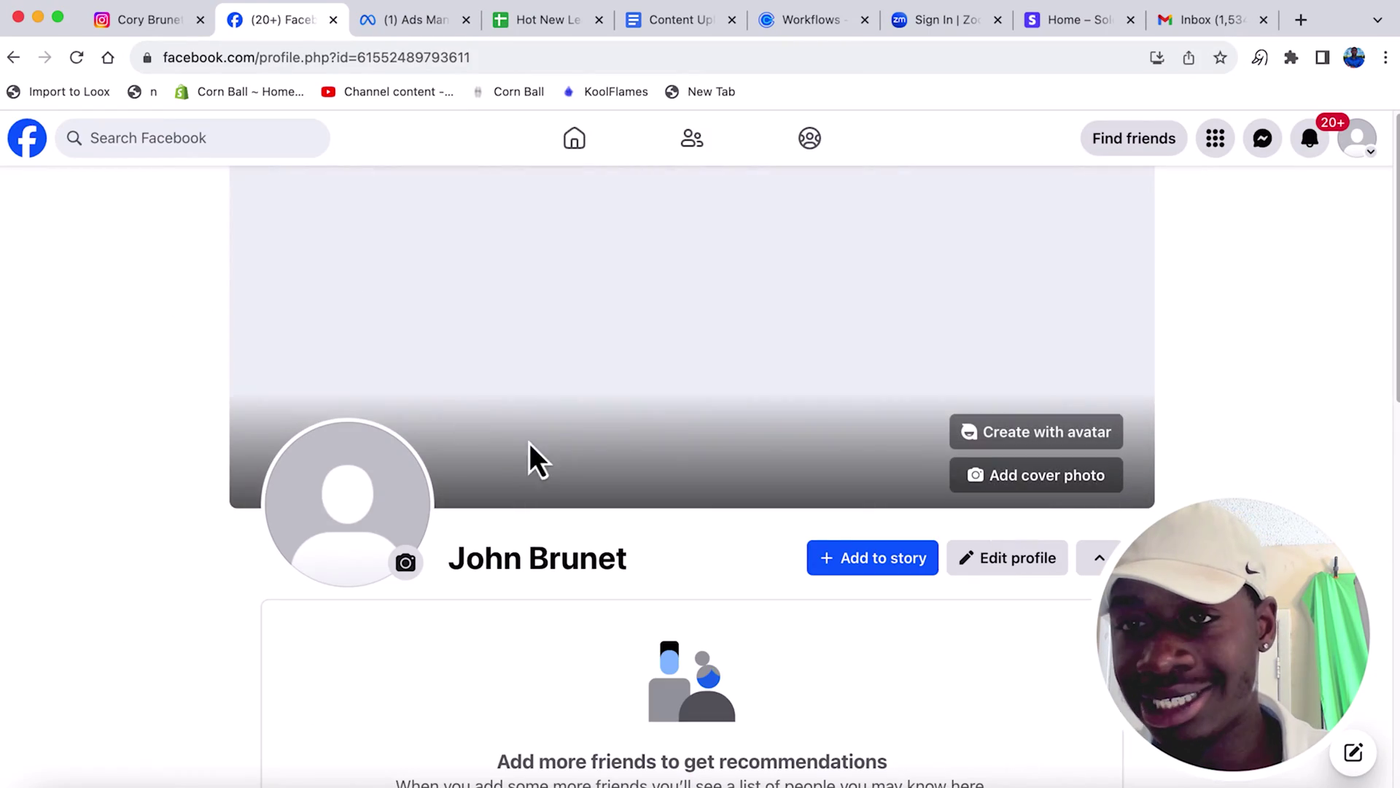
Step: Confirm Test Cars Account is listed among the managed Pages, then go back to the Facebook home feed
left_click(27, 142)
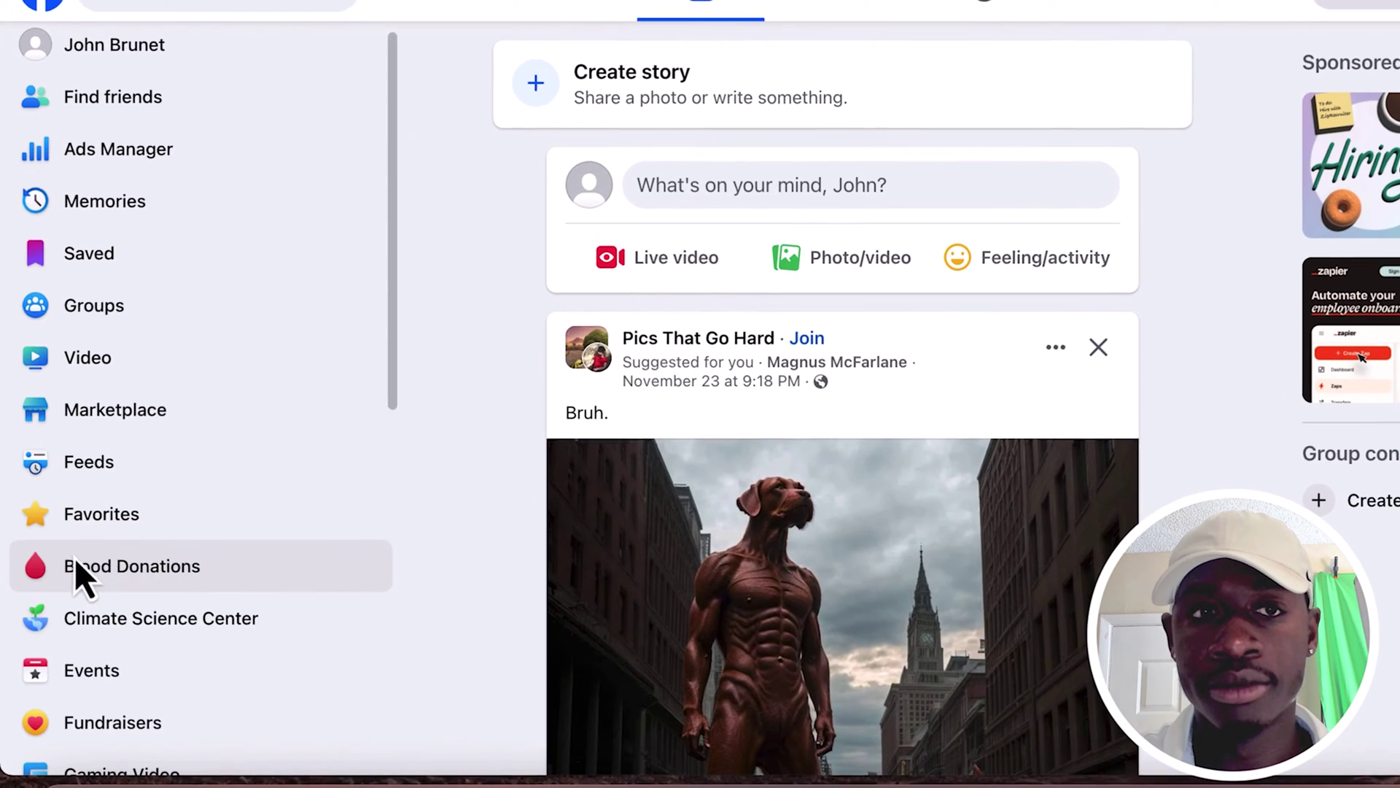
scroll(80, 616, "down", 8)
scroll(116, 559, "down", 1)
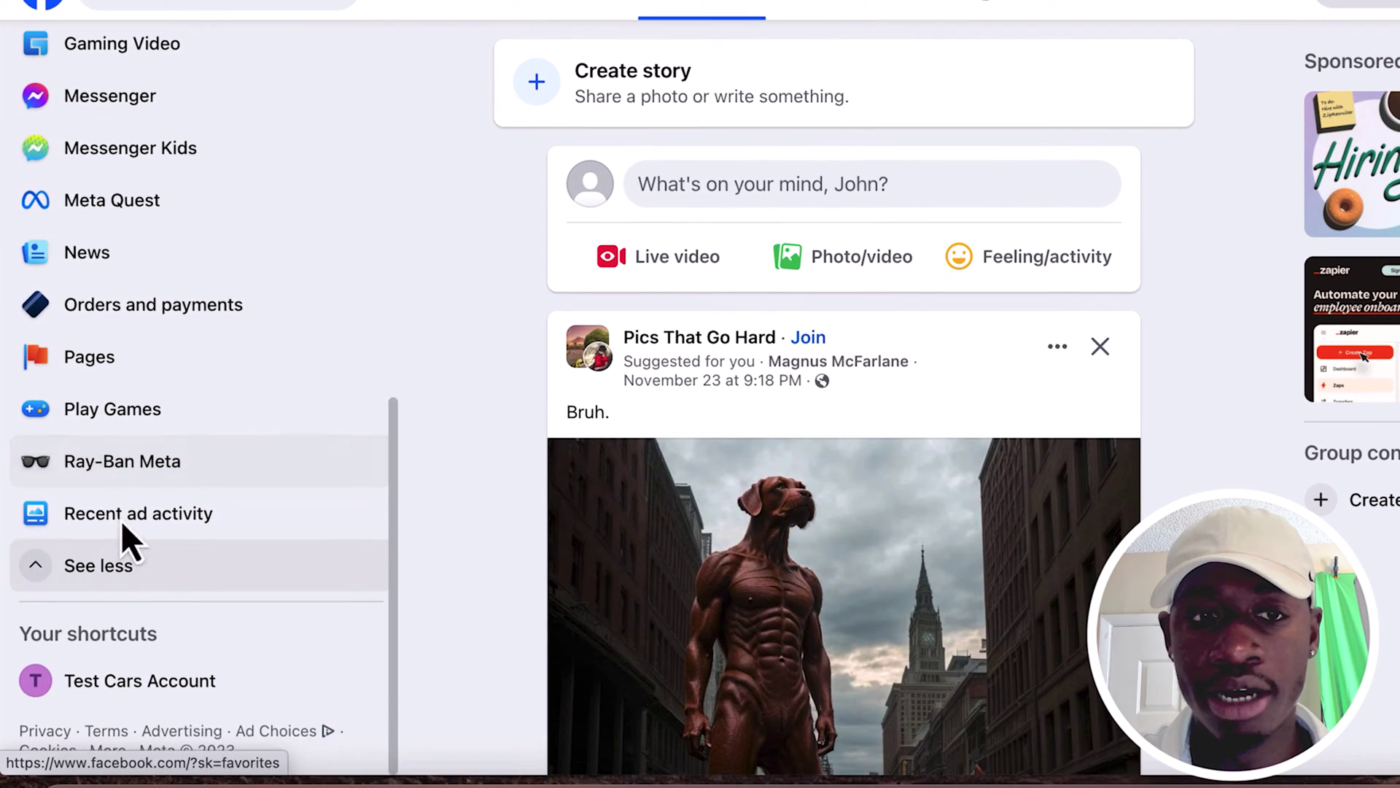
left_click(81, 356)
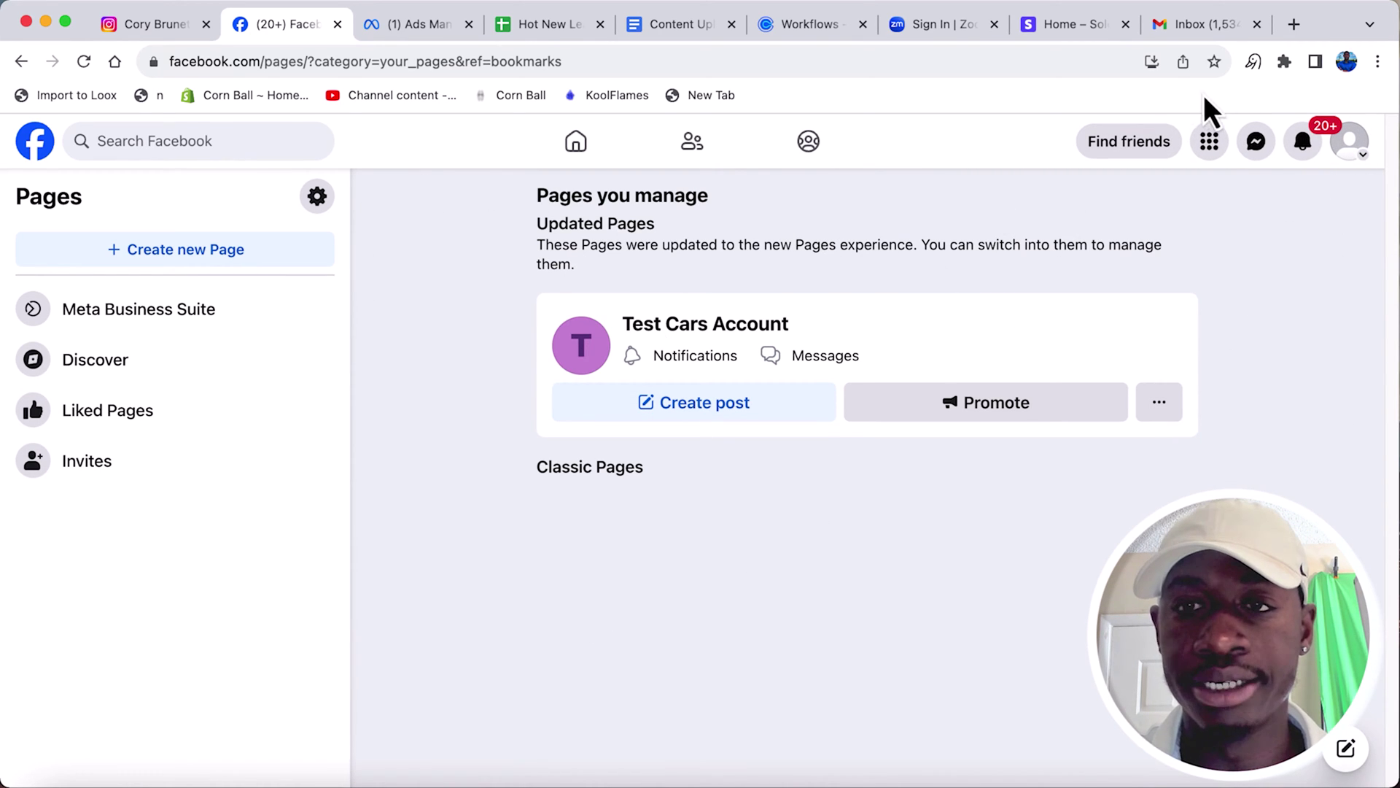
left_click(1360, 155)
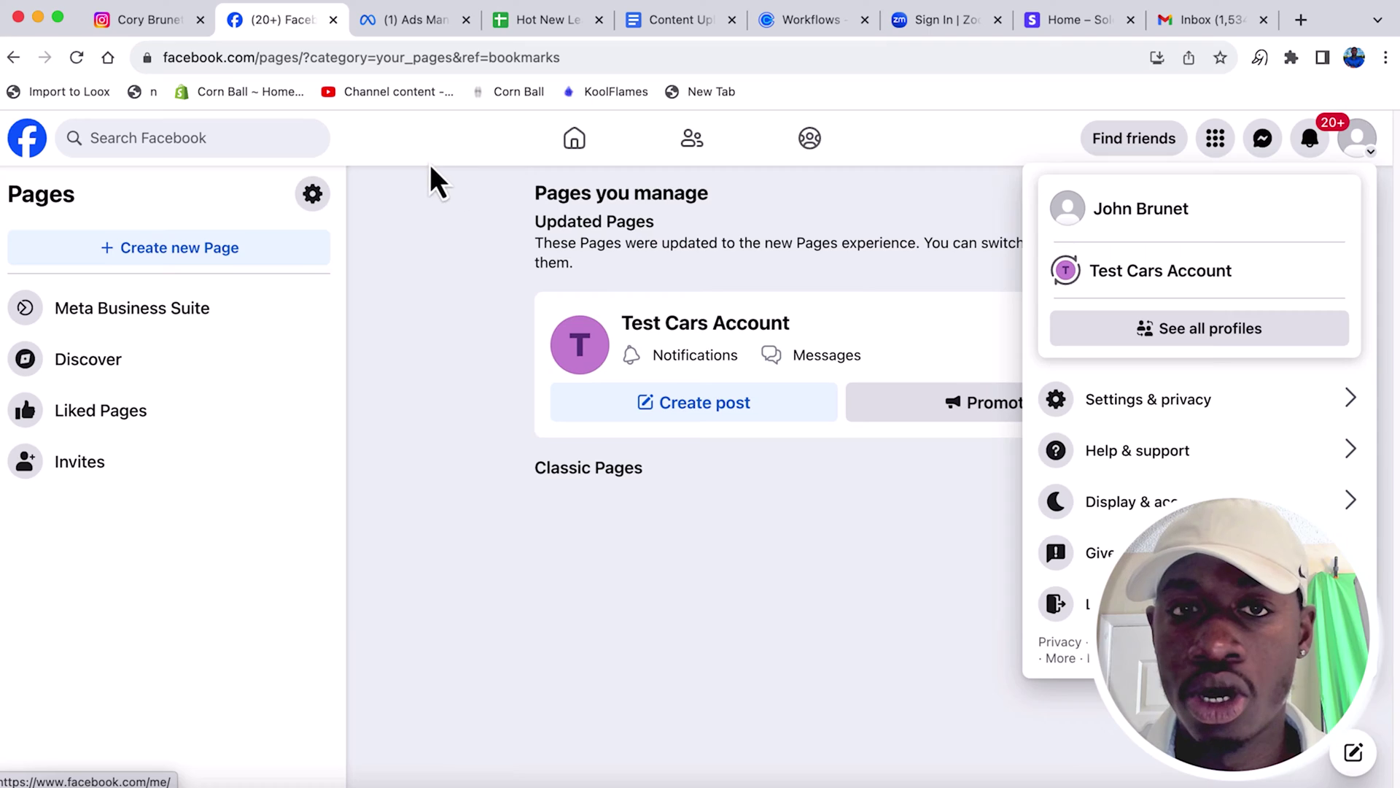
left_click(475, 204)
left_click(28, 140)
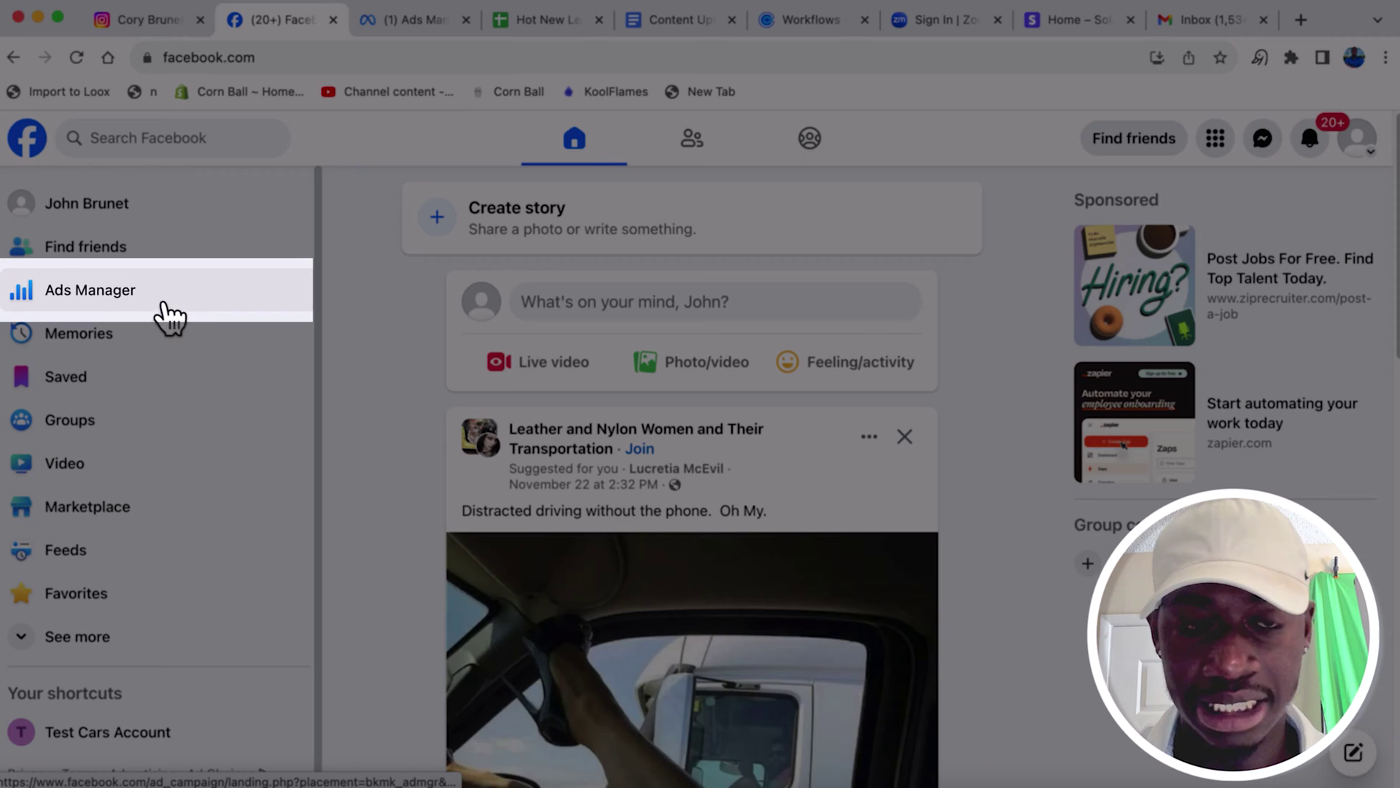
Step: Open Ads Manager and confirm Test Cars Account as the business Page to finish setup
left_click(100, 300)
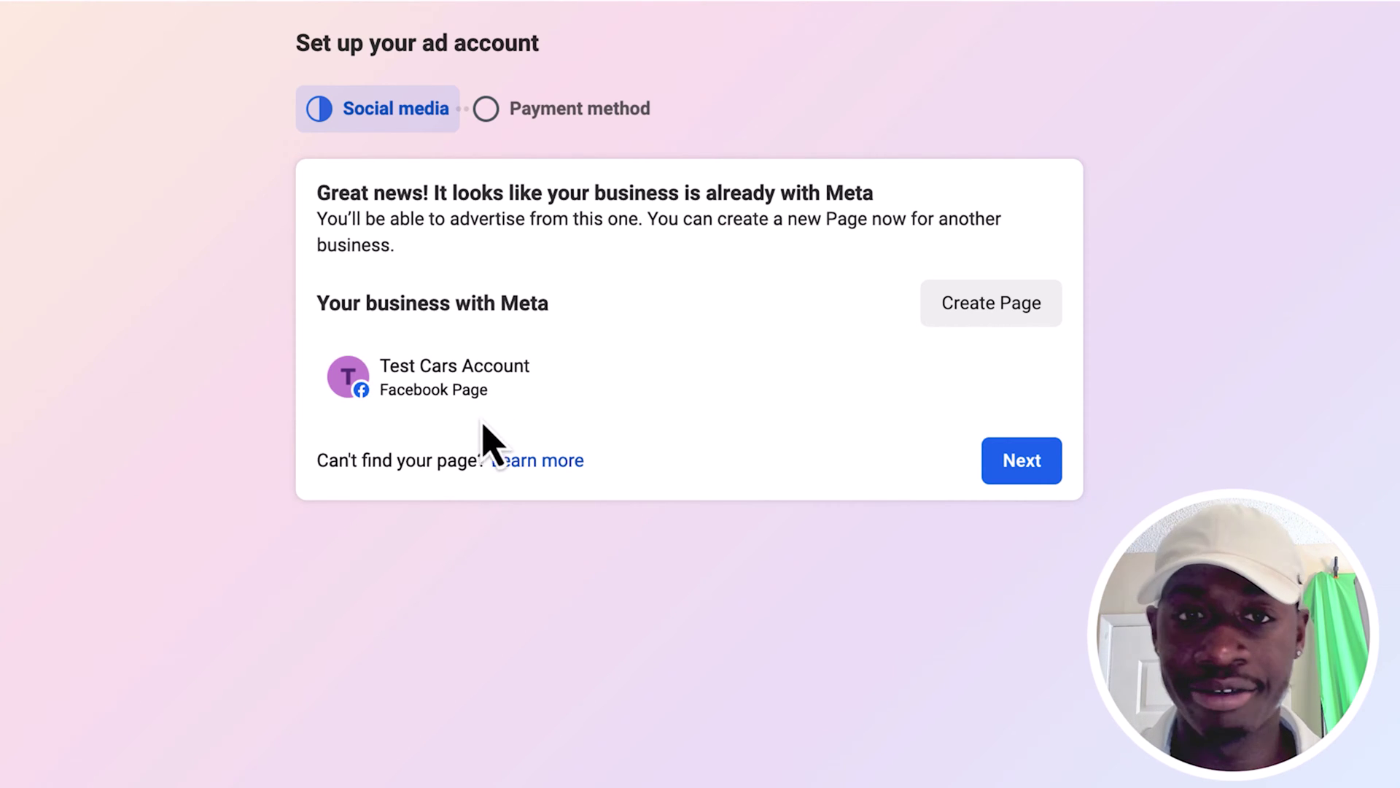
mouse_move(948, 397)
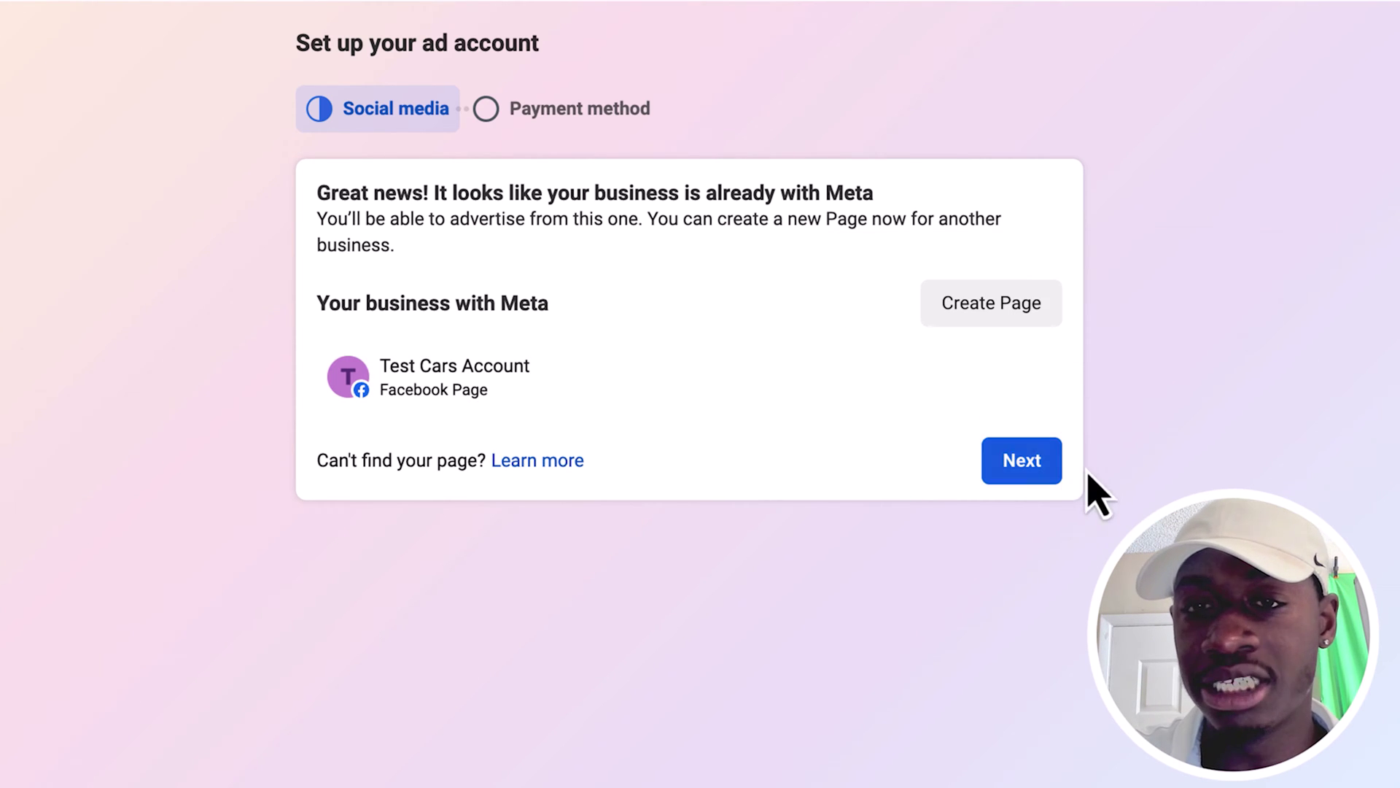
left_click(1041, 466)
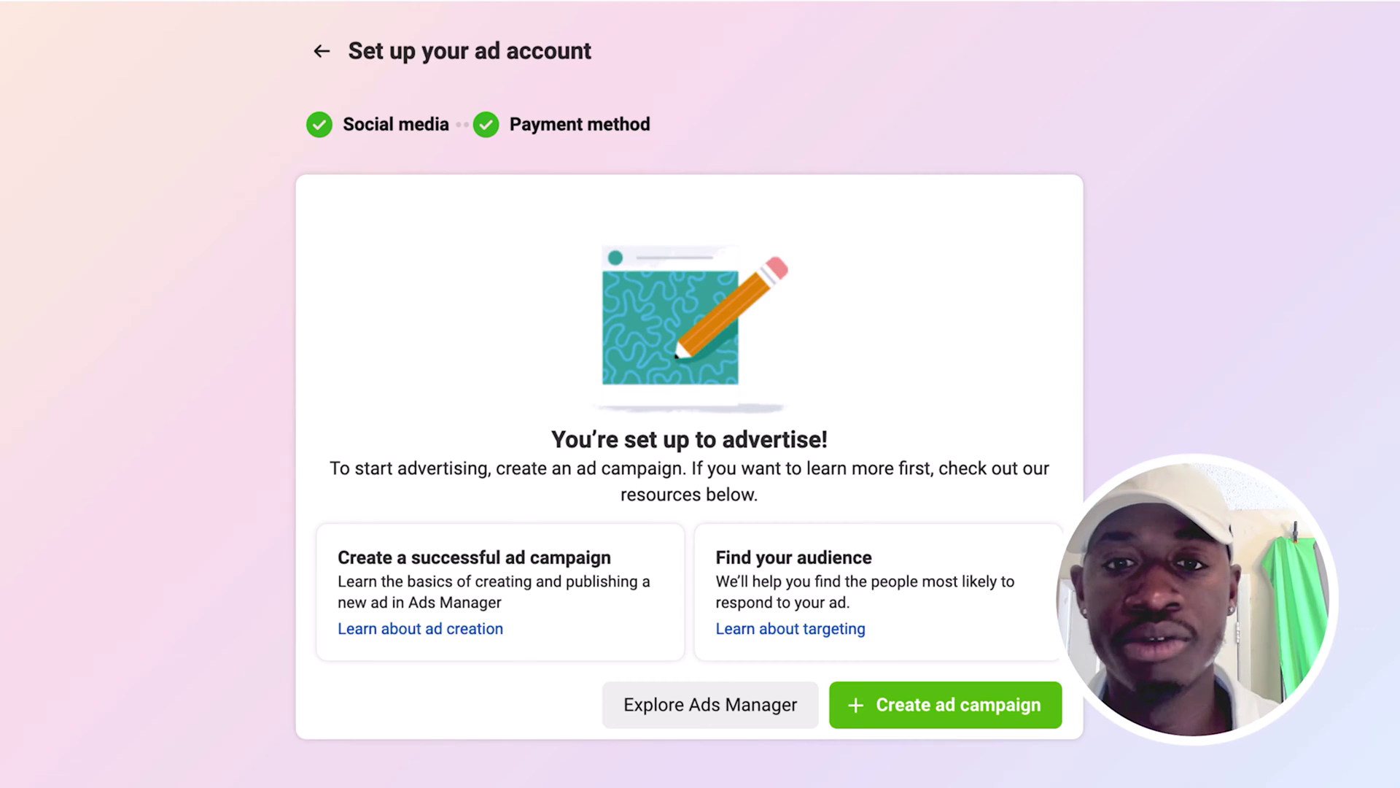
left_click(680, 711)
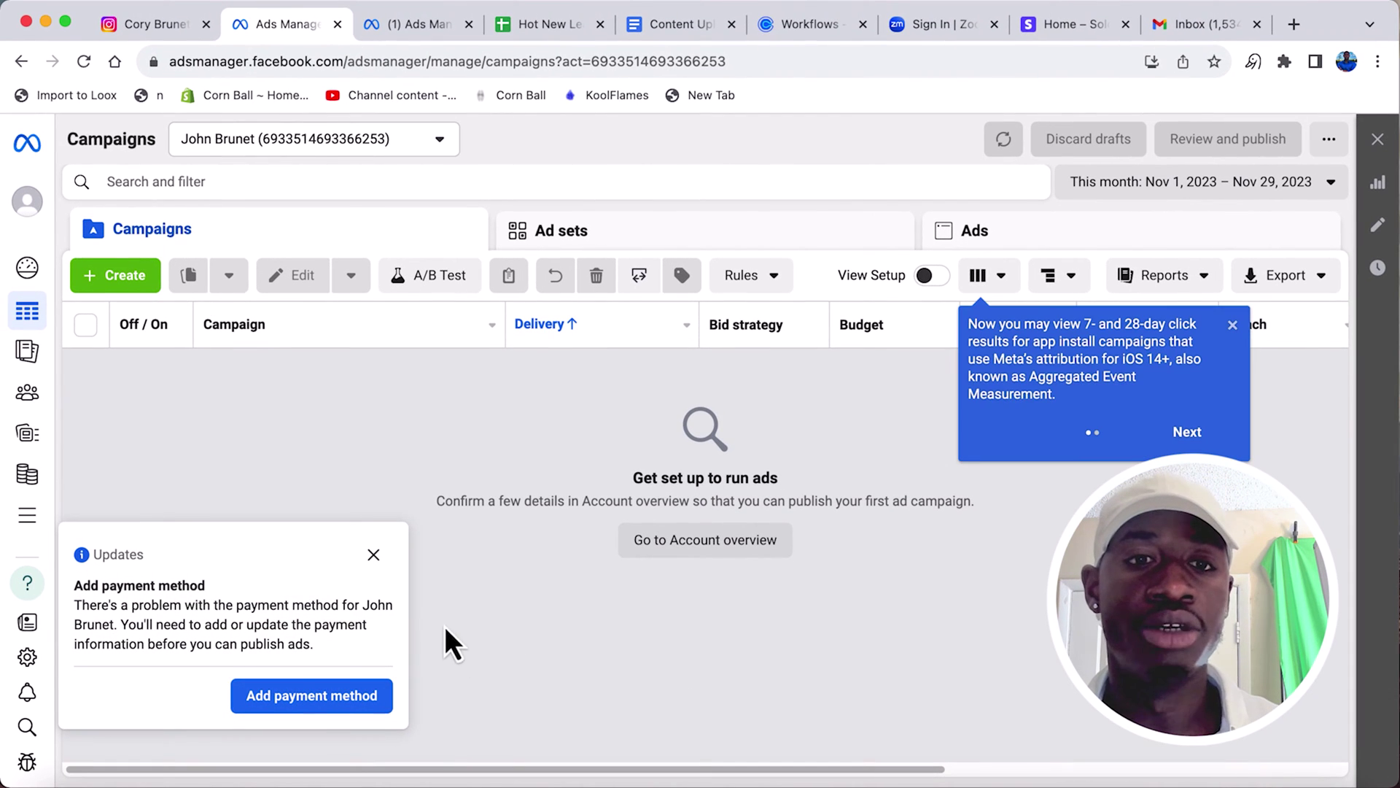
Step: Dismiss the Add payment method notice and the attribution tip
left_click(372, 557)
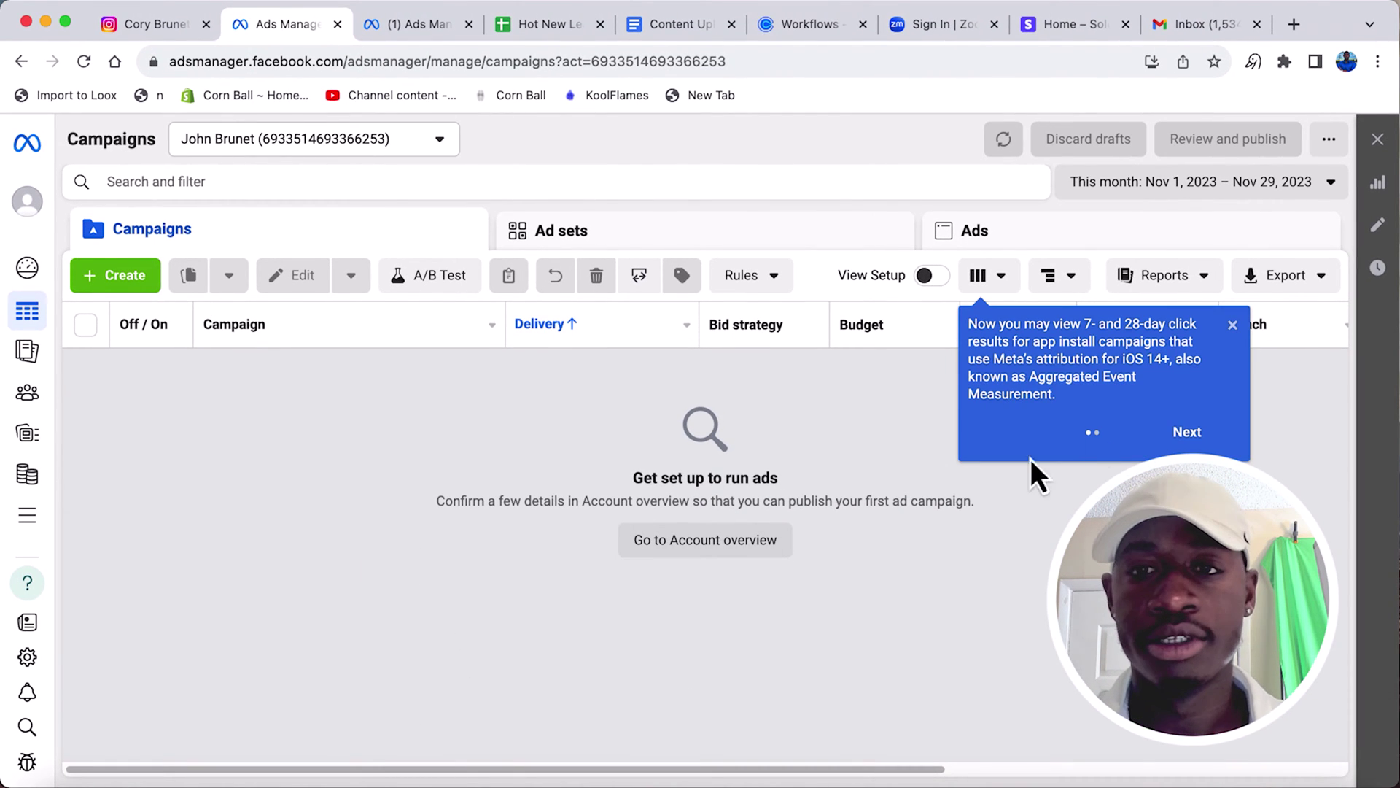
left_click(1233, 326)
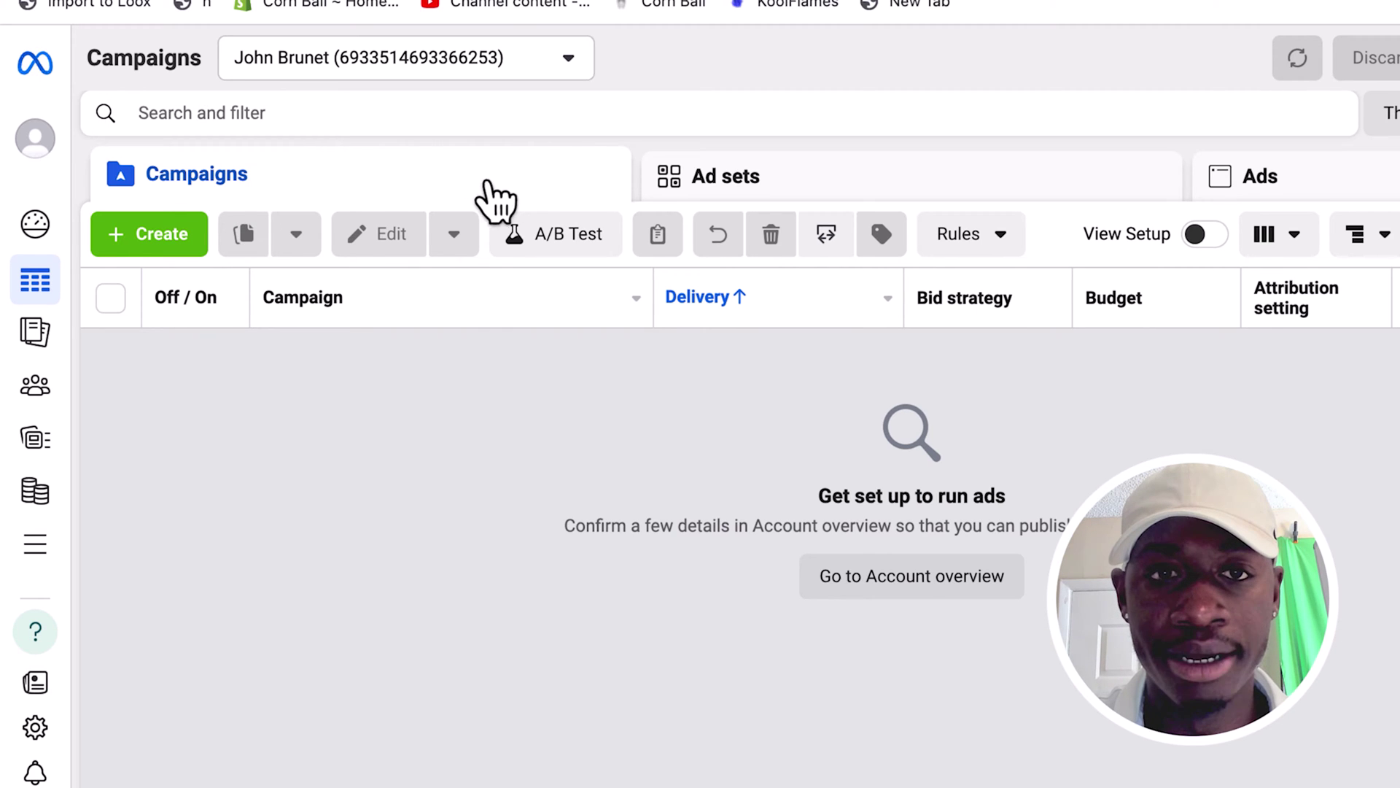
Step: Create a new campaign with Leads as the objective and open it in the editor
left_click(161, 234)
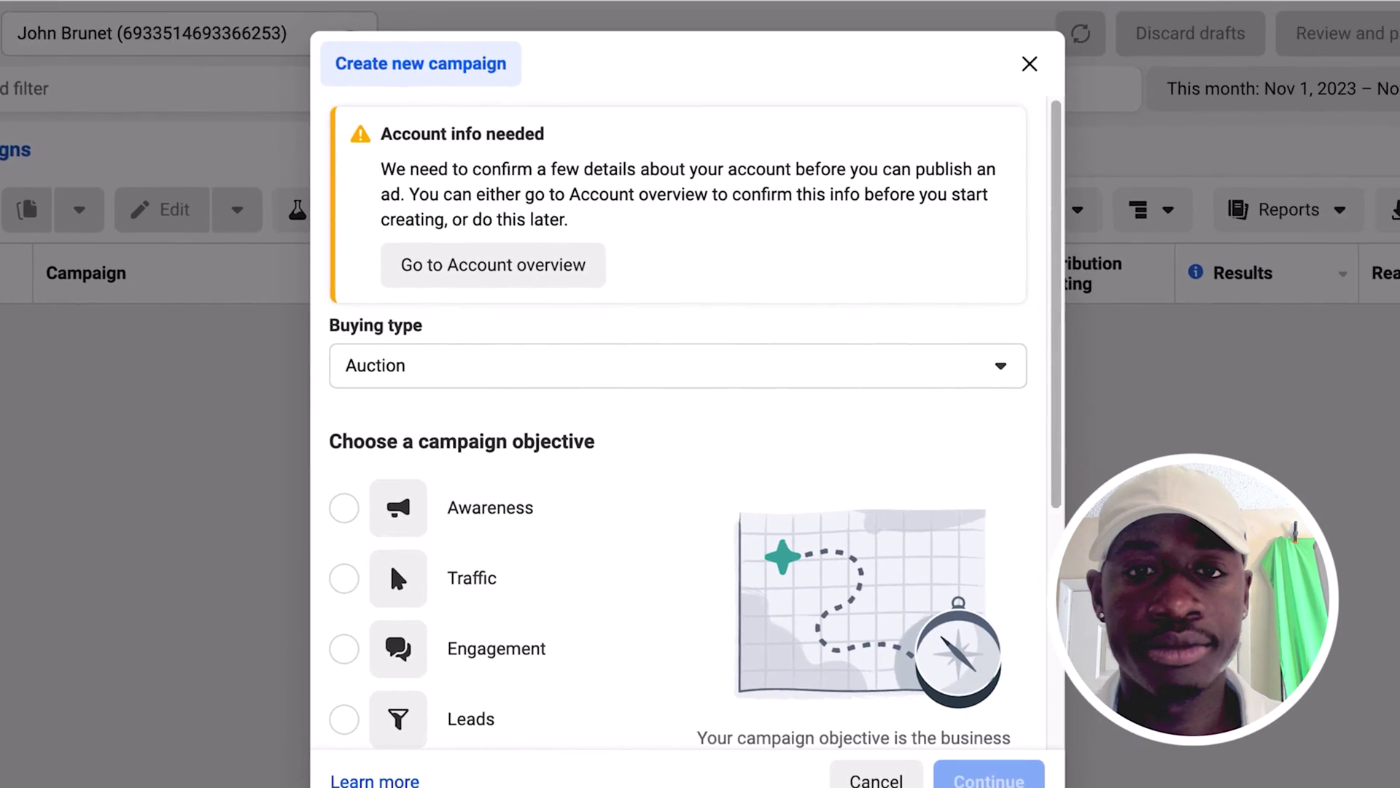
scroll(431, 400, "down", 3)
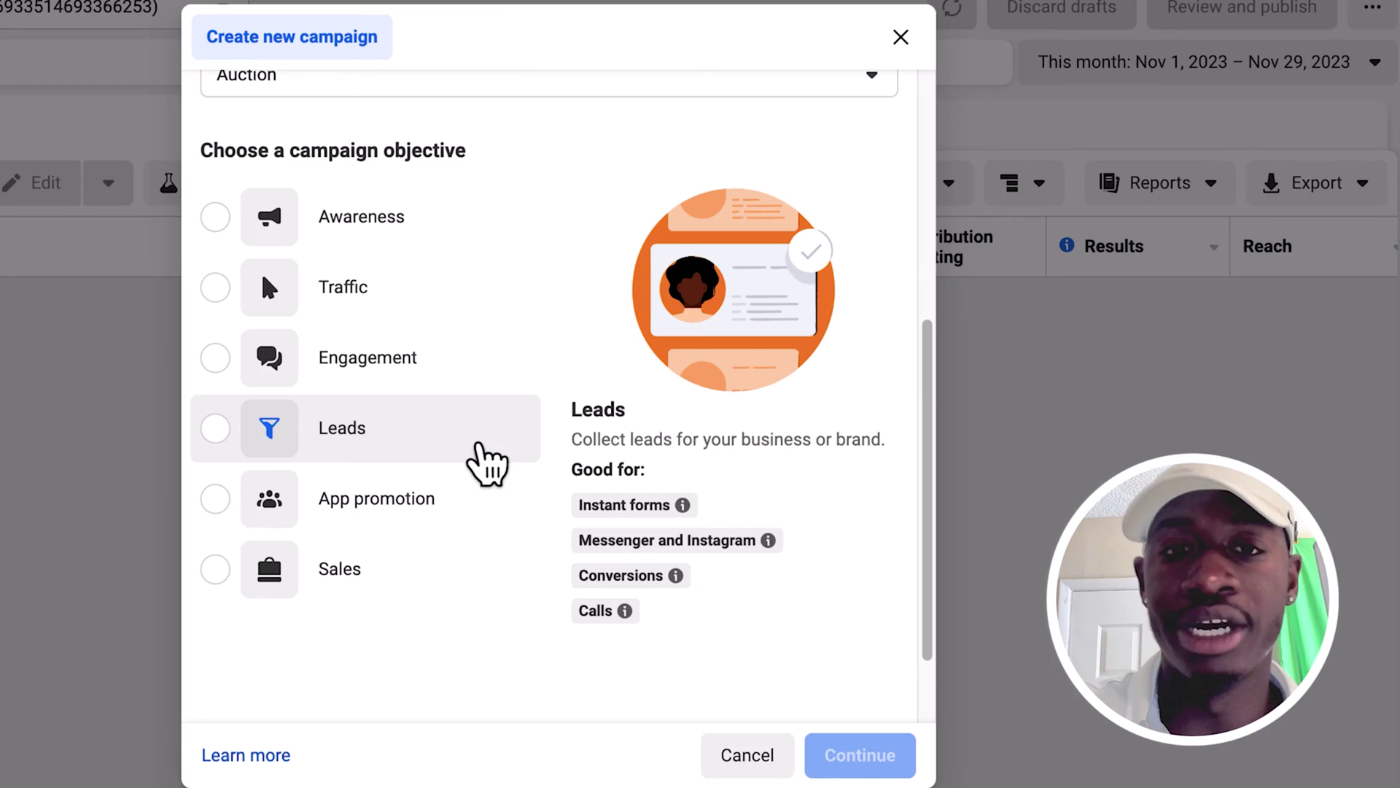
left_click(471, 448)
left_click(814, 759)
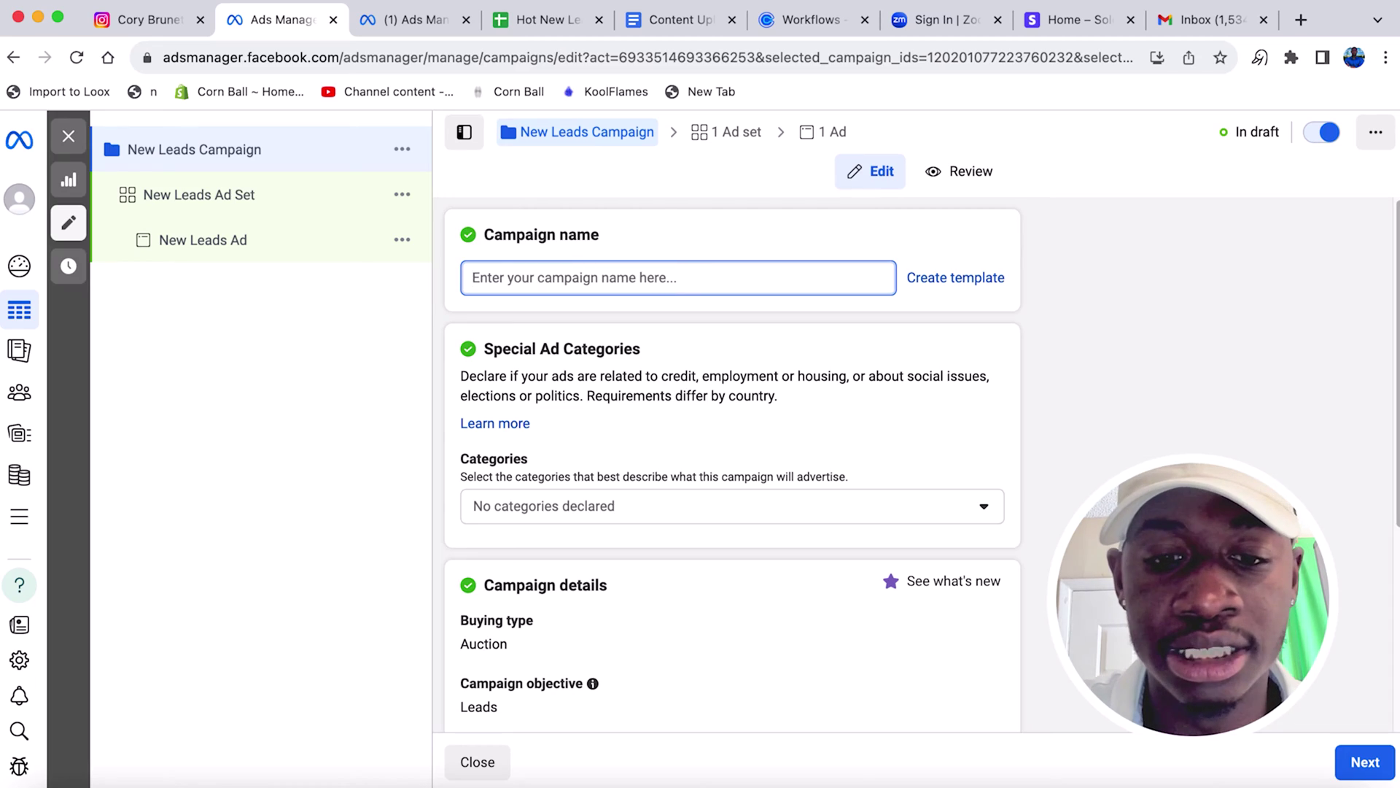
Step: Name the campaign 'Paystubs & Bank Statements Ad' and declare the Credit special ad category
type("Paystubs & Bank Statements Ad")
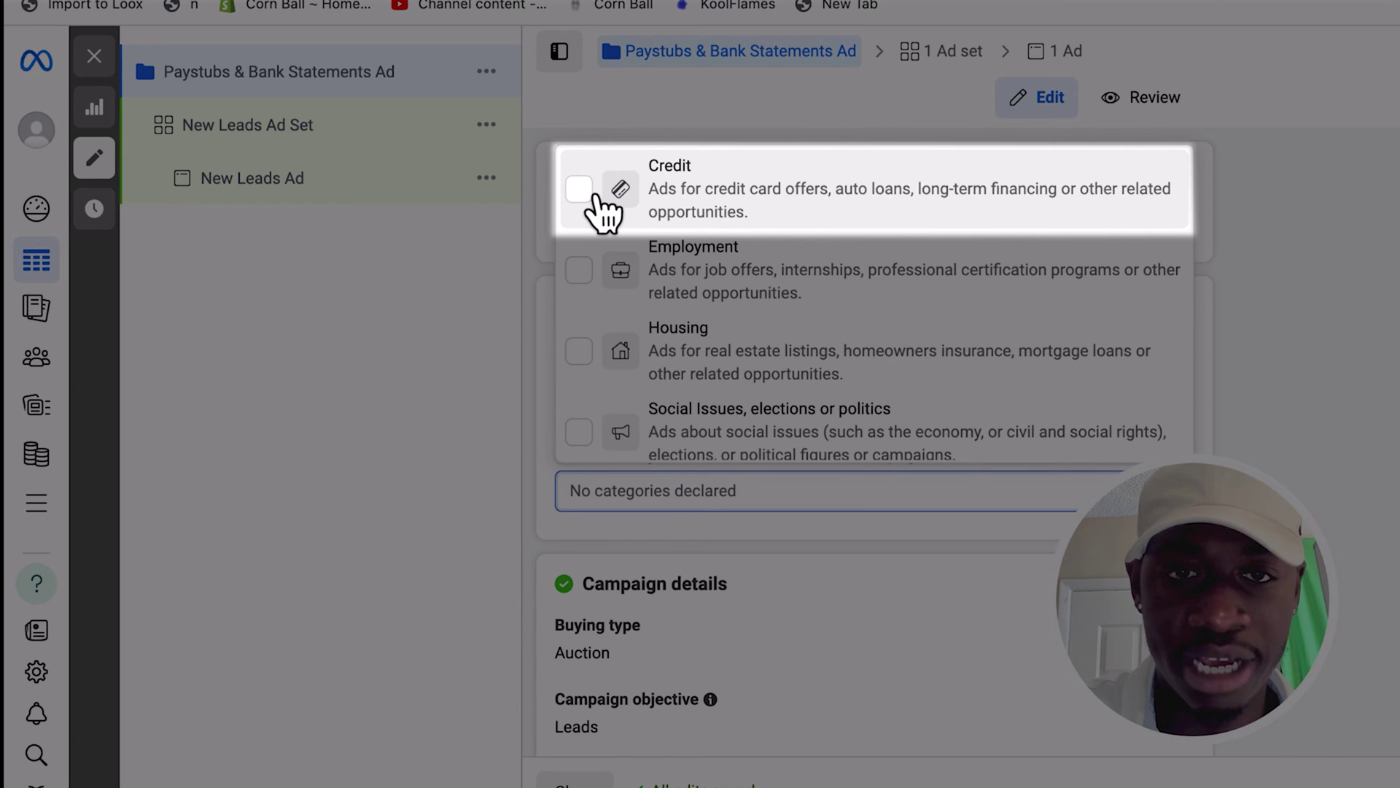
left_click(596, 200)
left_click(1310, 259)
Step: Go to the New Leads Ad Set settings
scroll(1204, 306, "down", 1)
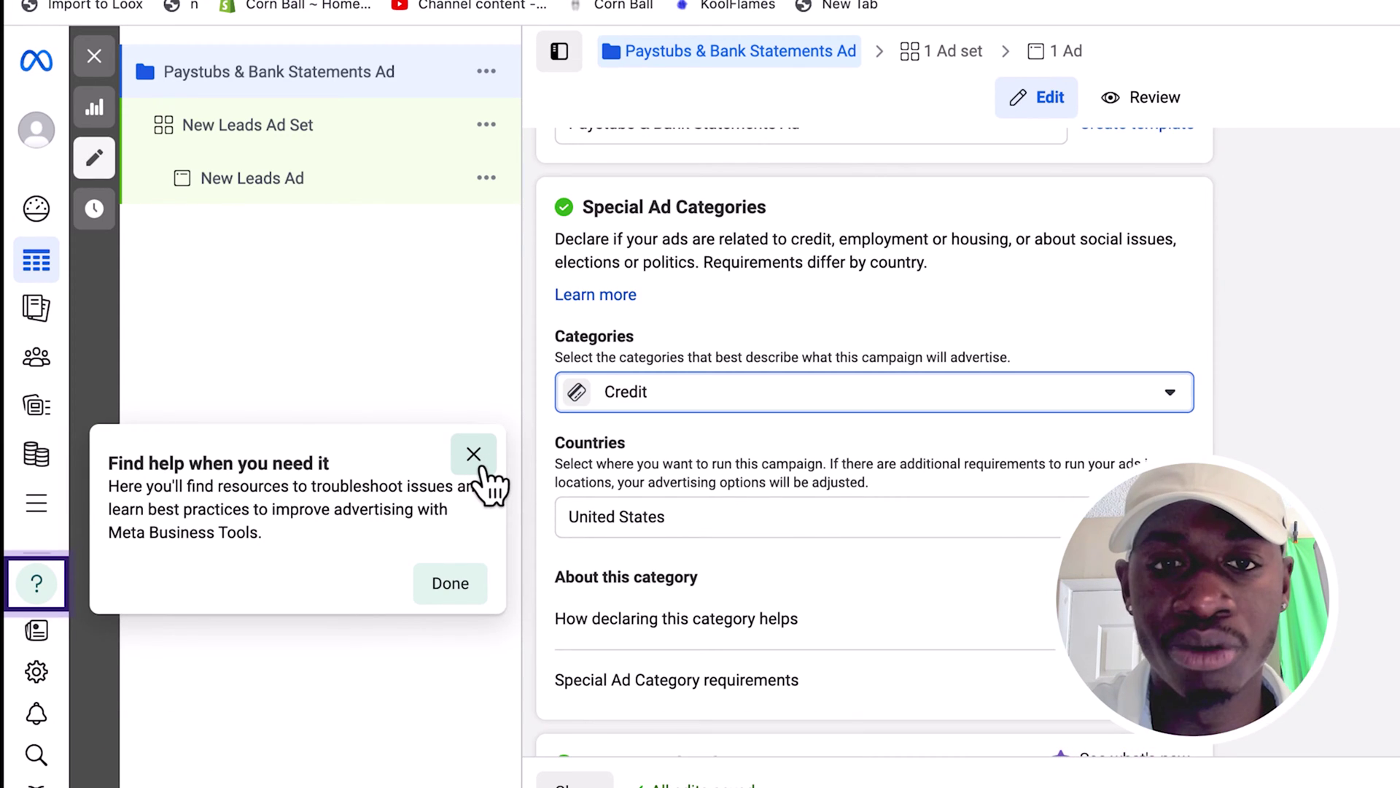
scroll(868, 598, "down", 5)
scroll(860, 627, "up", 8)
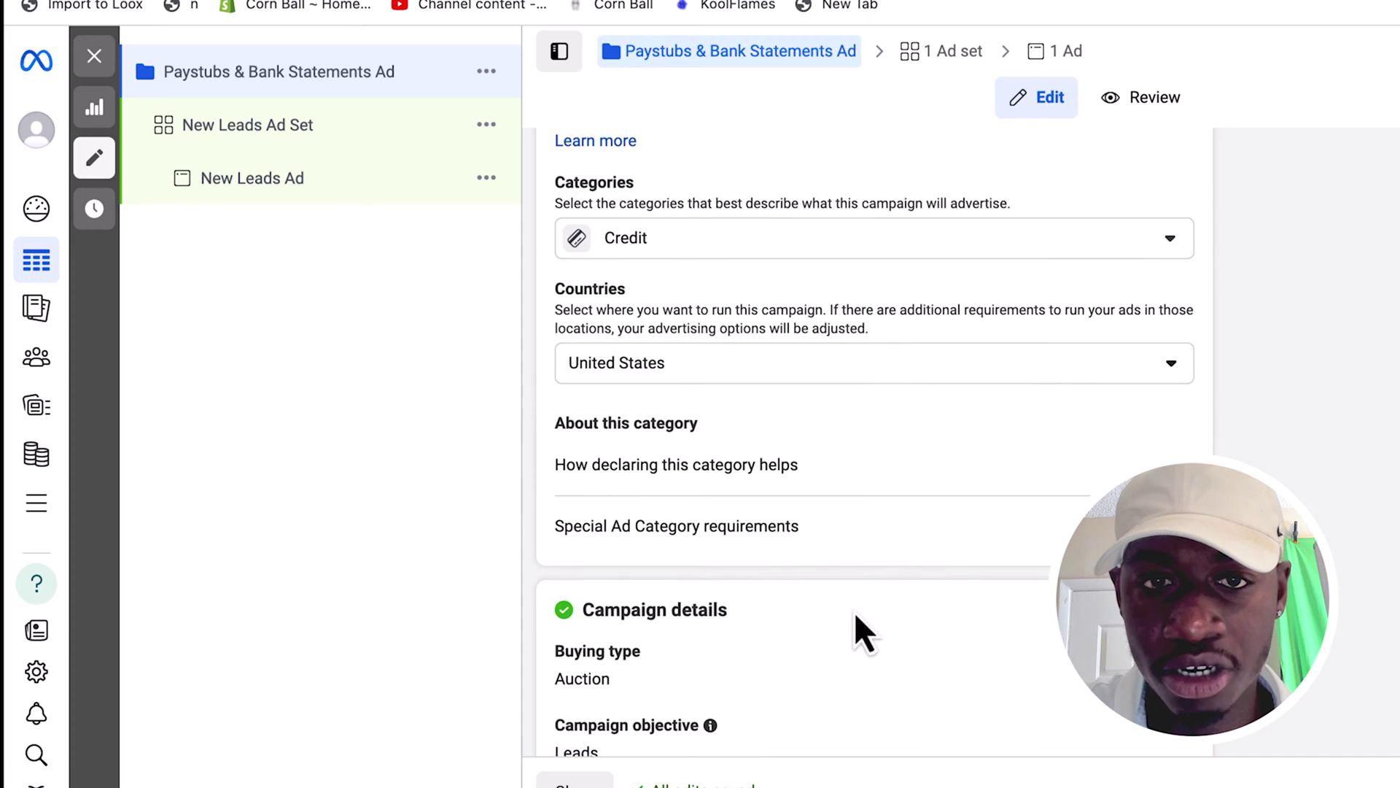
scroll(857, 552, "down", 10)
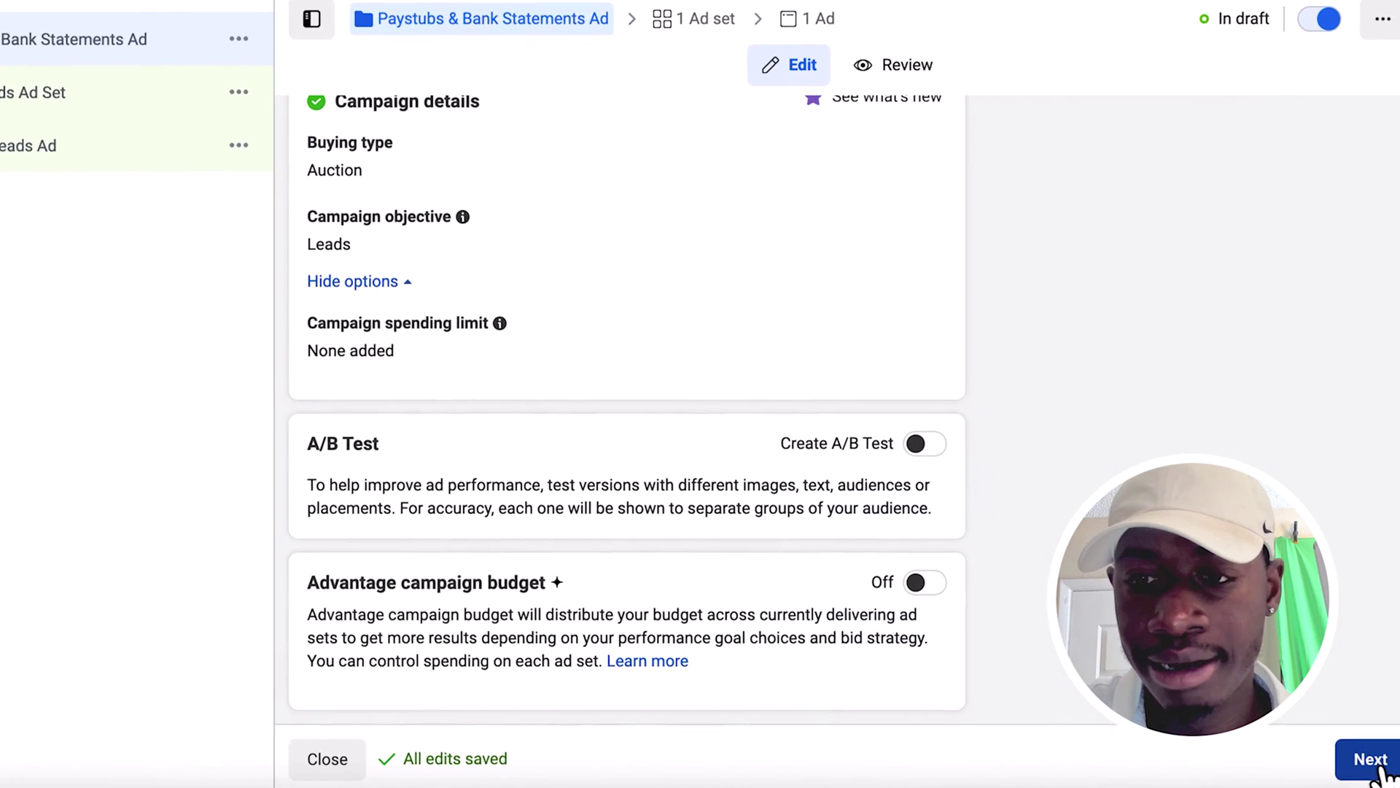
left_click(149, 108)
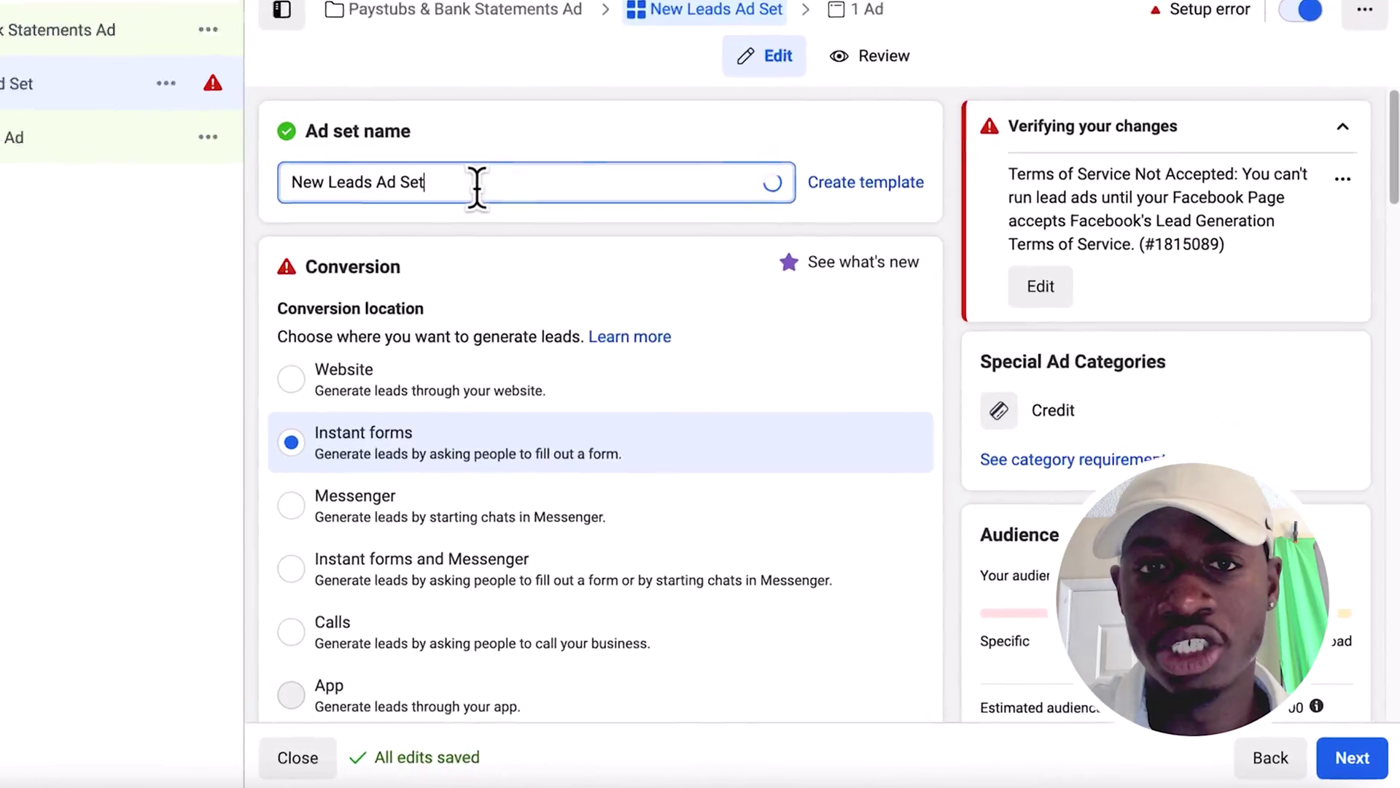
Step: Replace the default ad set name with 'Dealership Locals Car Interest' and choose Messenger as conversion location
triple_click(476, 185)
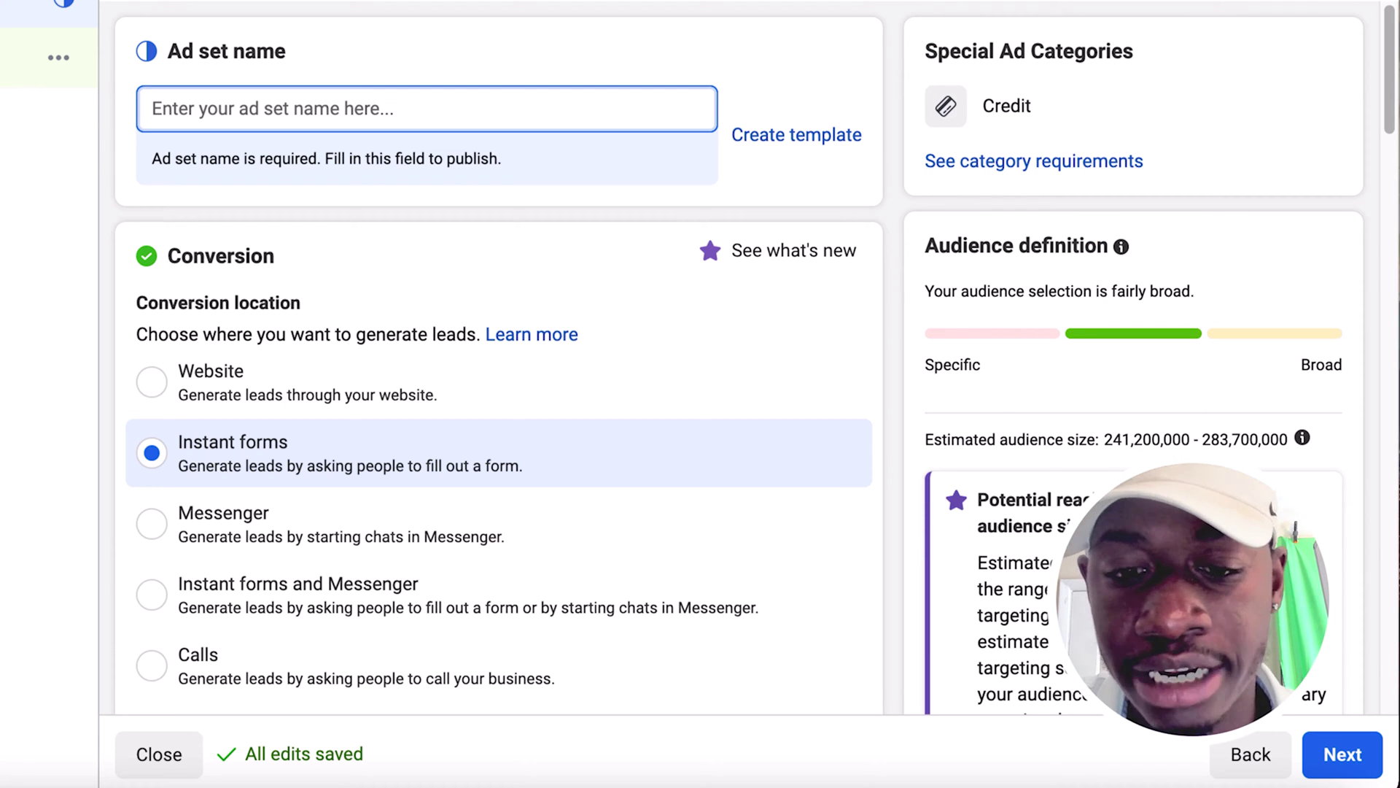
type("C")
key("BackSpace")
type("d")
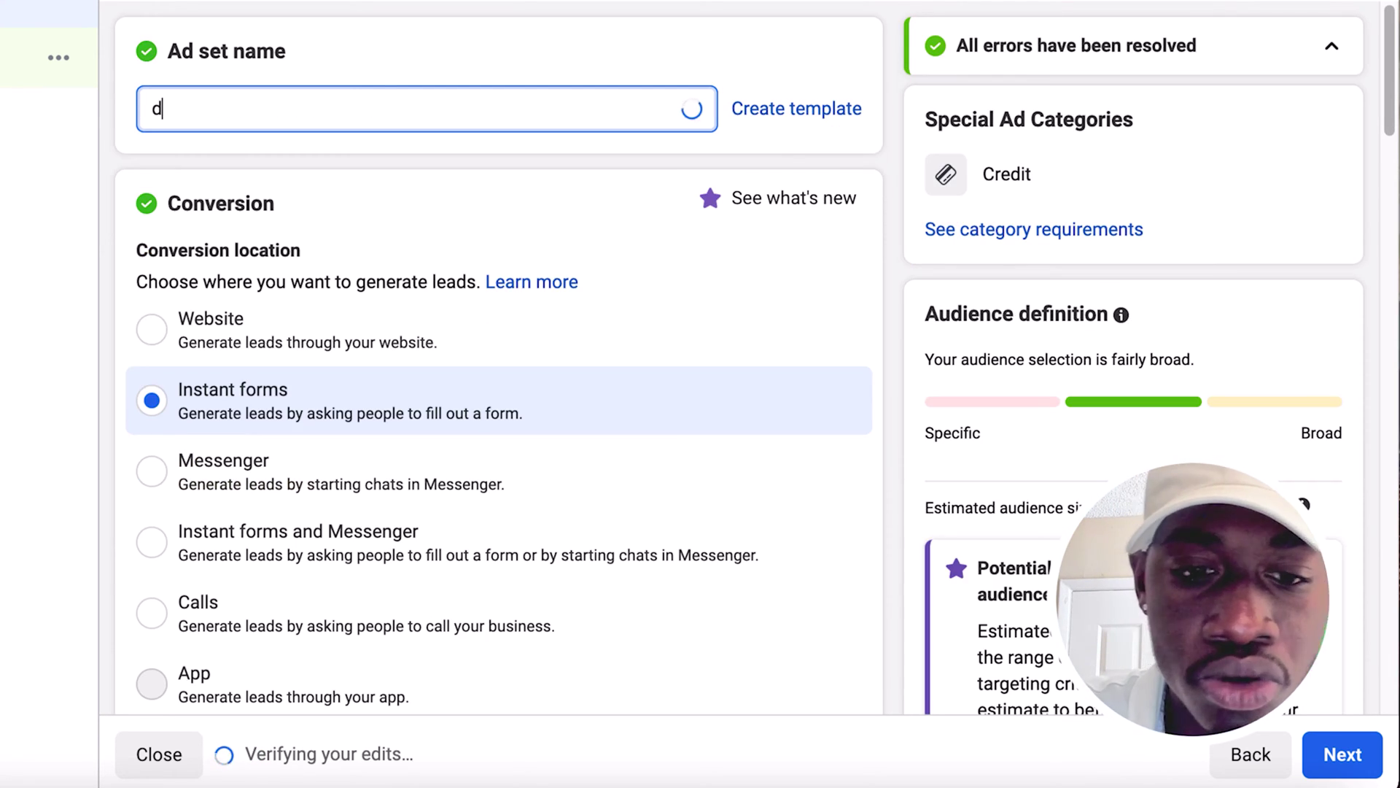
type("Interest")
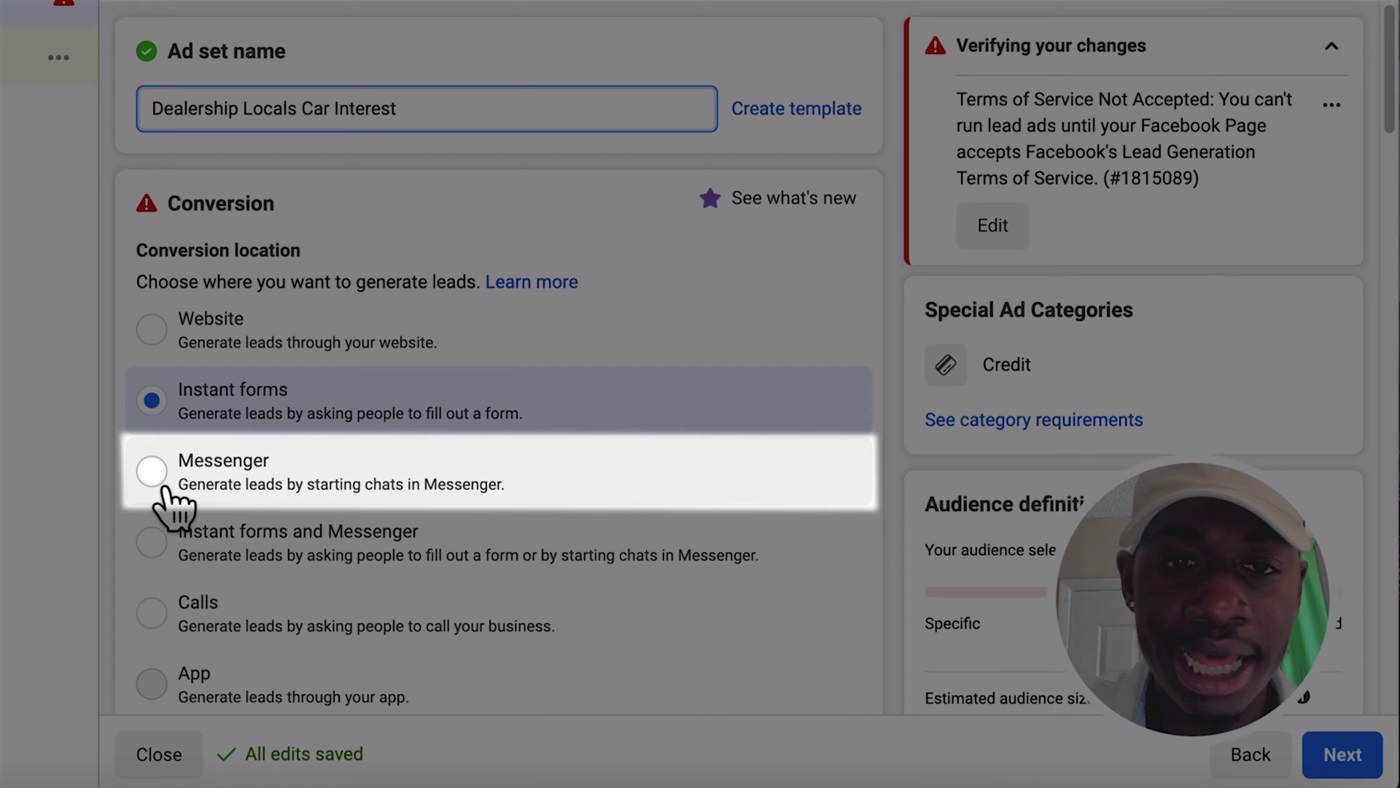
left_click(175, 482)
scroll(328, 463, "down", 2)
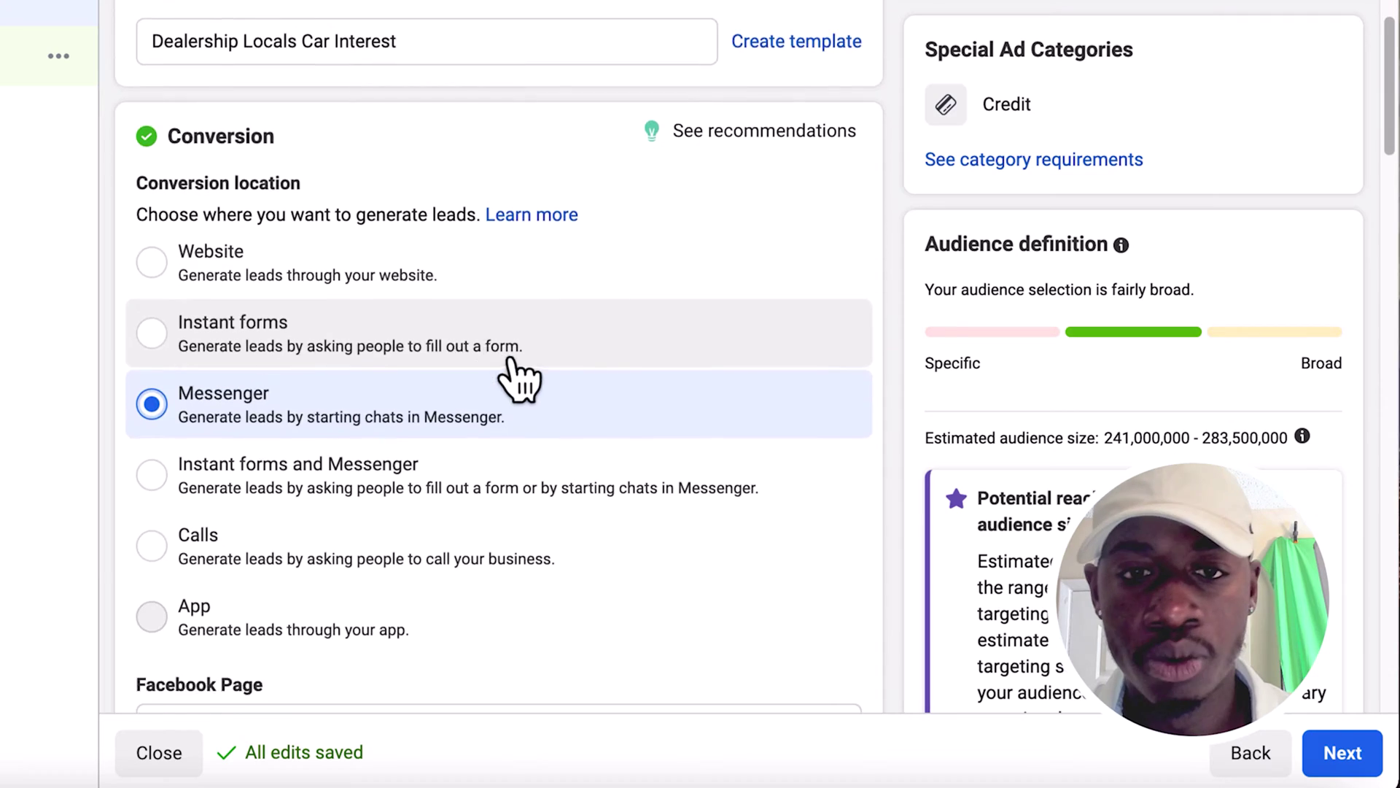
Step: Keep Test Cars Account as the ad set's Facebook Page and agree to its Lead Ads terms
scroll(516, 373, "down", 5)
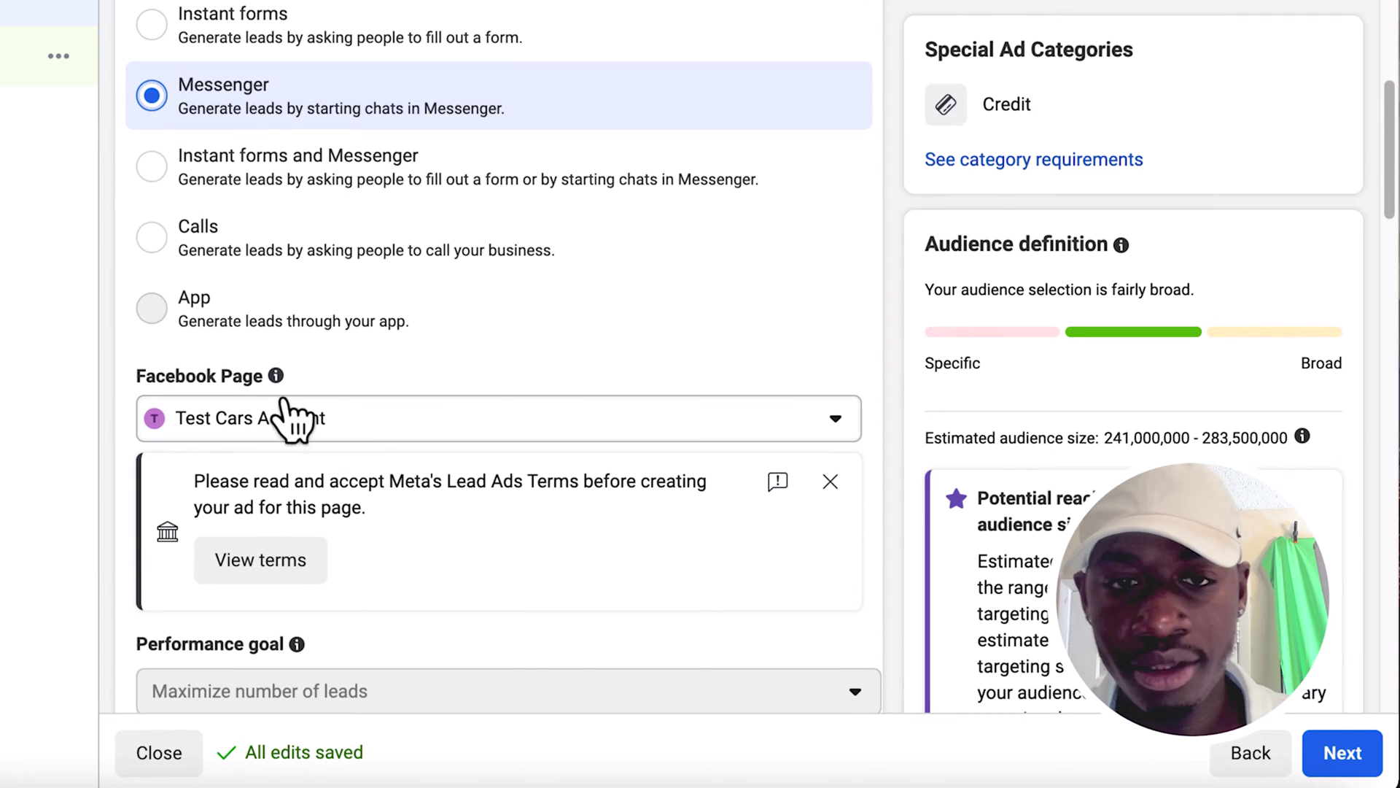
left_click(291, 436)
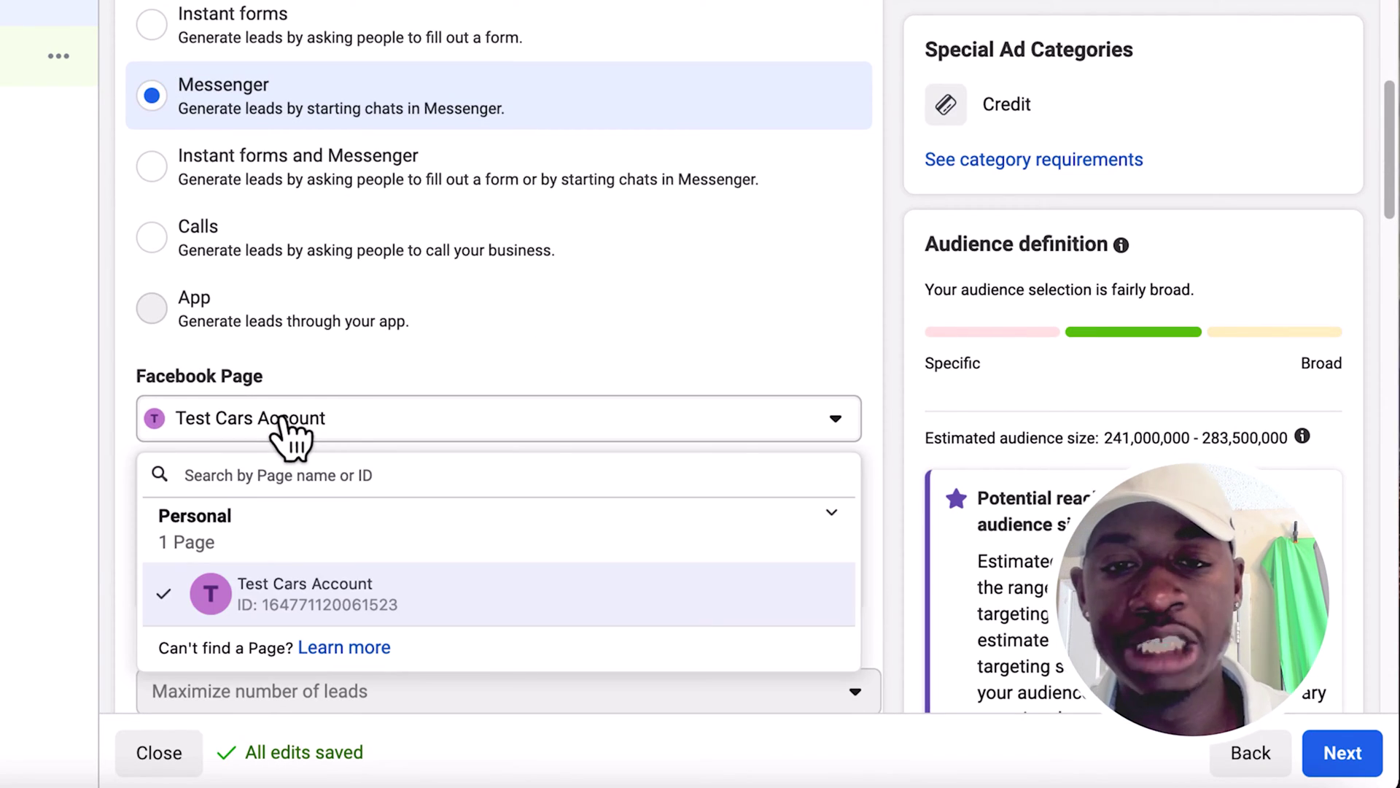
left_click(290, 436)
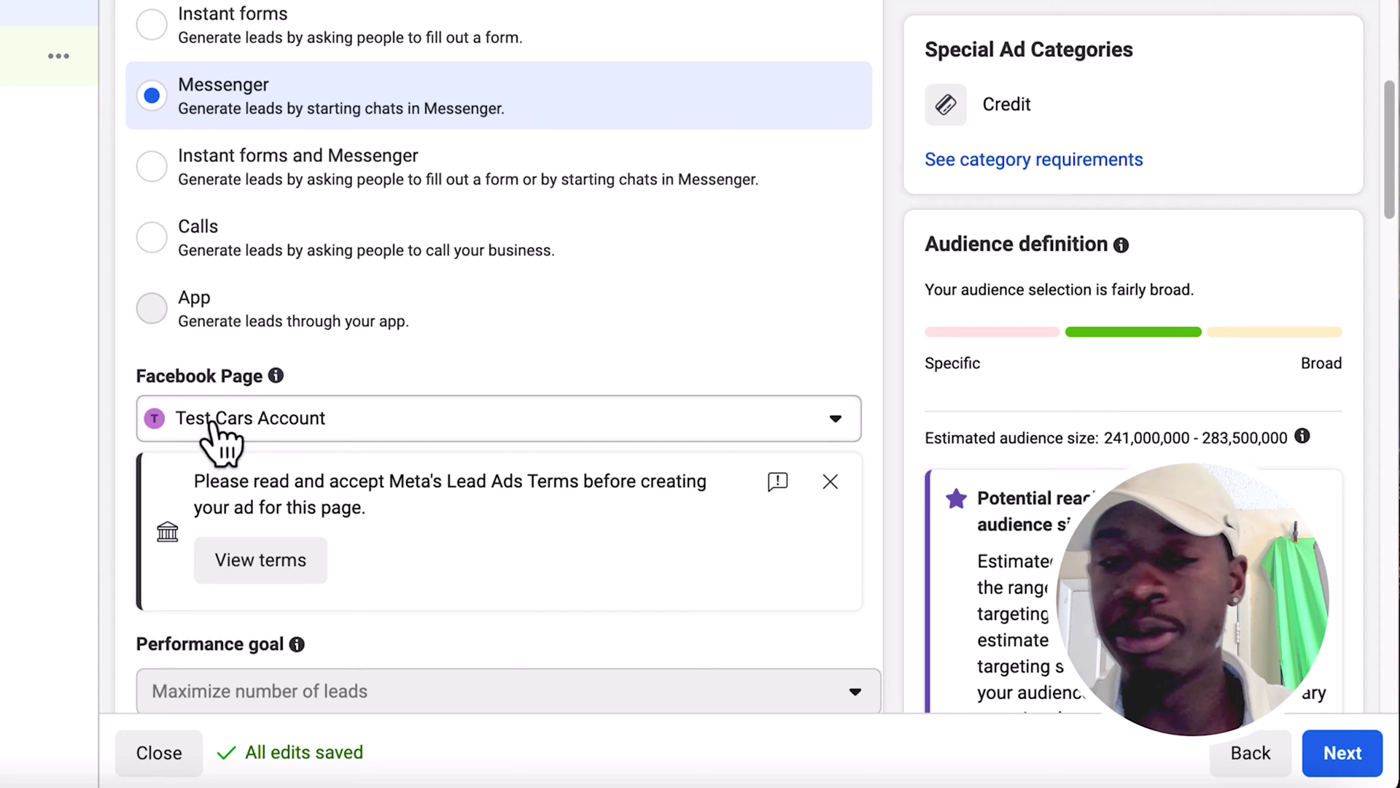
scroll(409, 474, "down", 1)
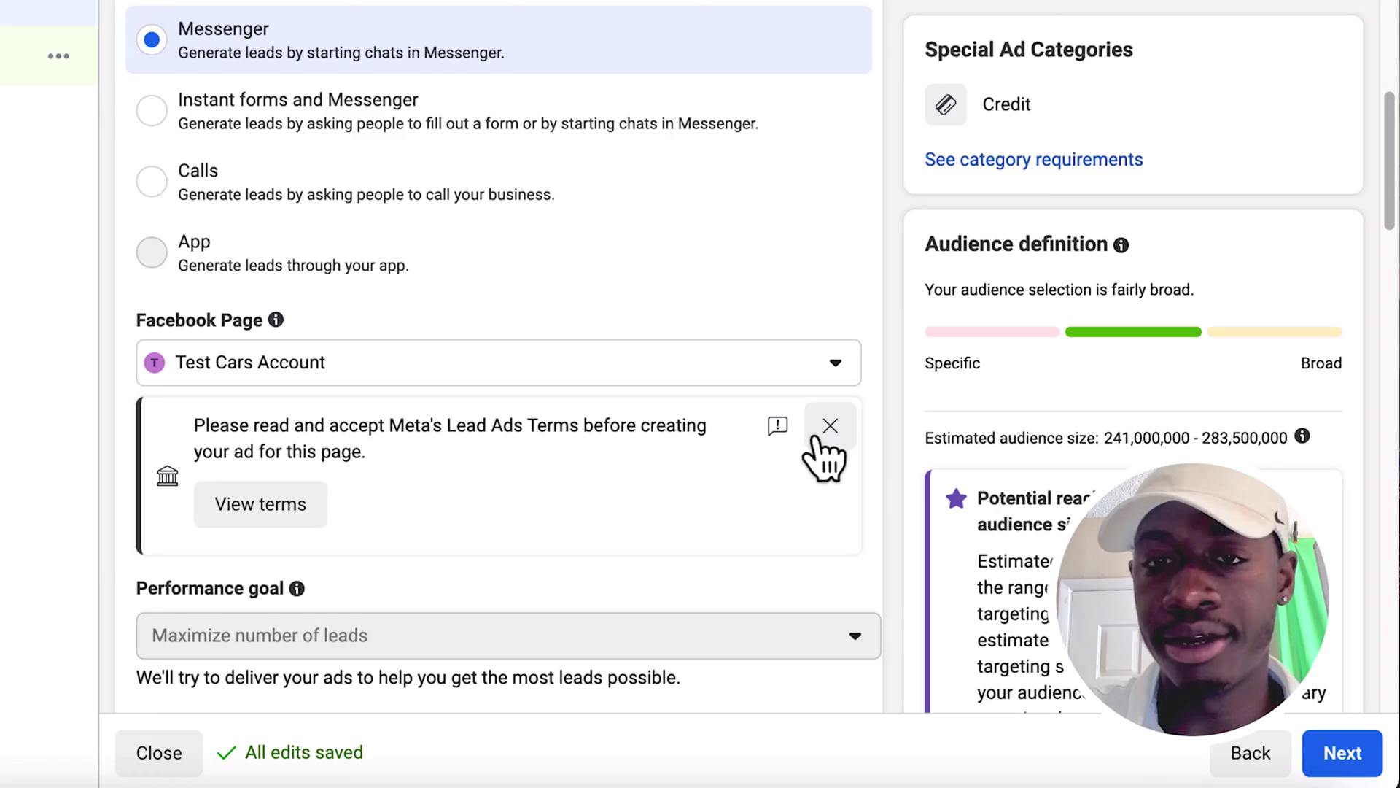
left_click(303, 514)
scroll(777, 554, "down", 10)
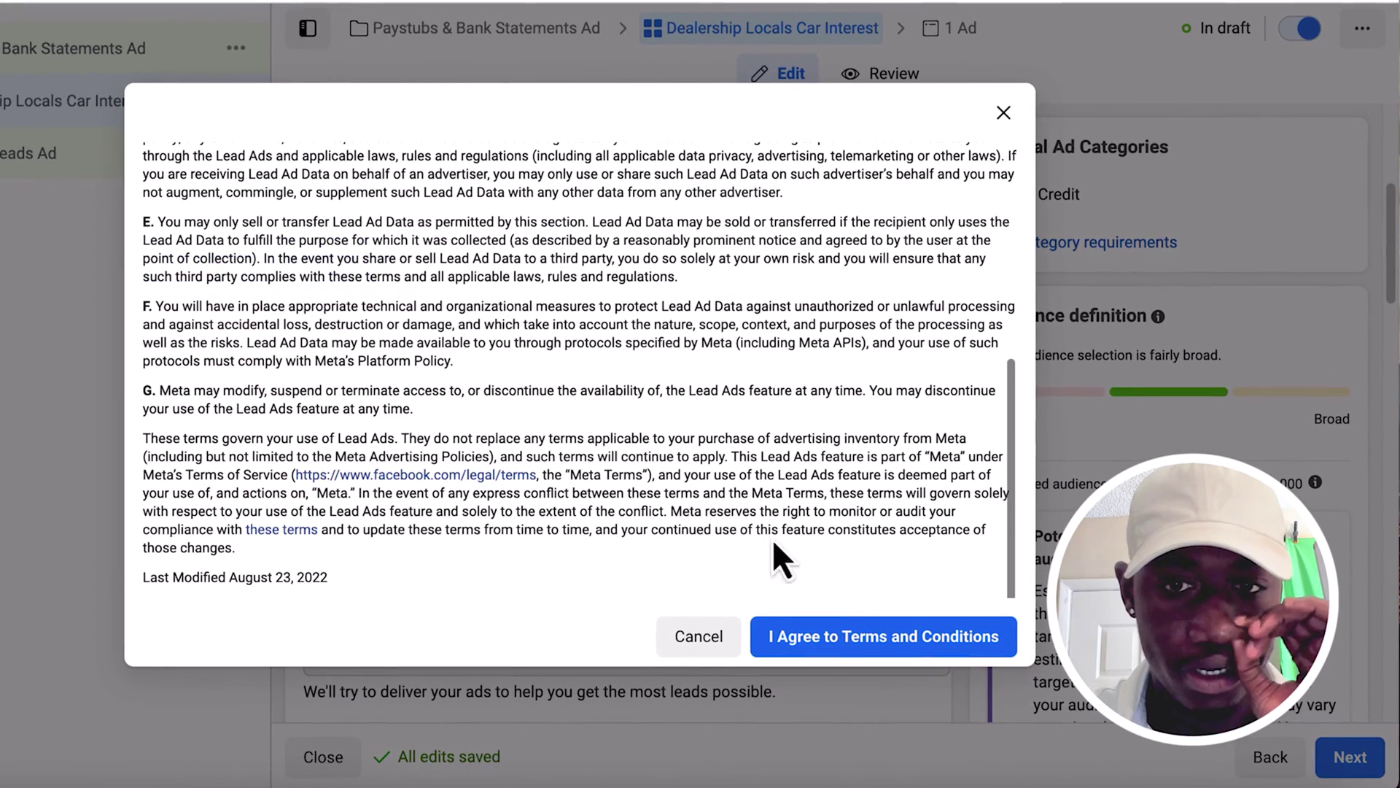
left_click(850, 620)
scroll(503, 490, "down", 3)
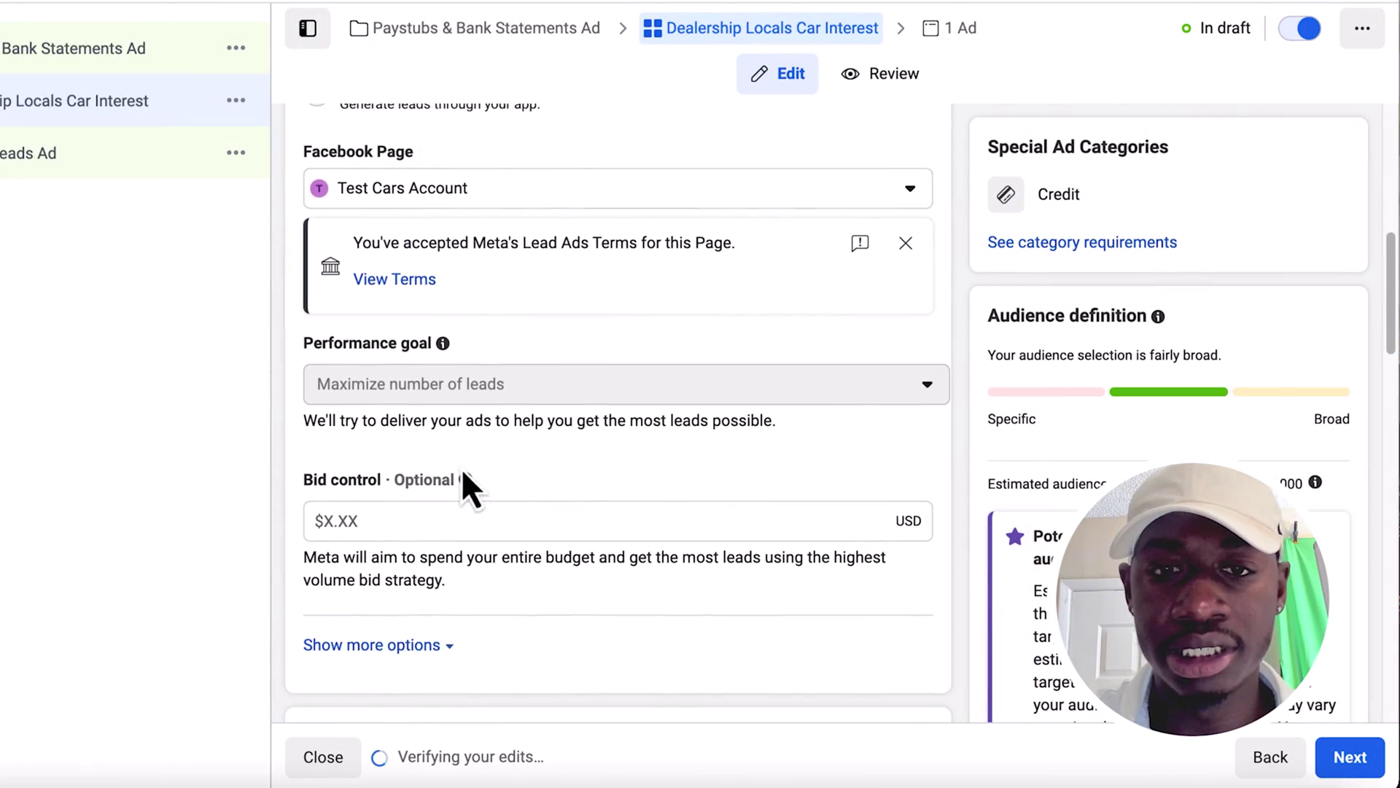
Step: Switch the ad set budget from Daily to a Lifetime Budget of 1500
scroll(496, 503, "down", 6)
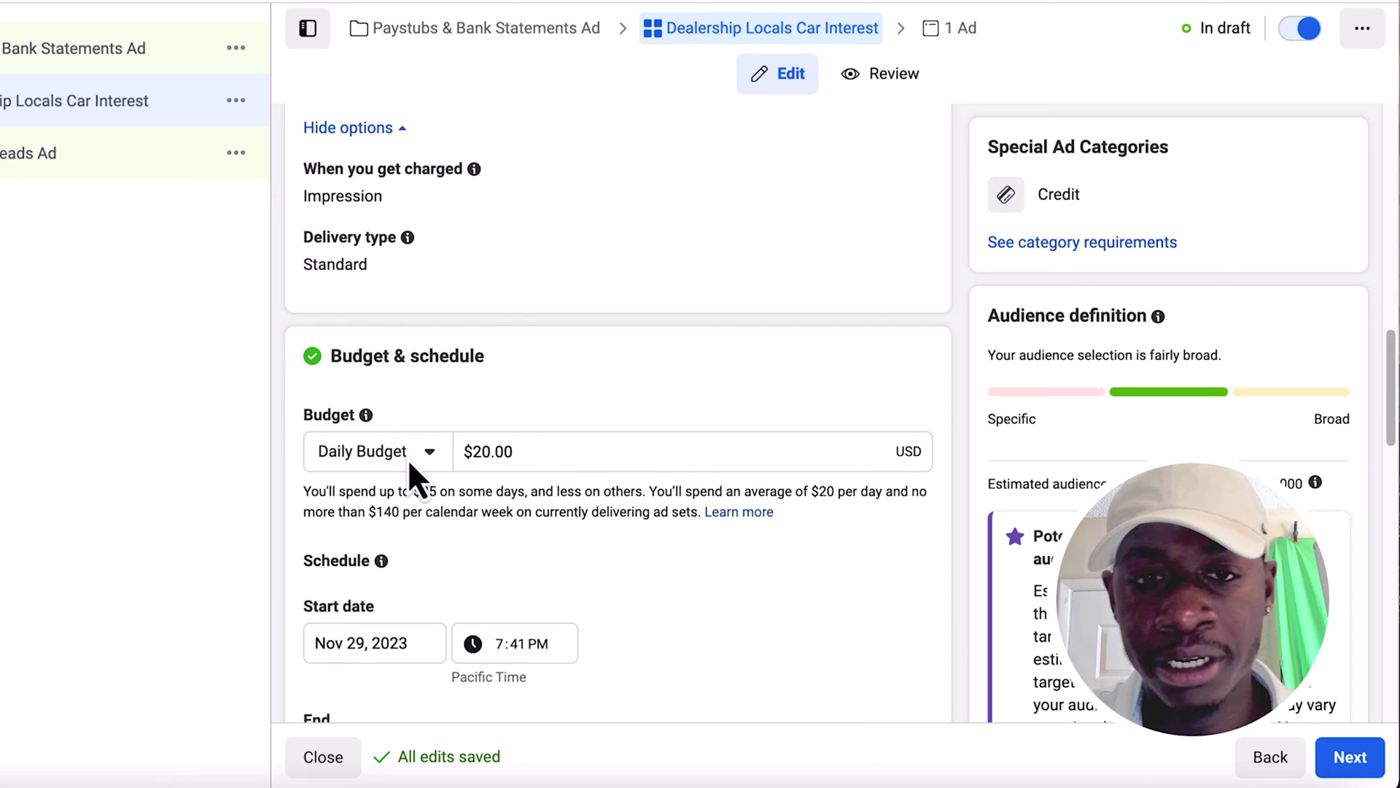
left_click(409, 458)
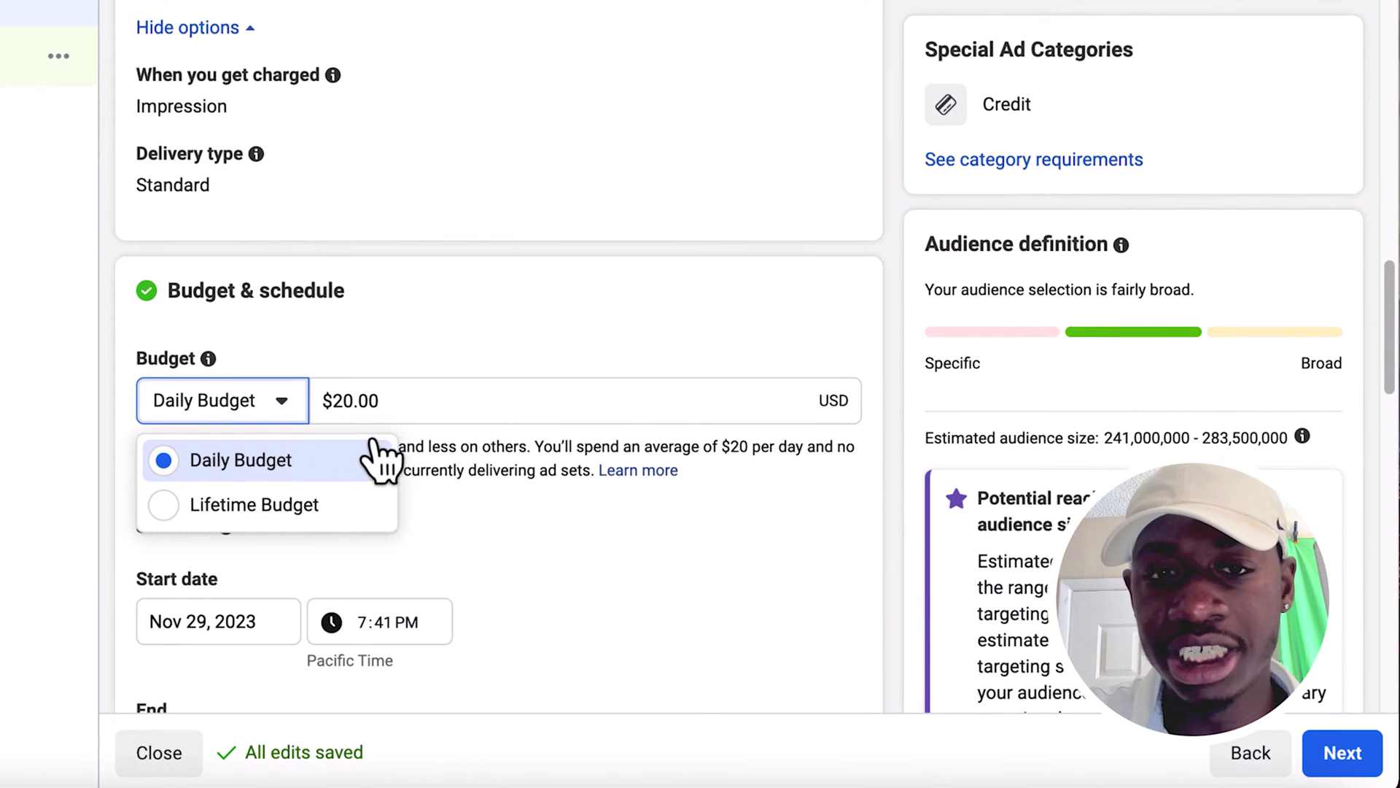
left_click(279, 503)
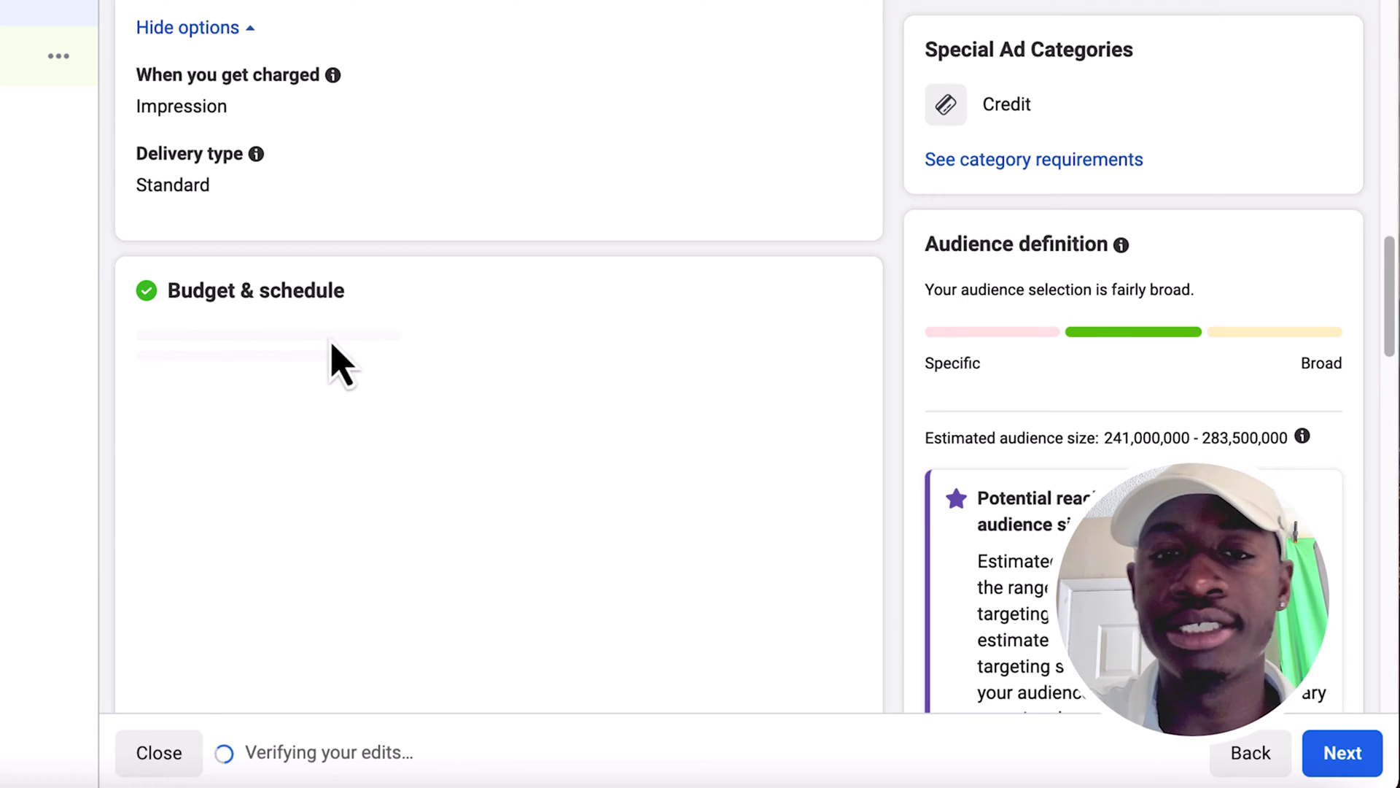
scroll(372, 408, "down", 5)
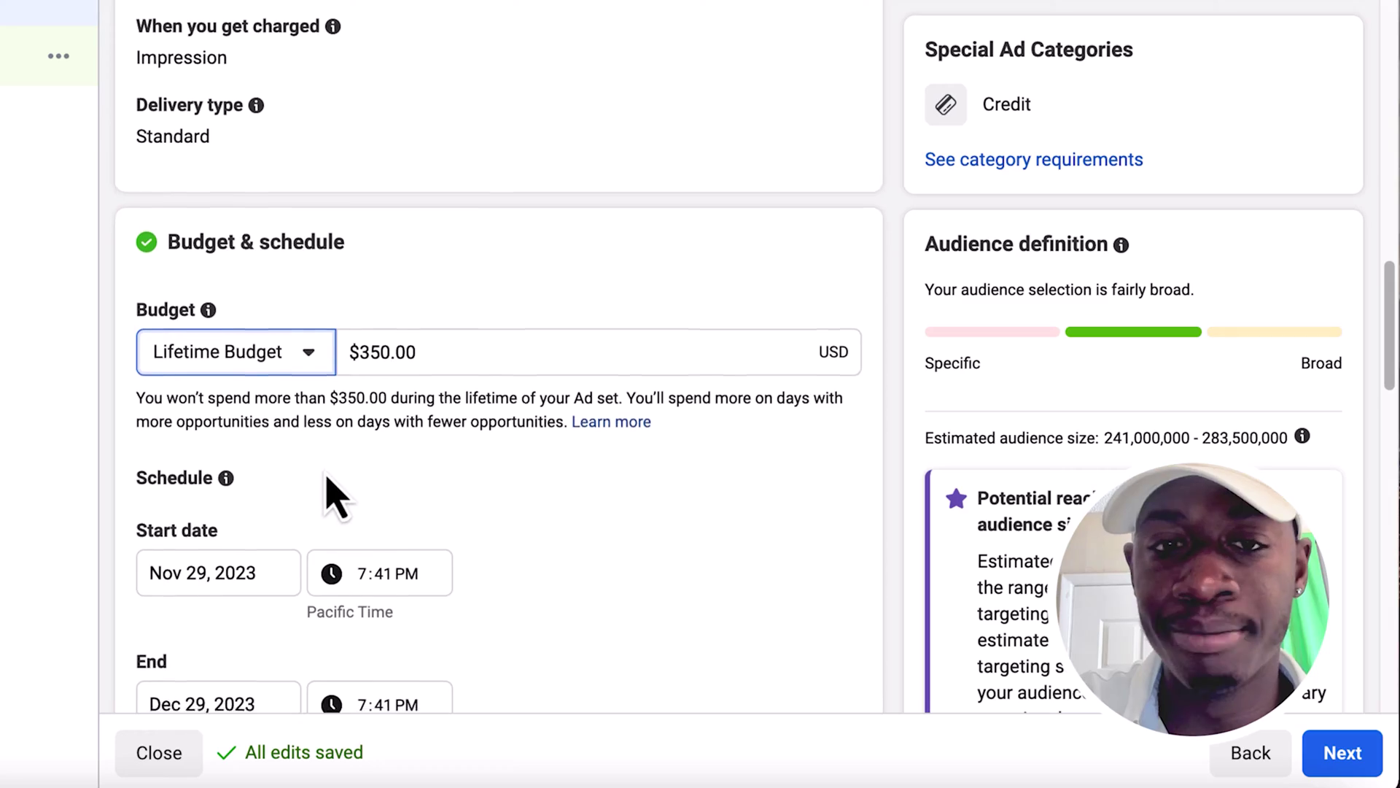
scroll(217, 409, "down", 3)
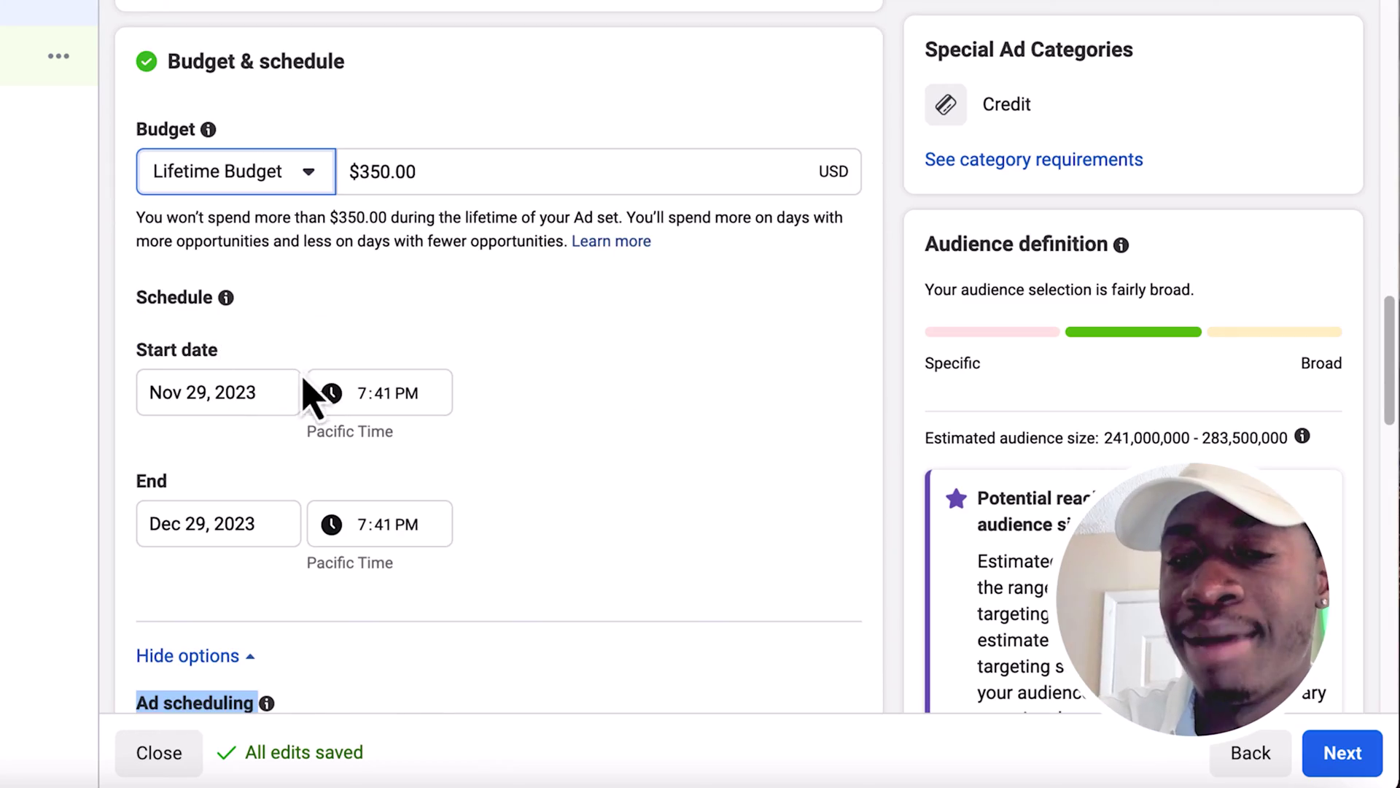
double_click(440, 171)
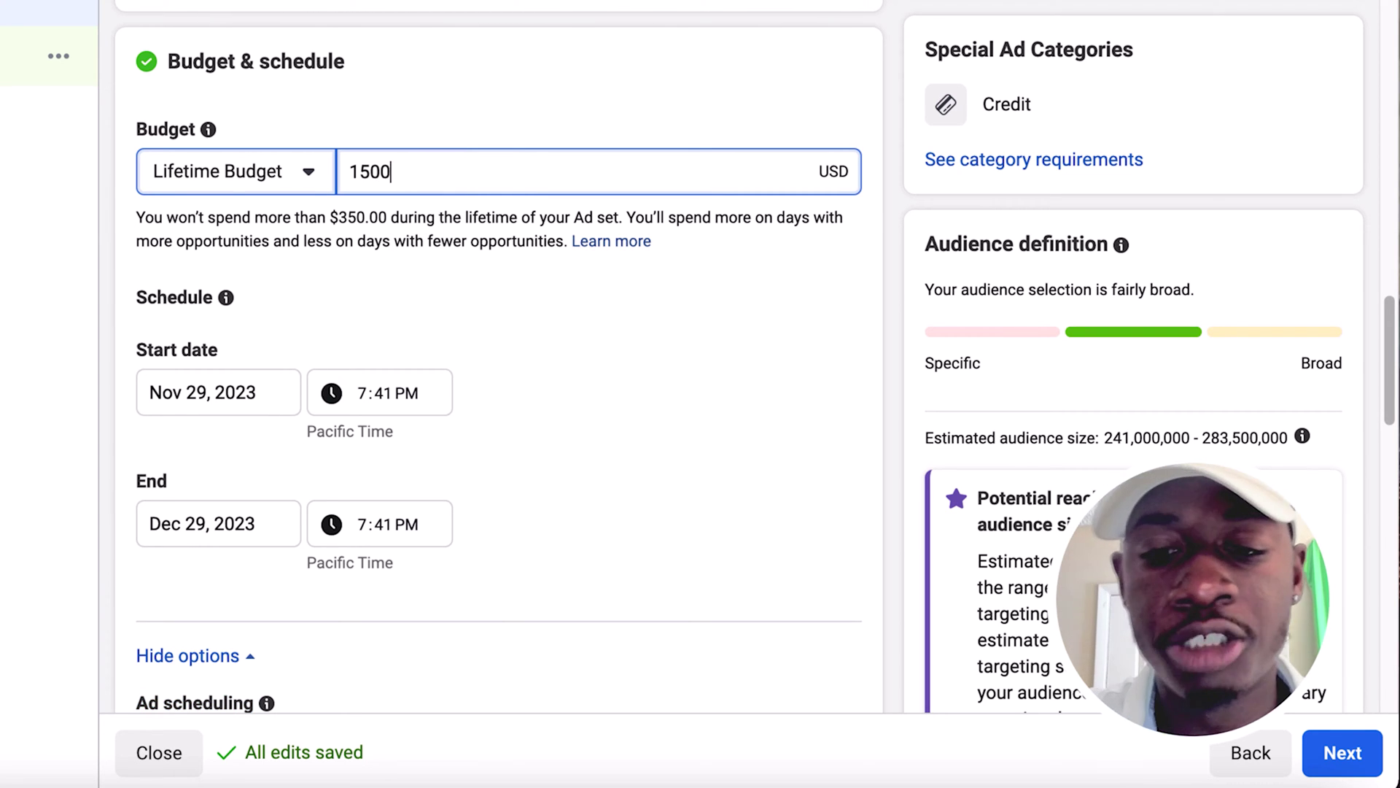
type("1500")
left_click(644, 366)
scroll(453, 241, "down", 4)
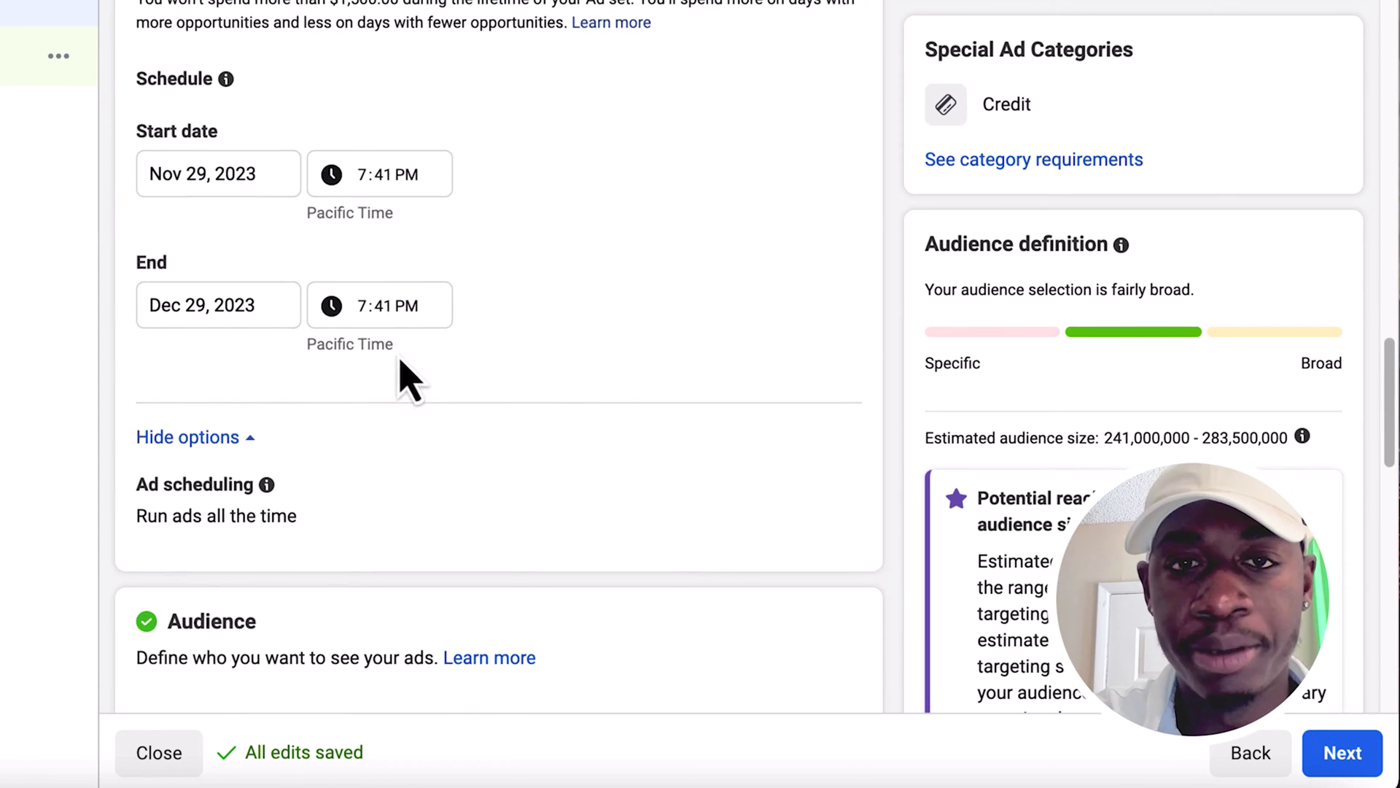
mouse_move(215, 496)
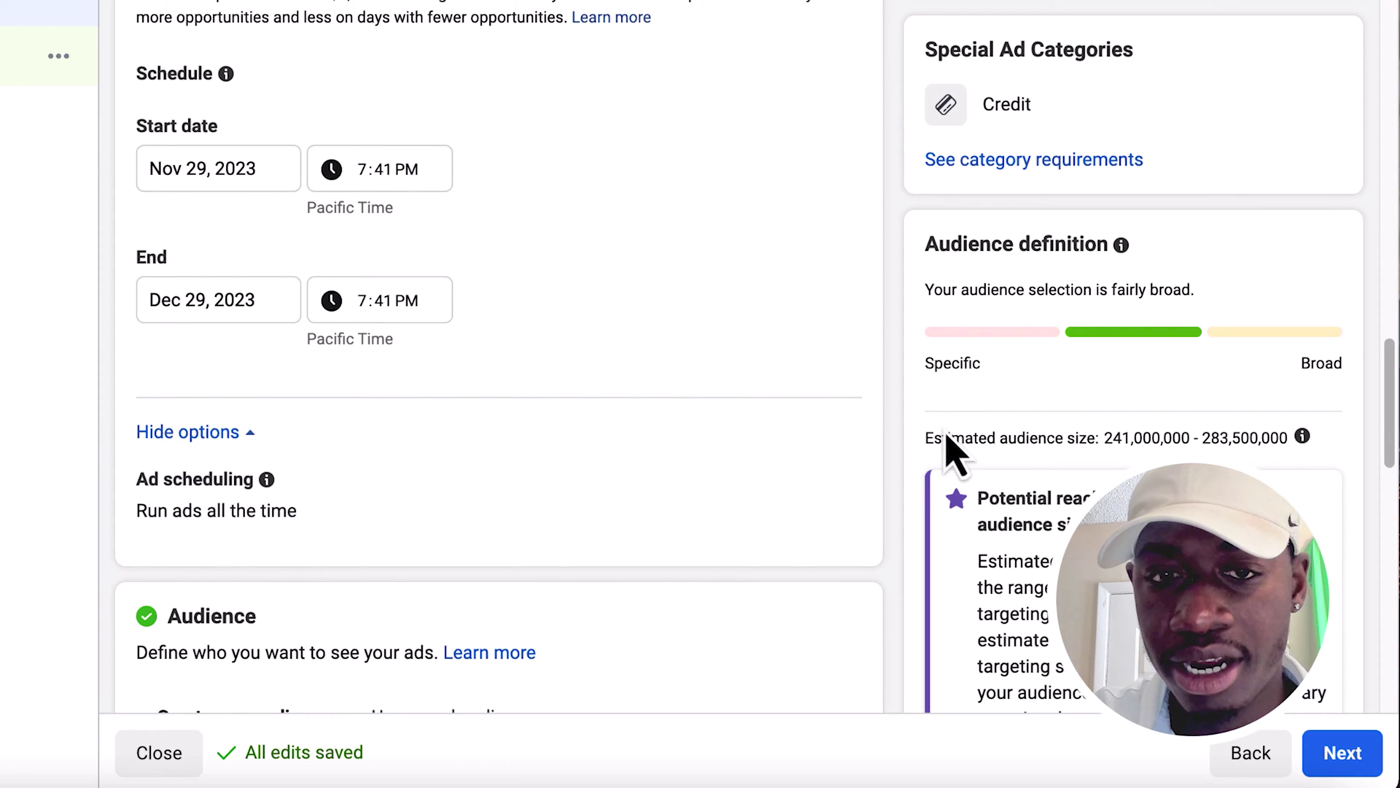
left_click(828, 481)
Step: Enable Run ads on a schedule for every day 6am–12am, keeping the viewer's time zone
left_click(153, 525)
scroll(448, 509, "down", 8)
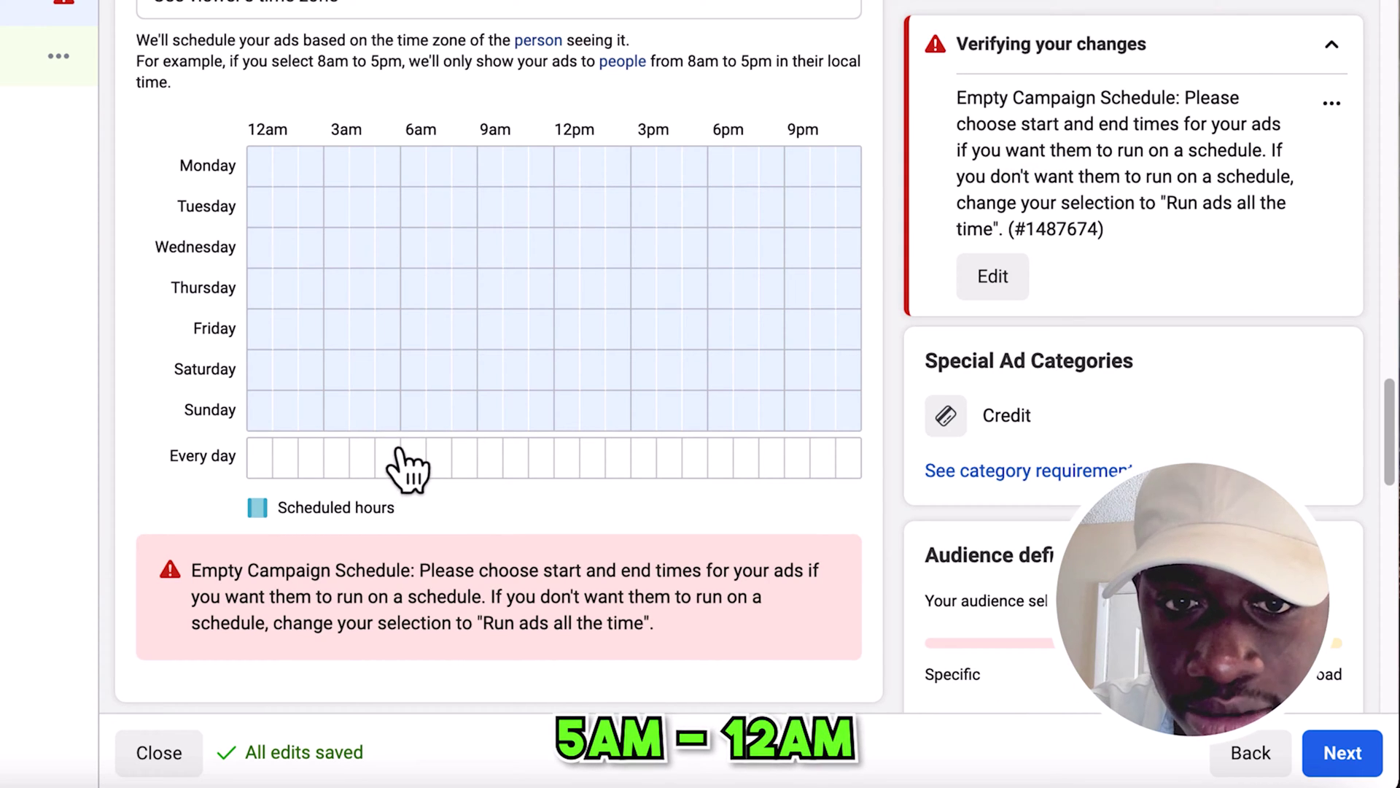
left_click_drag(426, 472, 835, 467)
left_click_drag(405, 474, 855, 478)
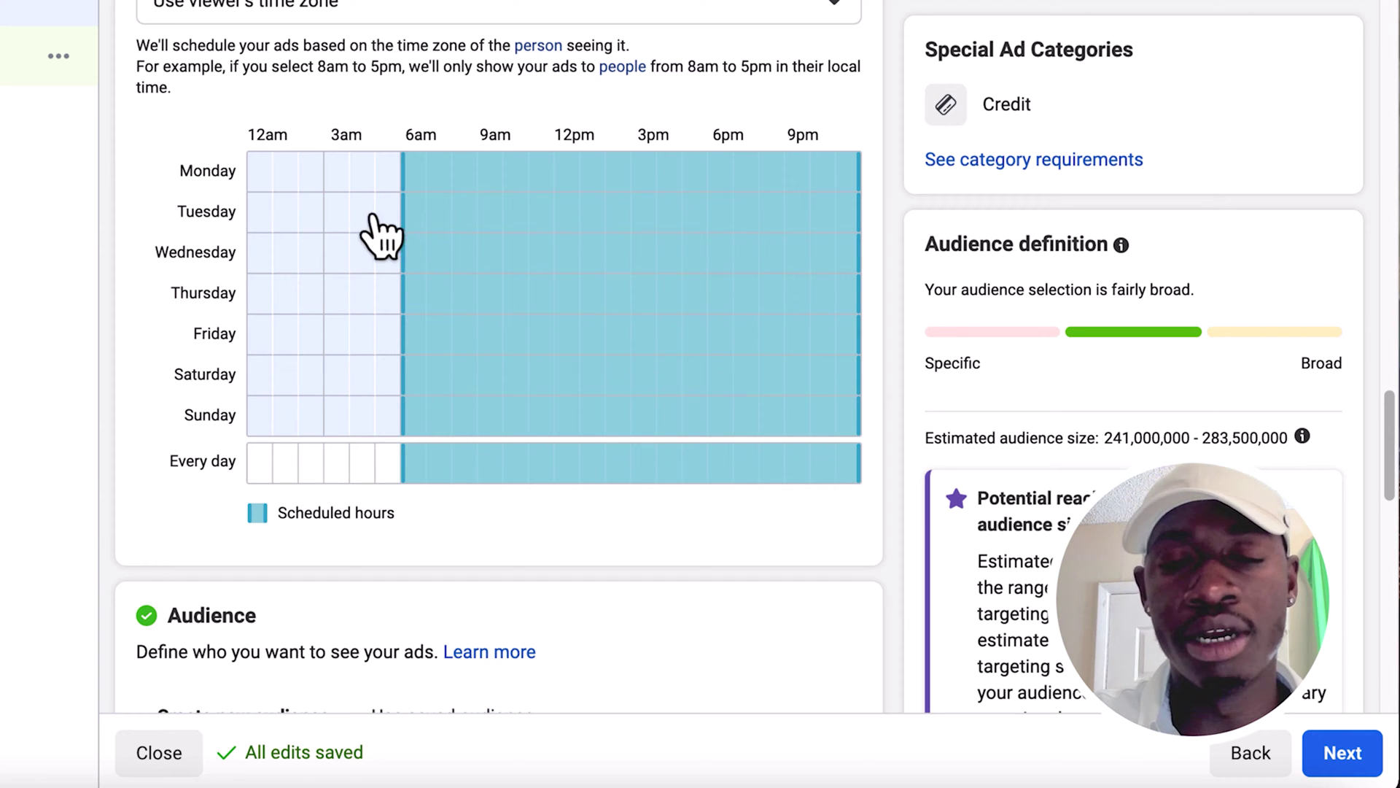
scroll(331, 252, "up", 4)
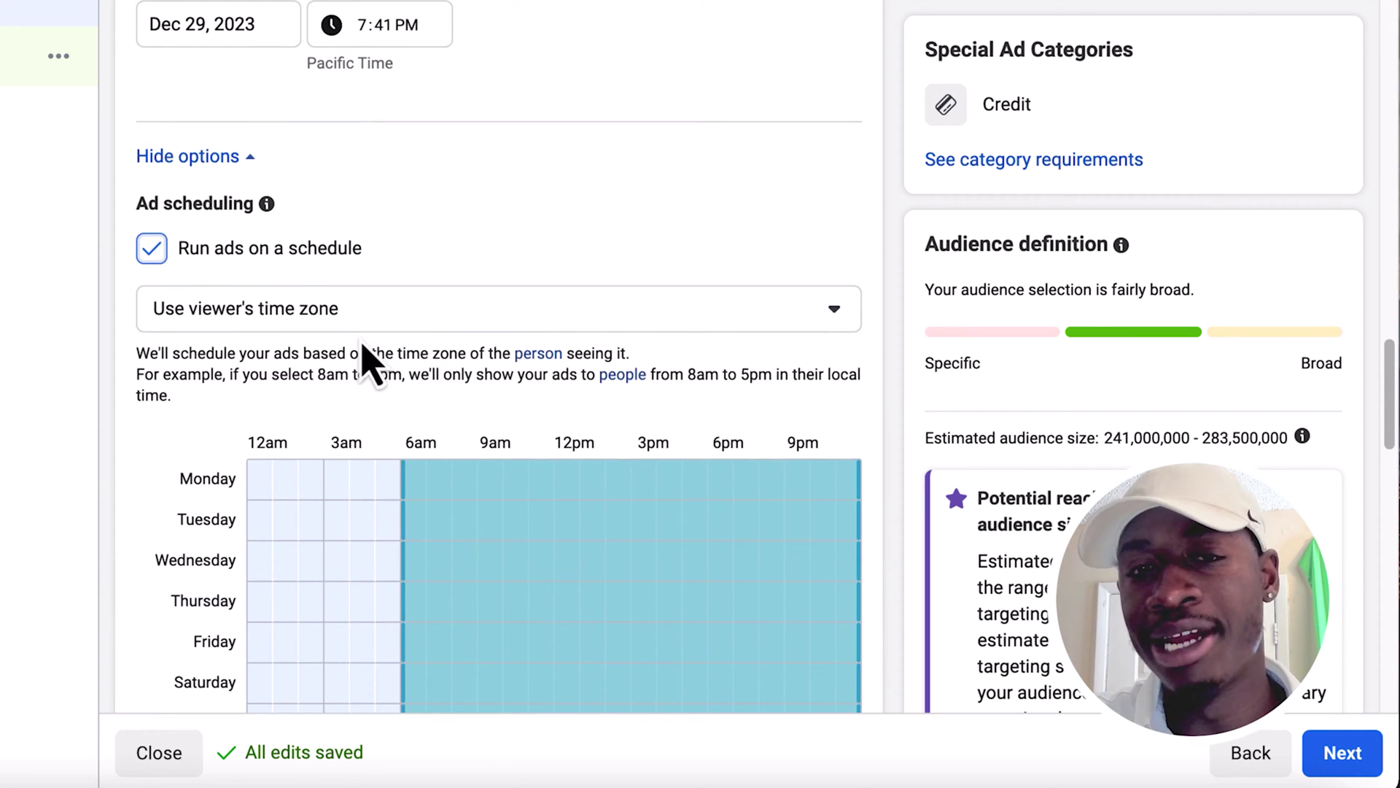
left_click(312, 325)
left_click(315, 324)
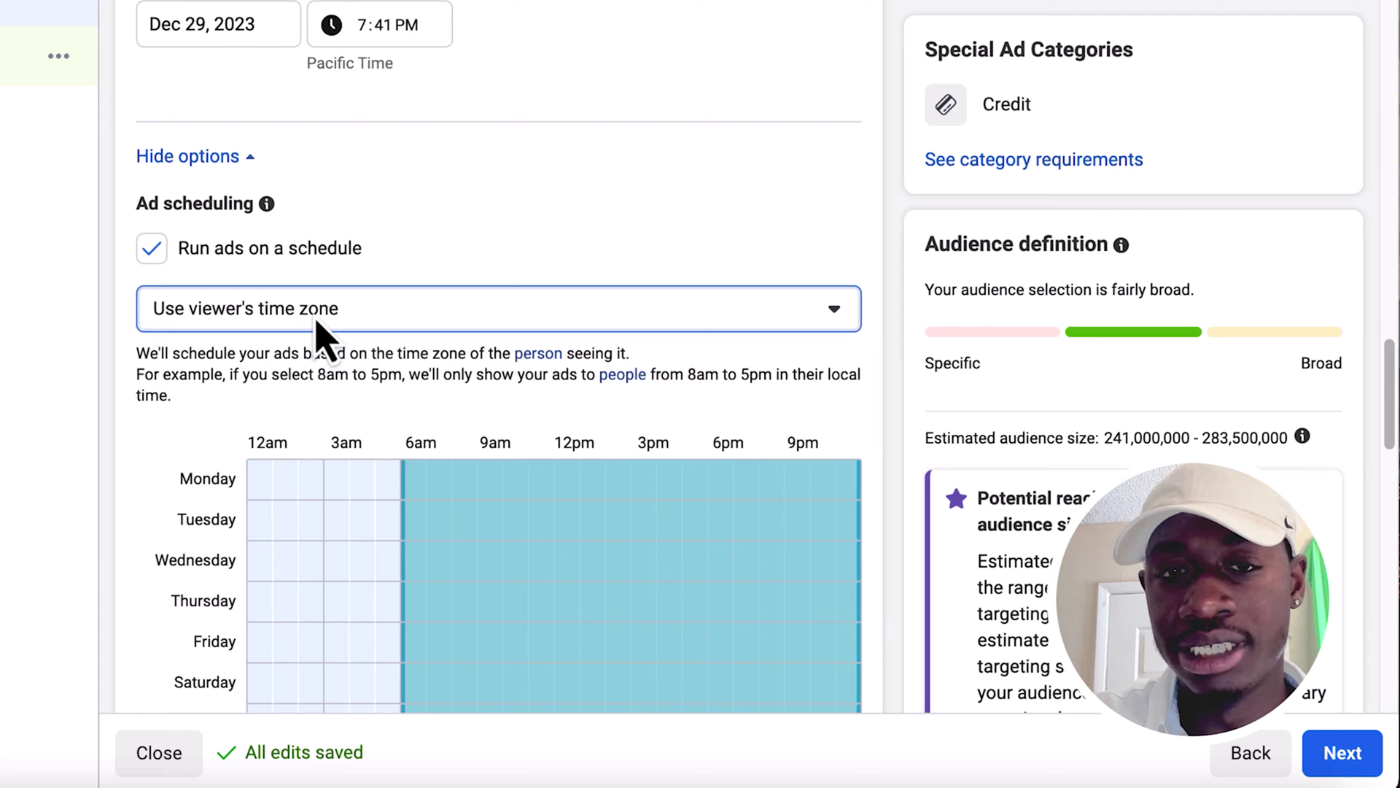
scroll(323, 337, "down", 1)
scroll(379, 572, "down", 1)
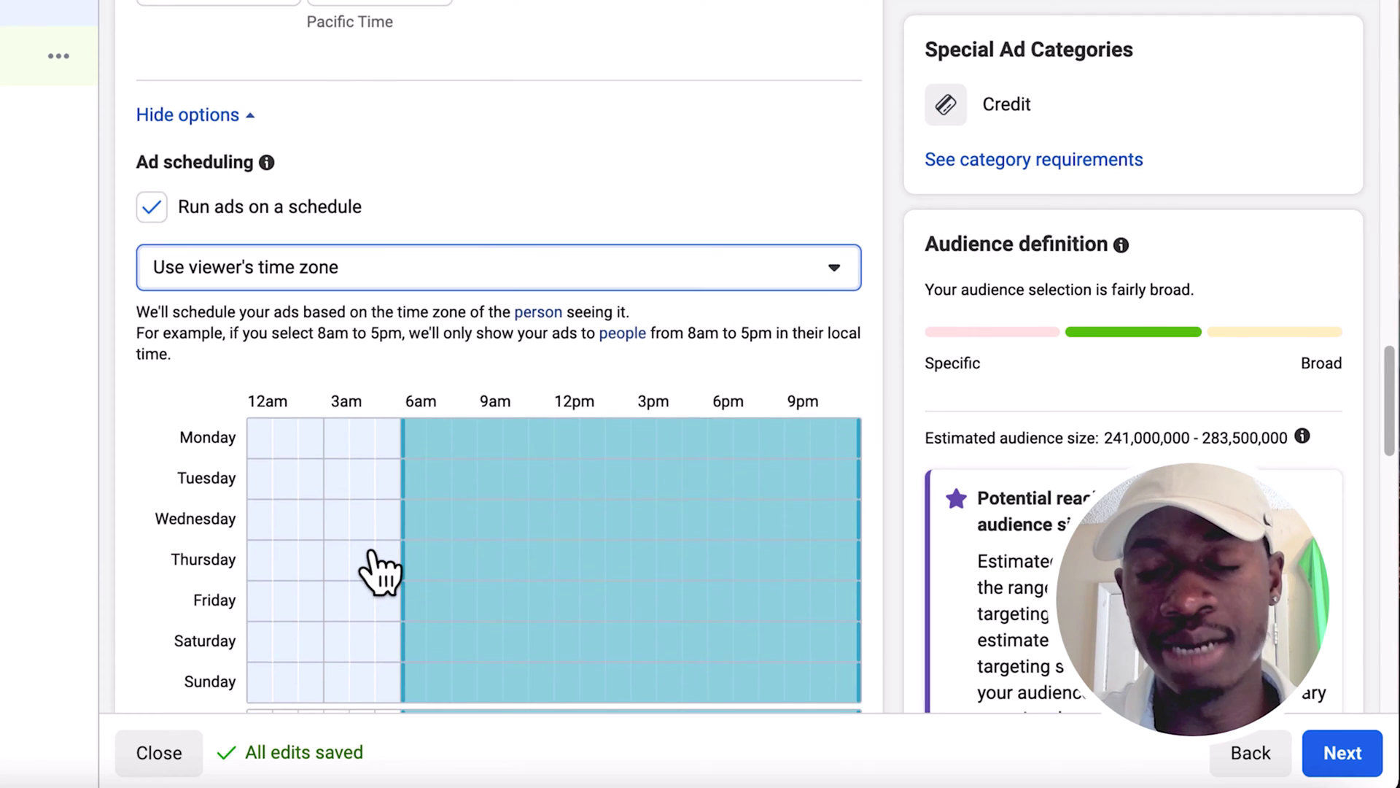
scroll(482, 616, "down", 10)
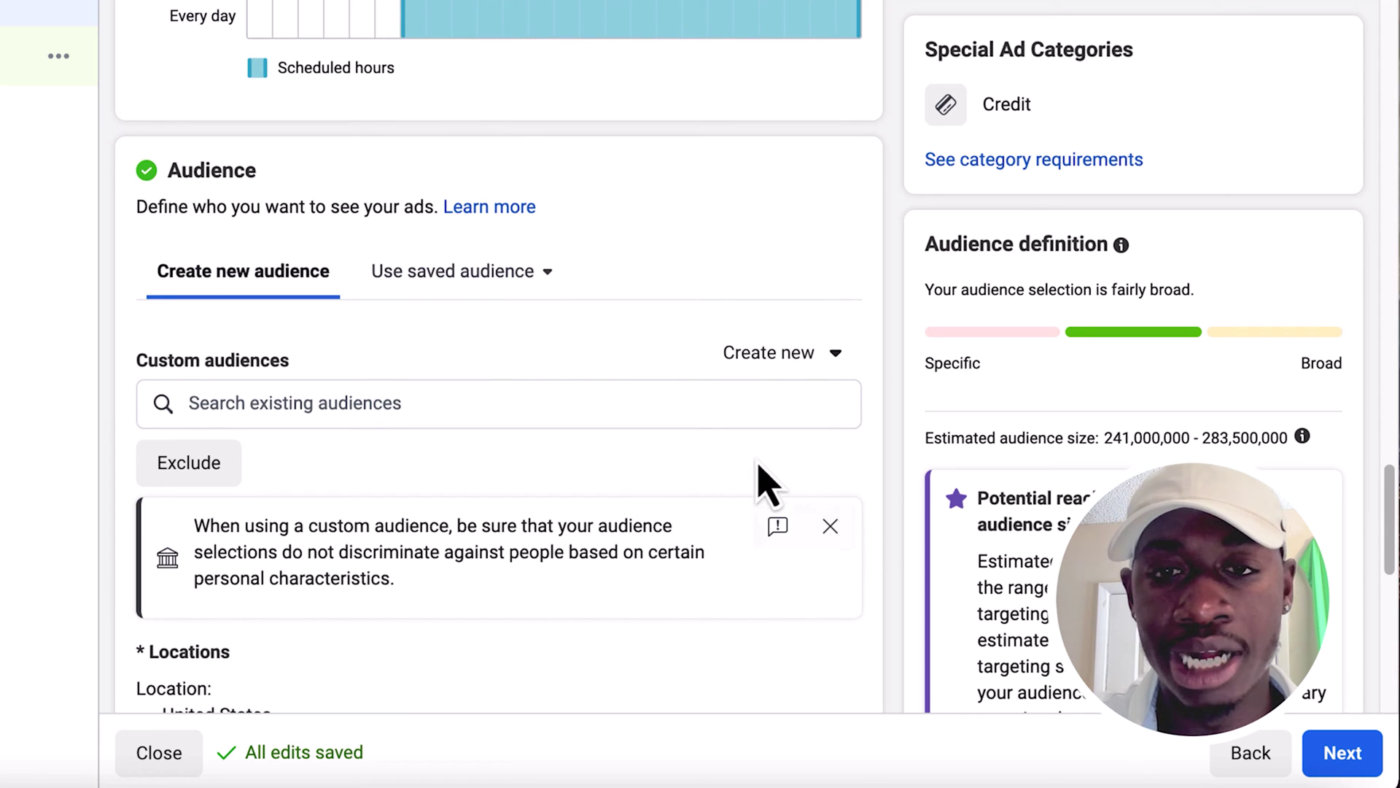
scroll(503, 400, "up", 1)
Step: Dismiss the custom audience discrimination notice on the ad set page
left_click(830, 563)
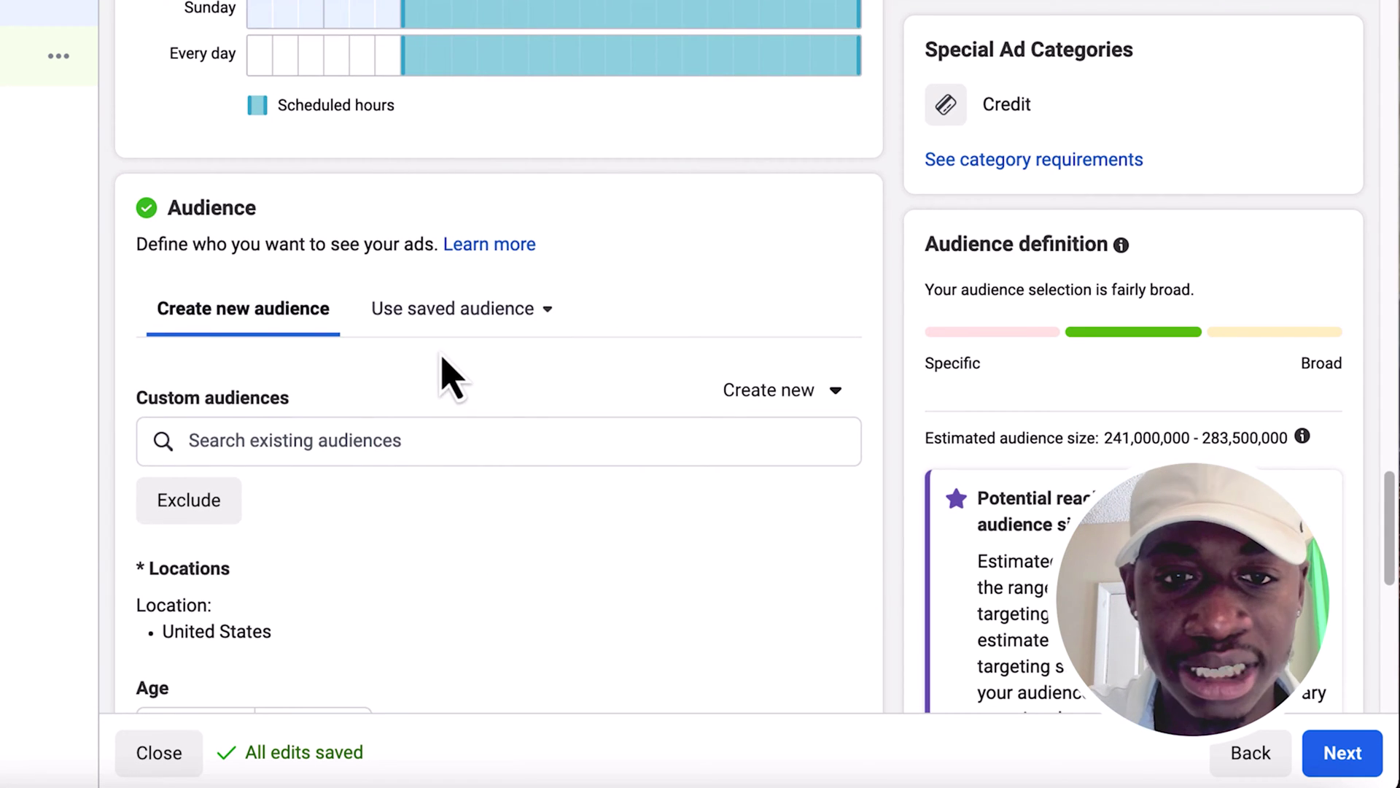
scroll(452, 365, "down", 5)
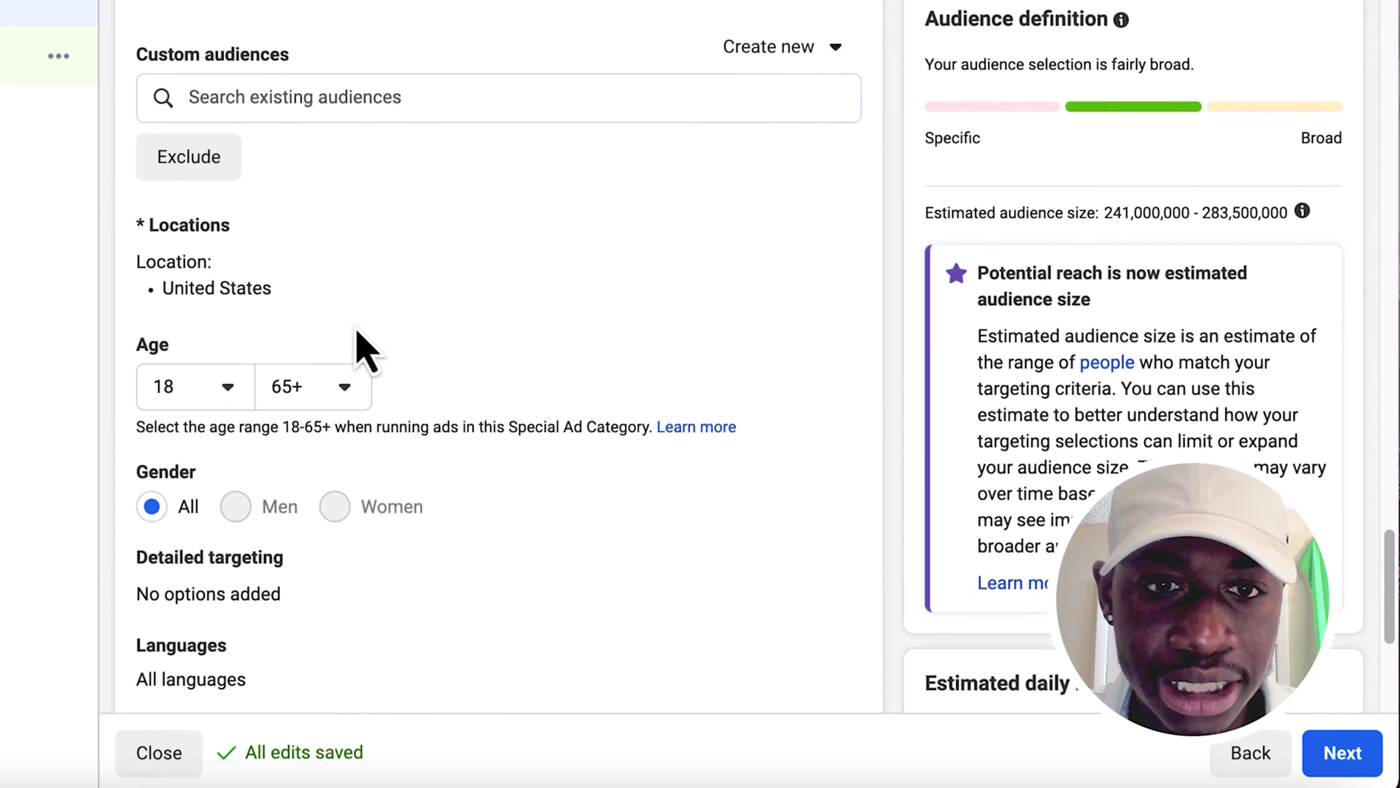
scroll(291, 244, "up", 1)
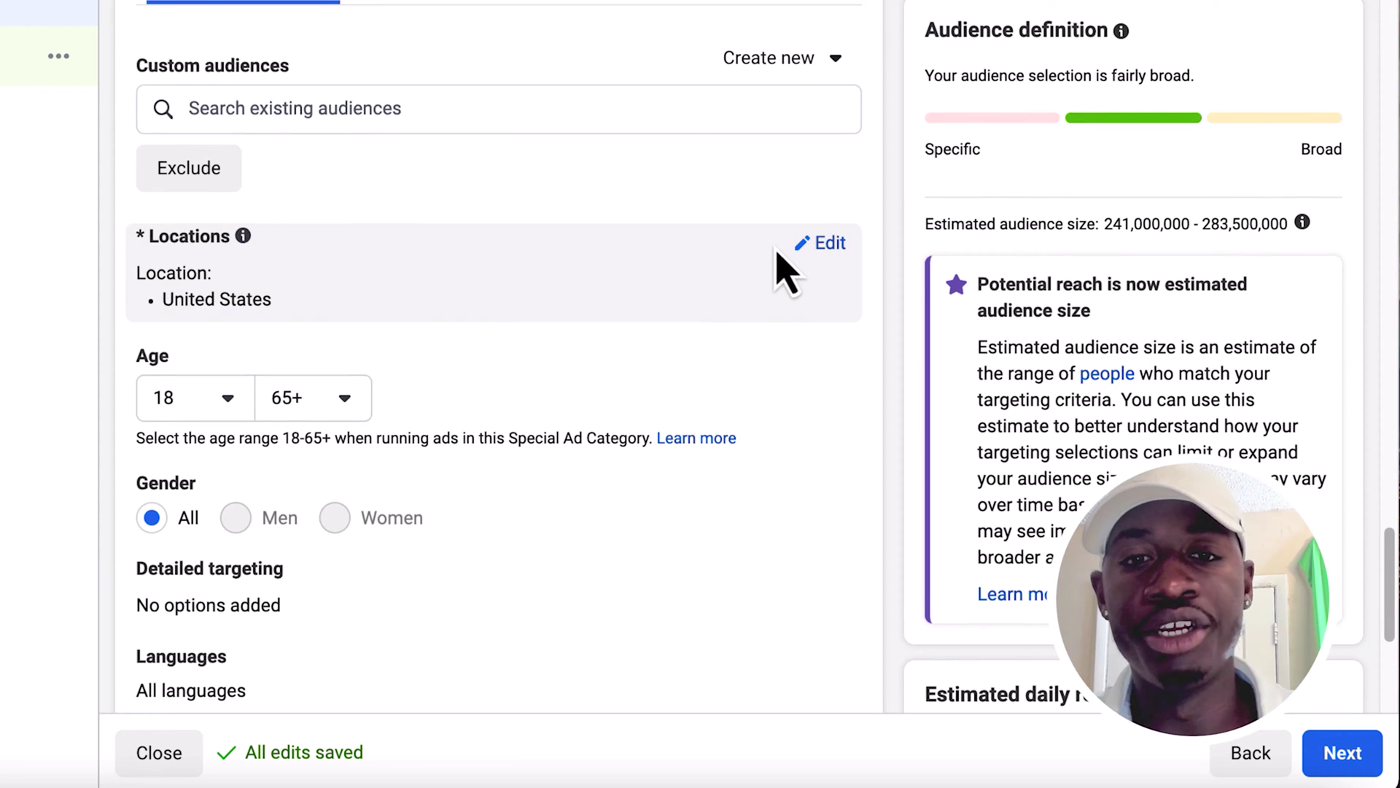
Step: Replace United States with Toyota of Hollywood Place as the location, using a 20-mile radius
left_click(826, 244)
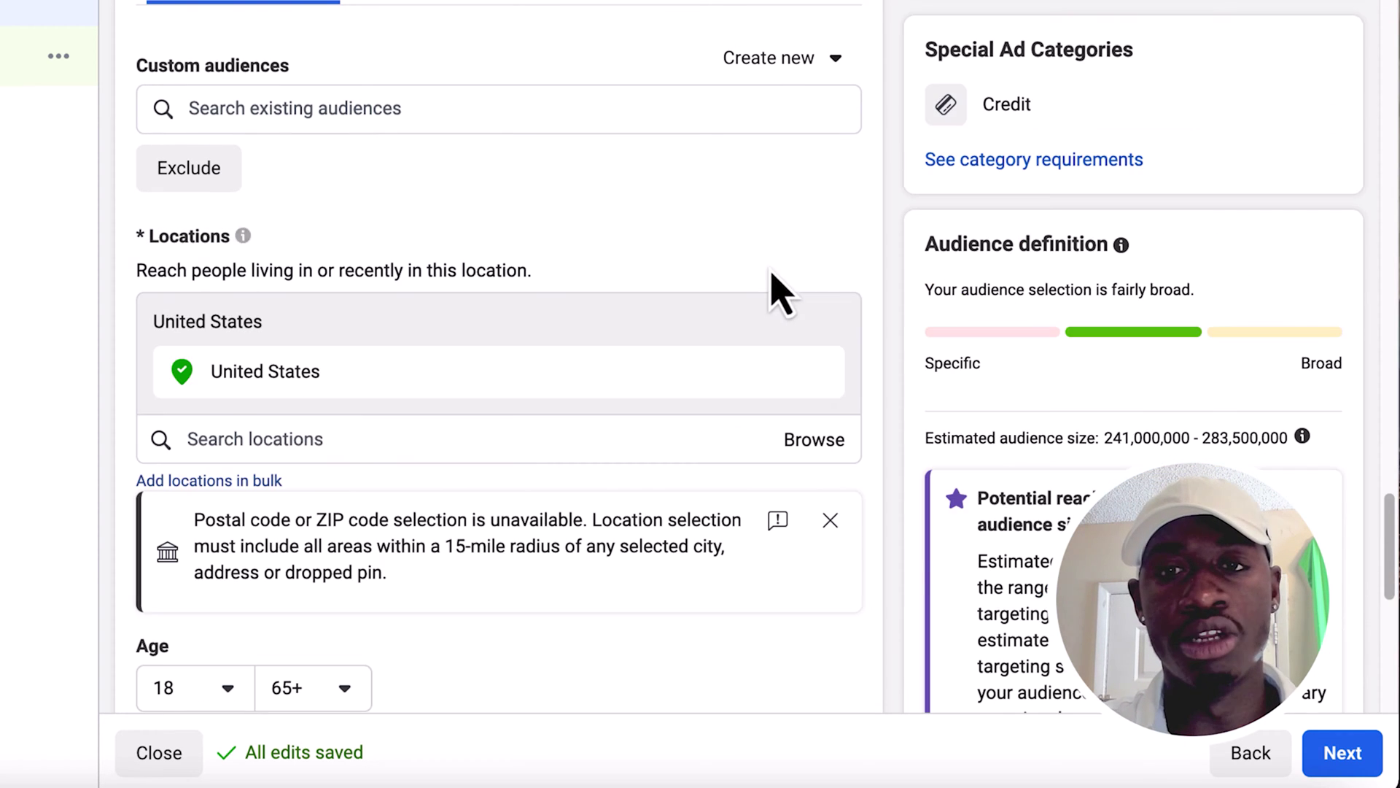
left_click(819, 372)
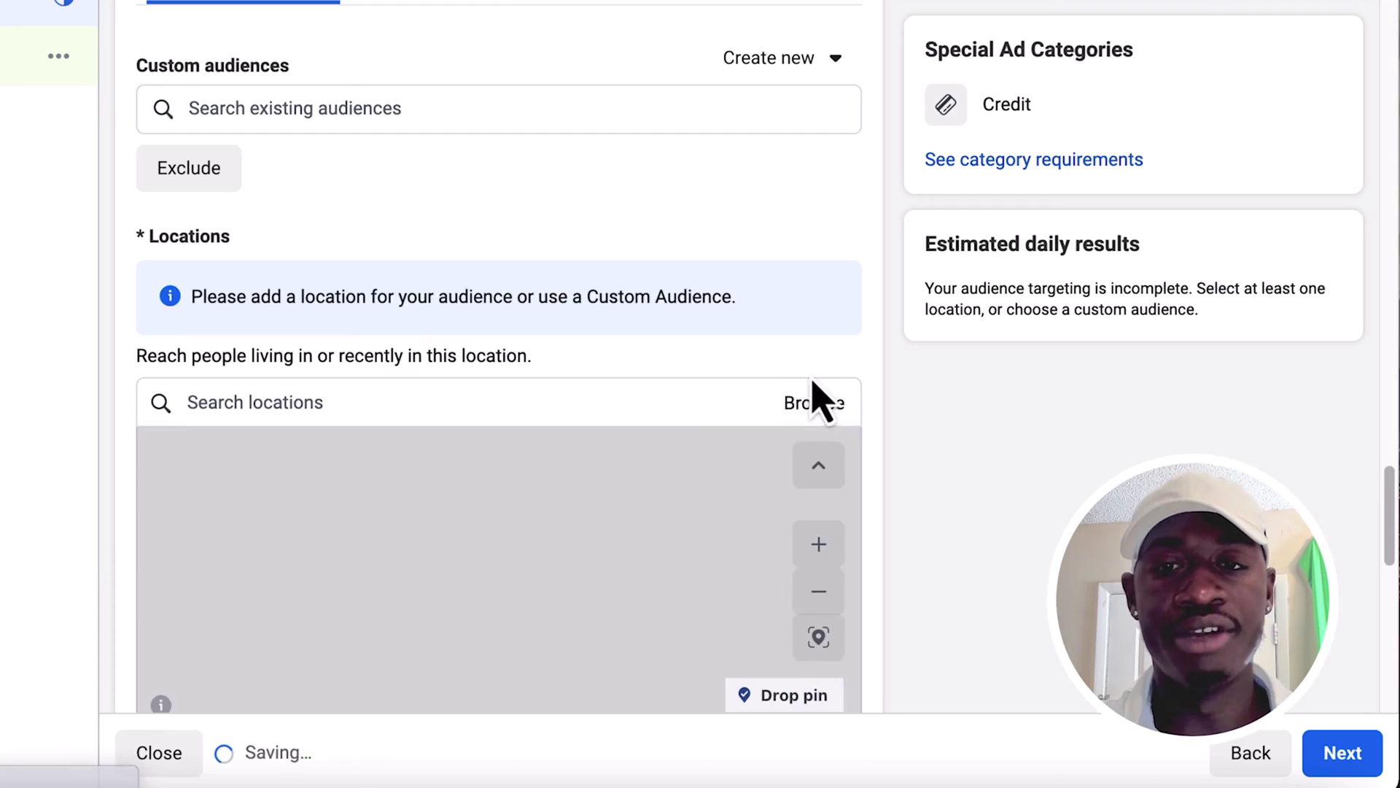
left_click(418, 403)
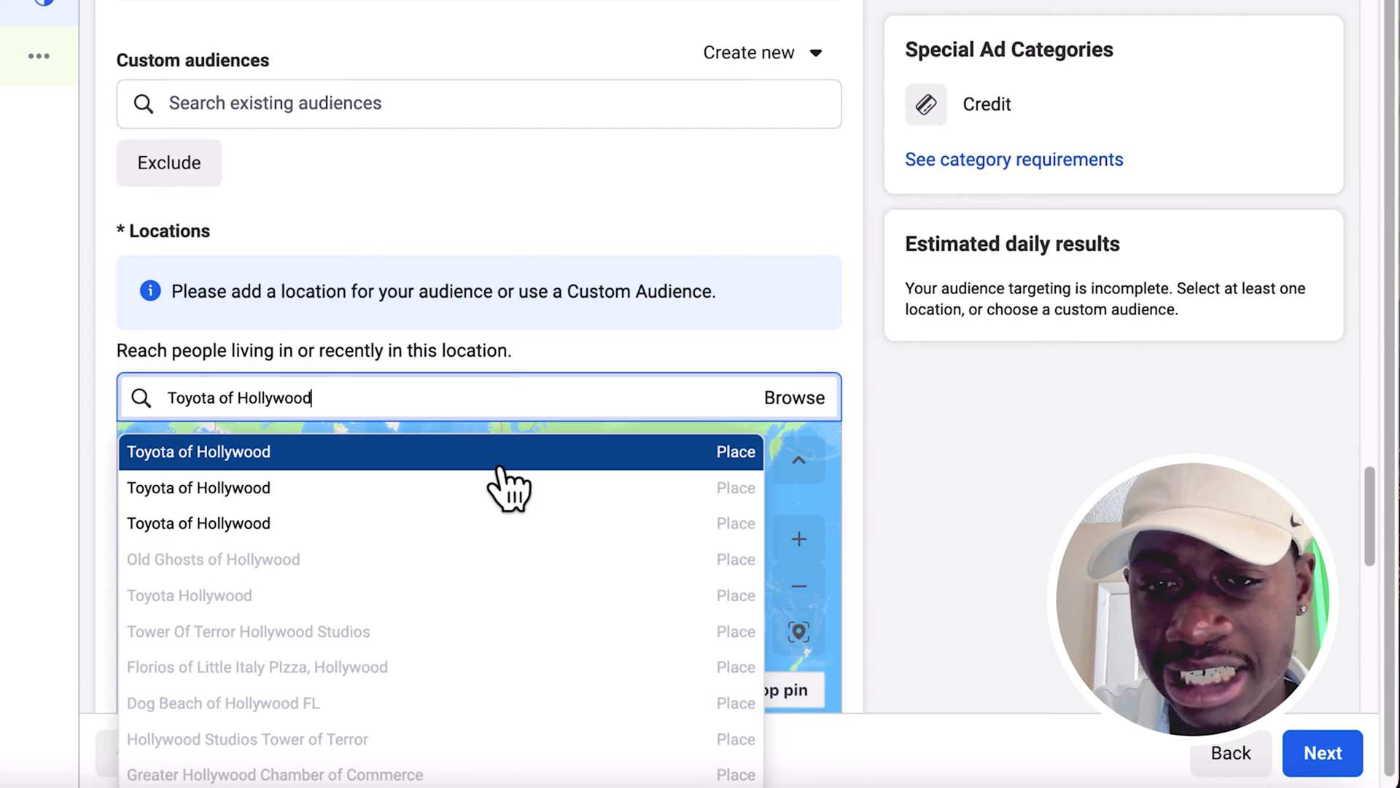
left_click(498, 467)
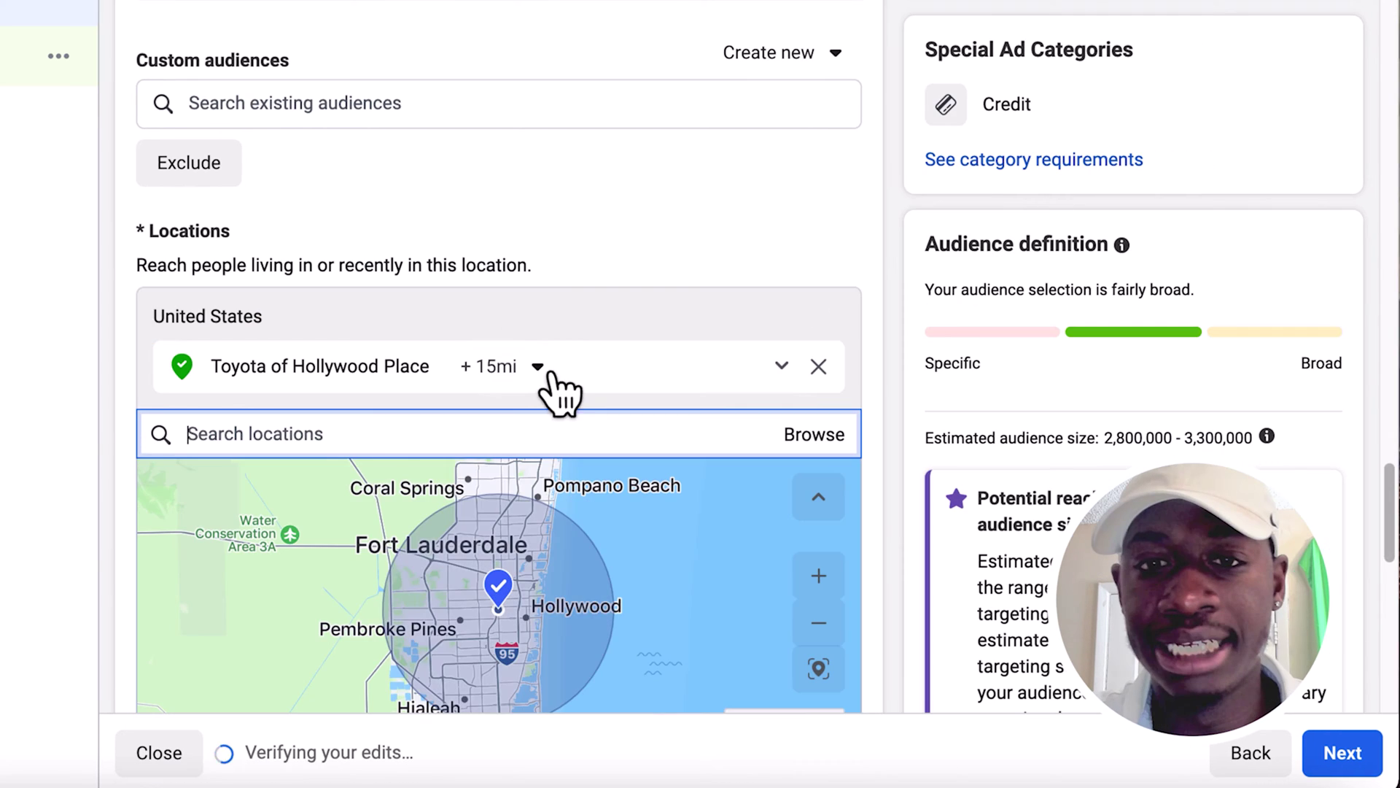
left_click(499, 394)
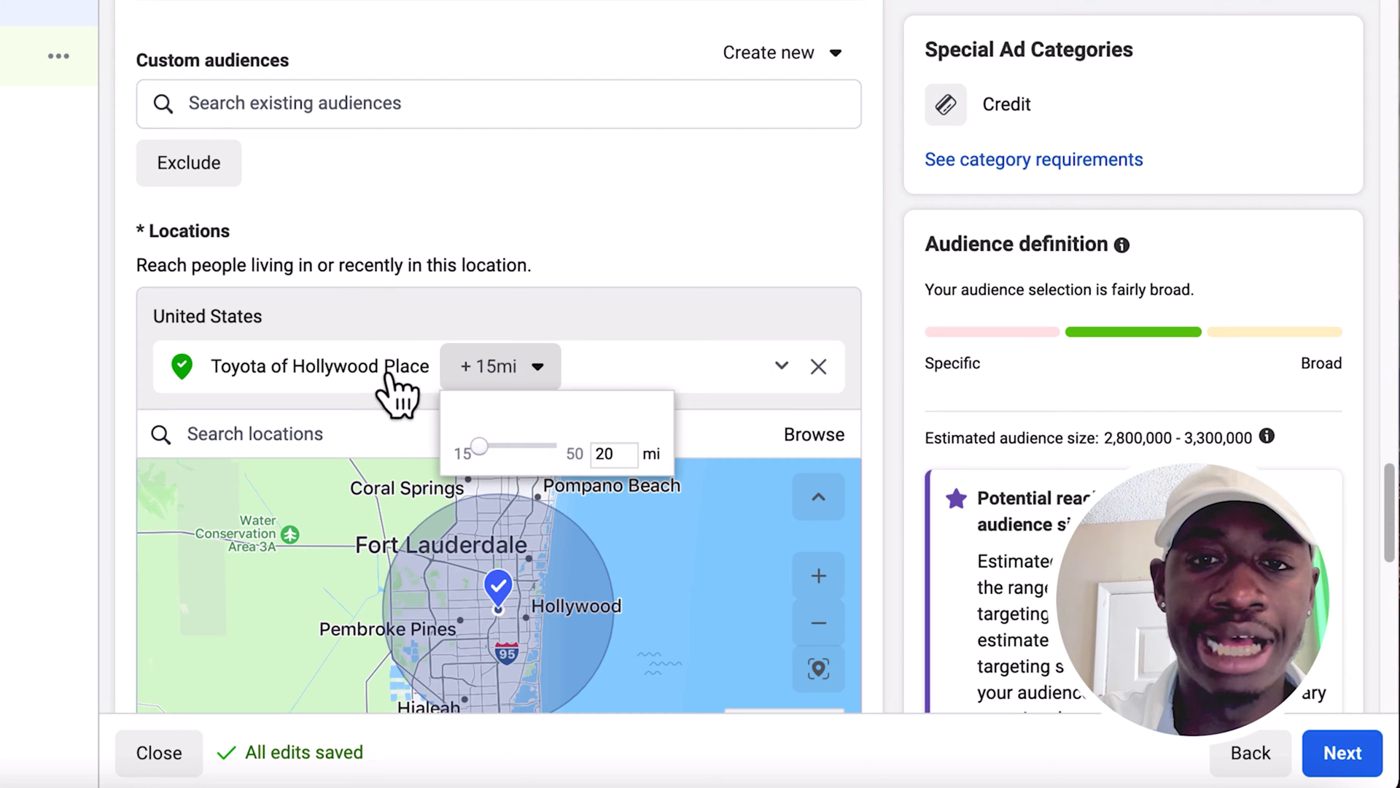
type("20")
left_click(665, 244)
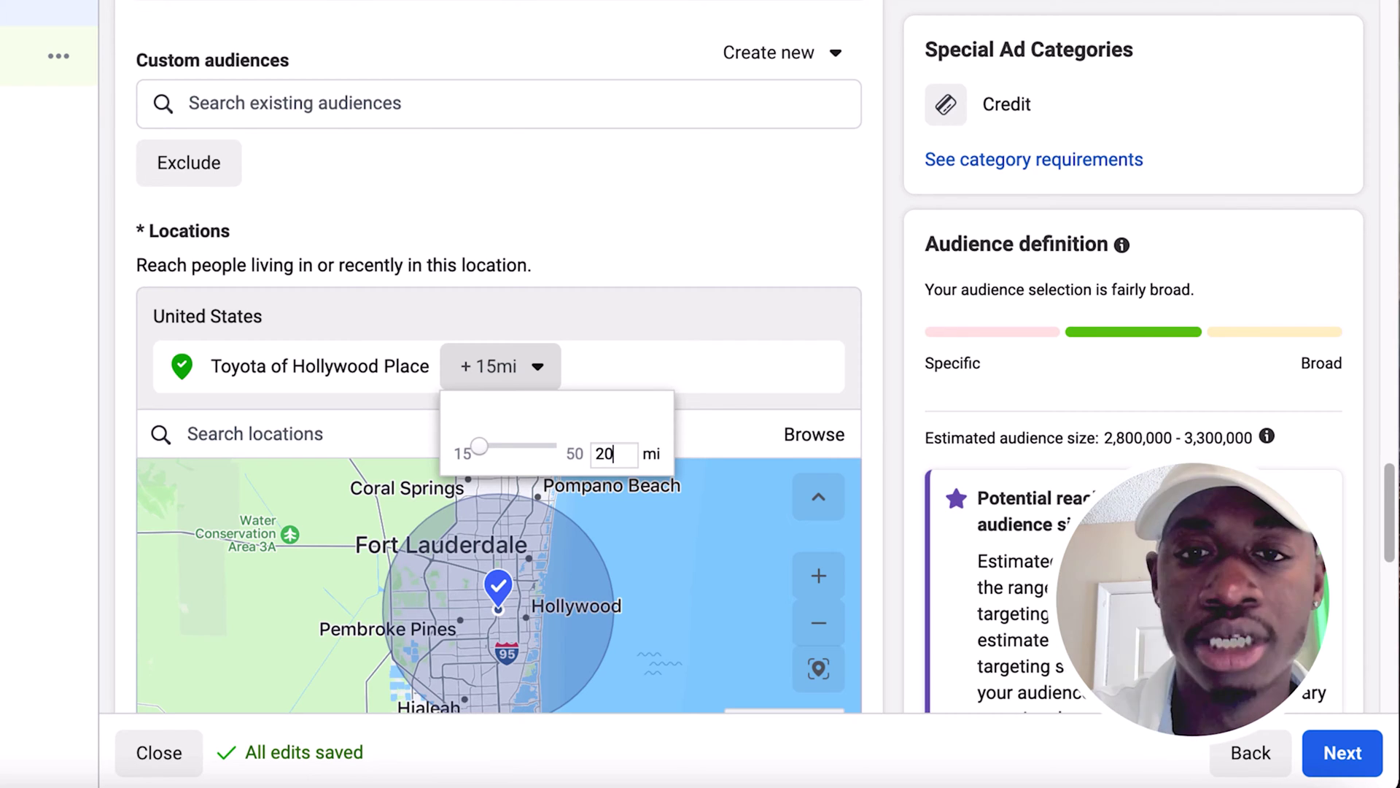
key("Return")
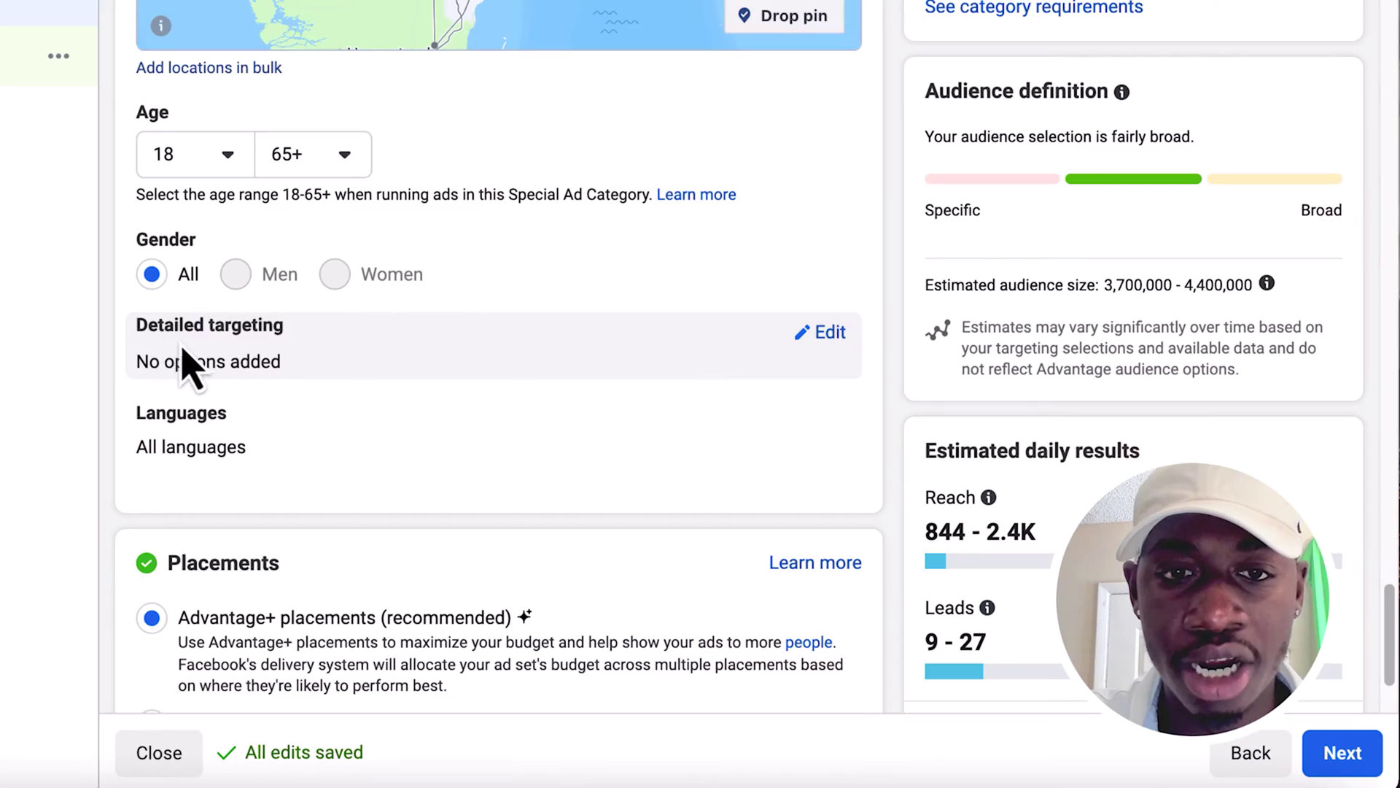
Step: Add Sedan (automobile), SUVs (vehicles), Trucks (vehicles) and Vehicles (transportation) as detailed targeting interests
left_click(830, 335)
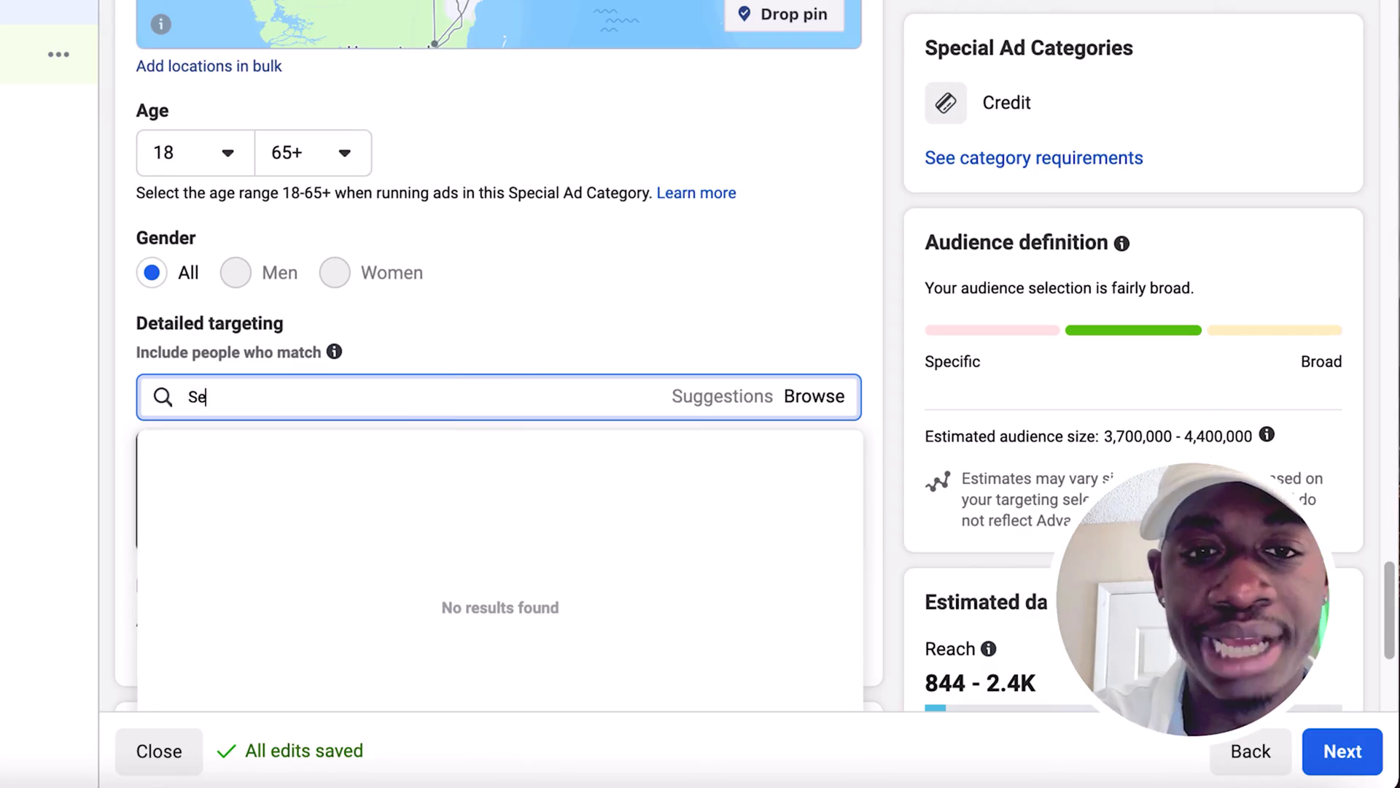
type("an")
left_click(367, 450)
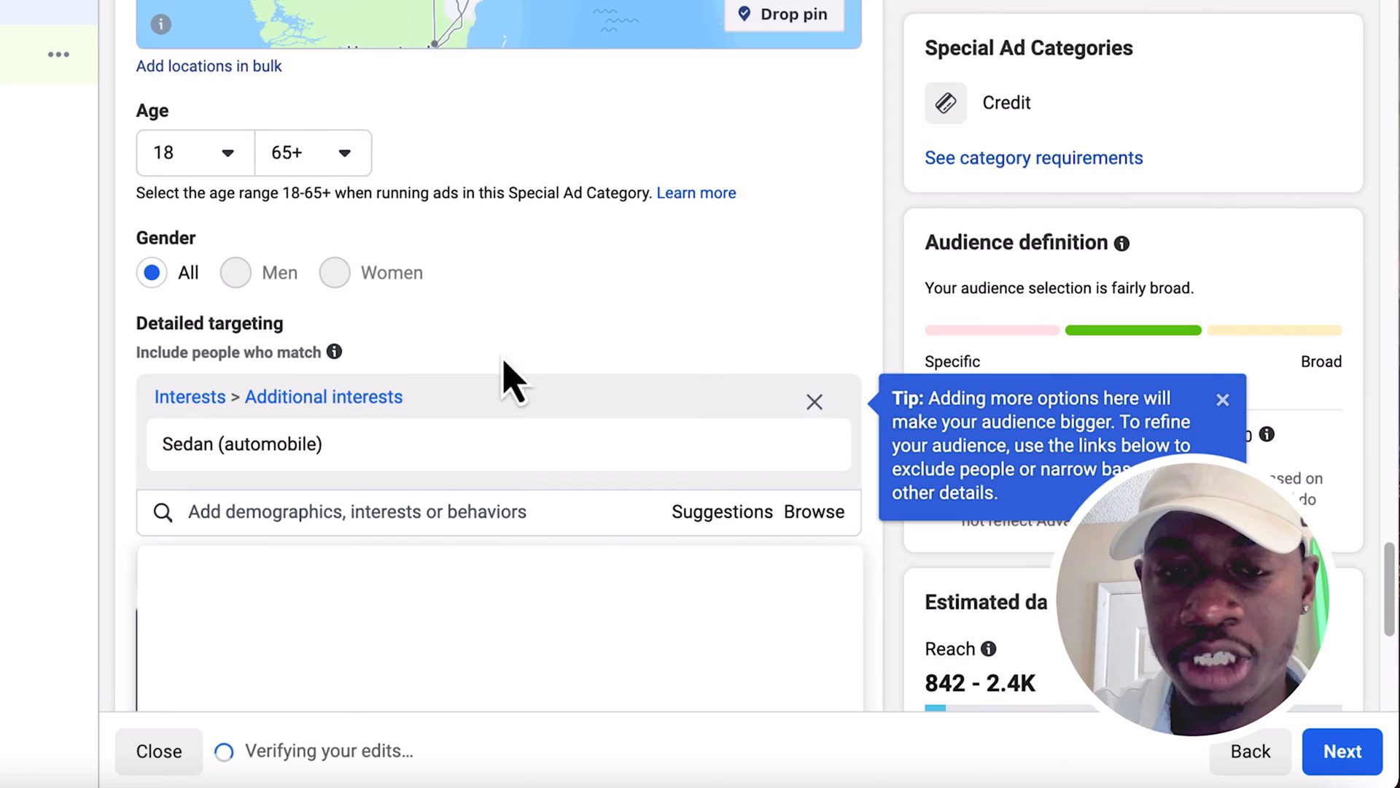
type("Suv")
key("Return")
type("truck")
key("Return")
type("veh")
key("Return")
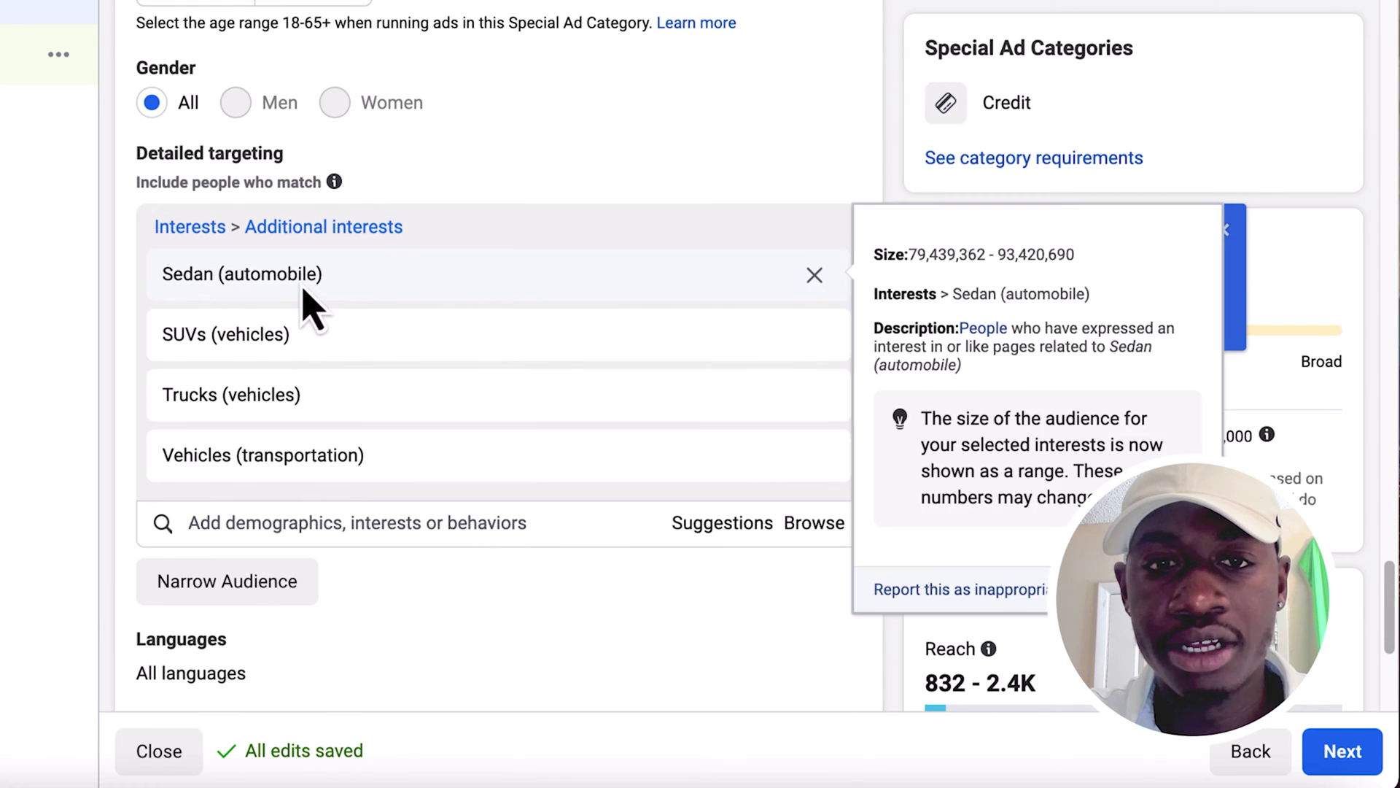
scroll(496, 498, "down", 2)
mouse_move(822, 464)
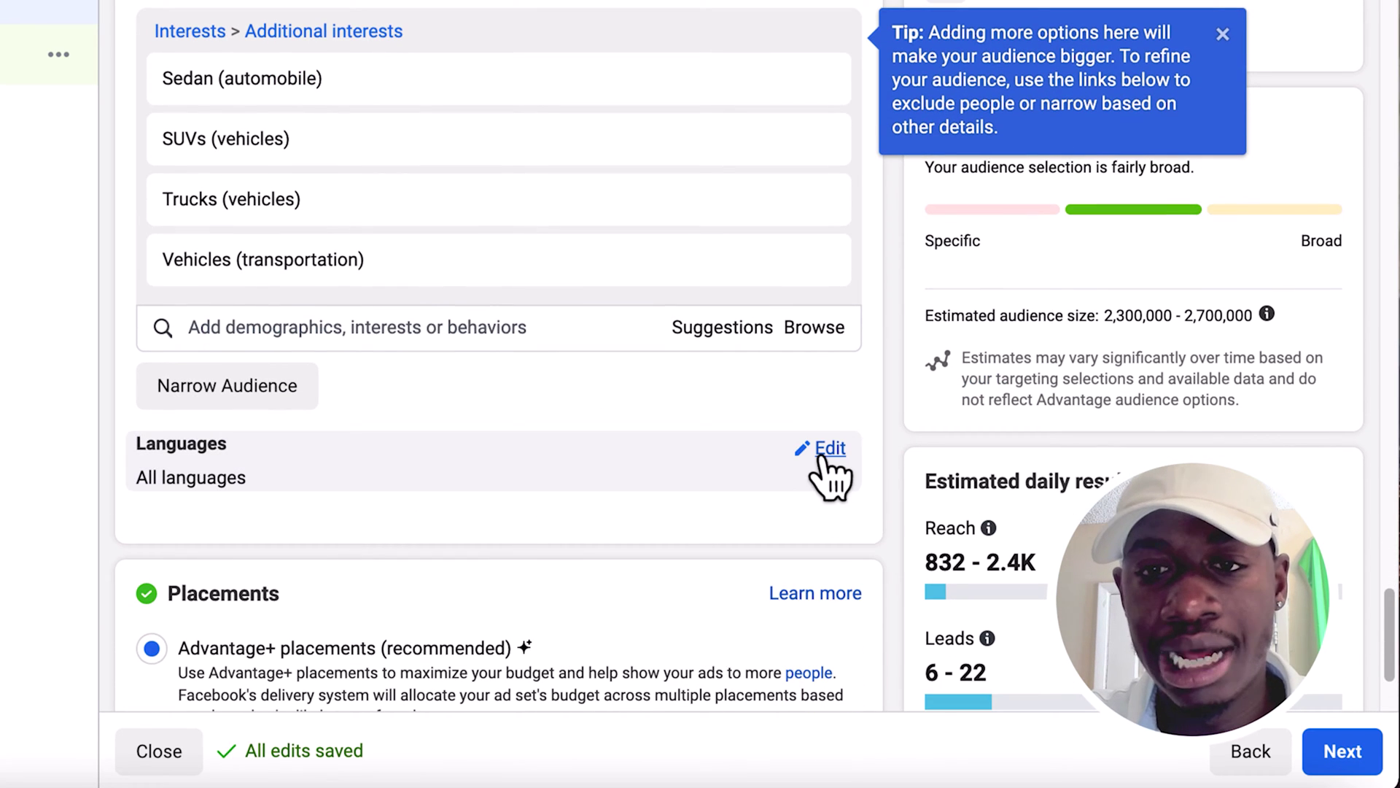
scroll(725, 469, "down", 2)
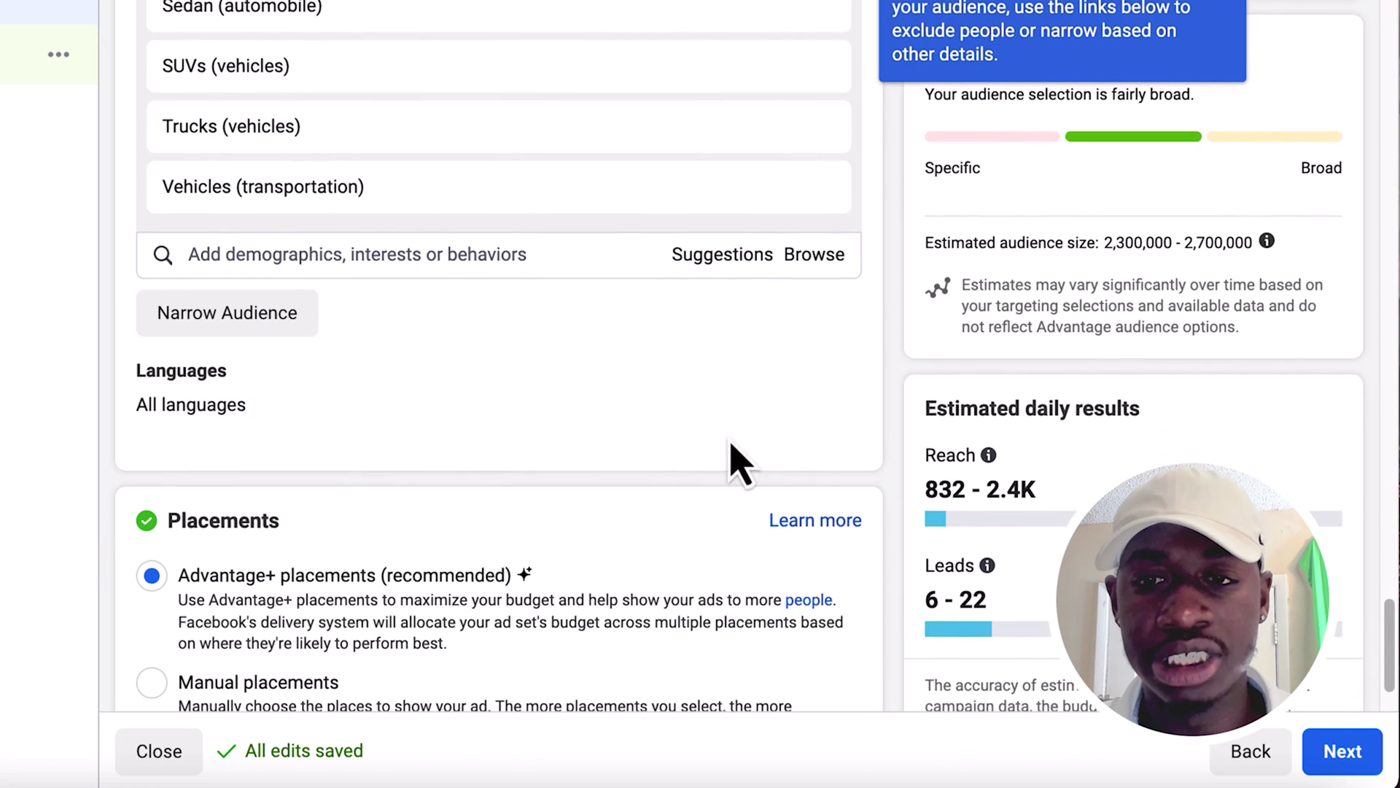
mouse_move(843, 355)
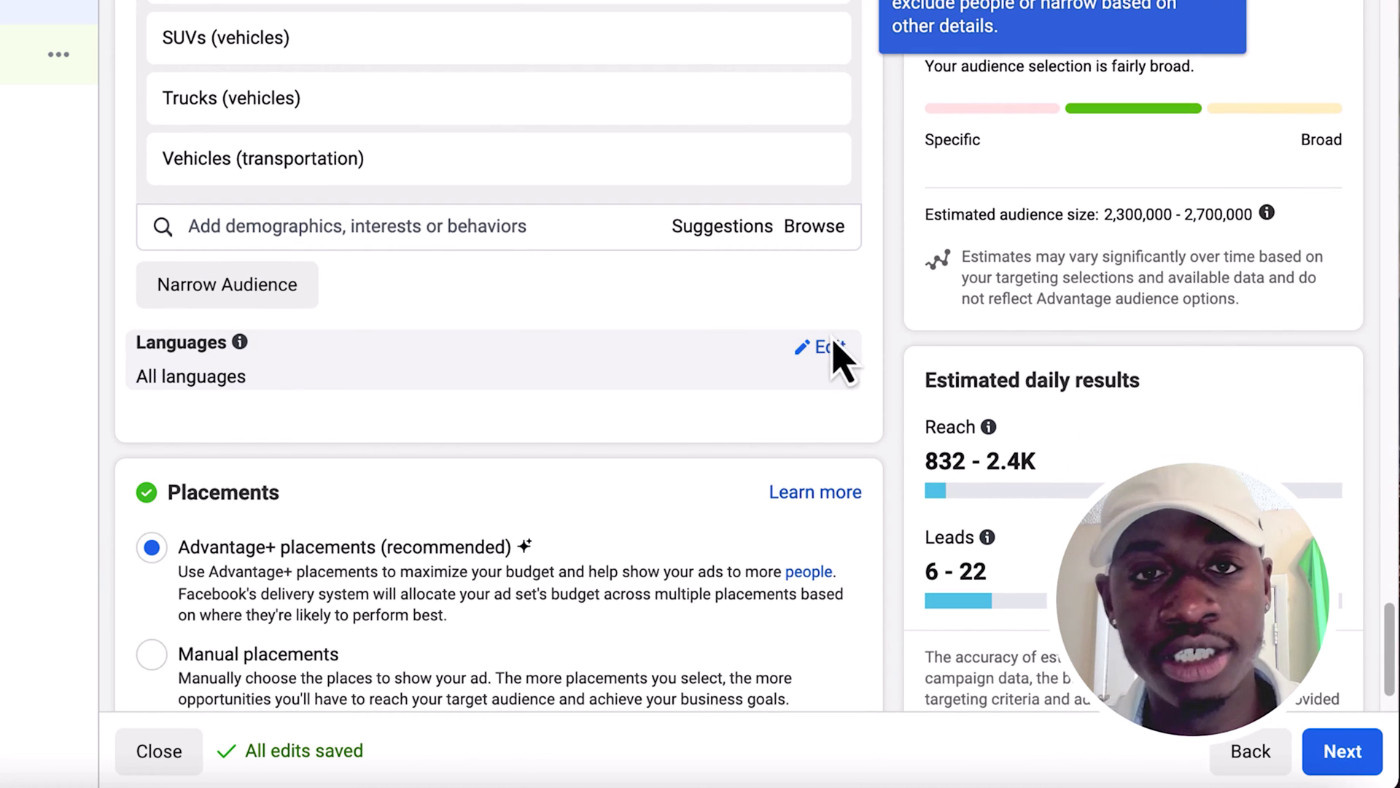
scroll(223, 460, "down", 1)
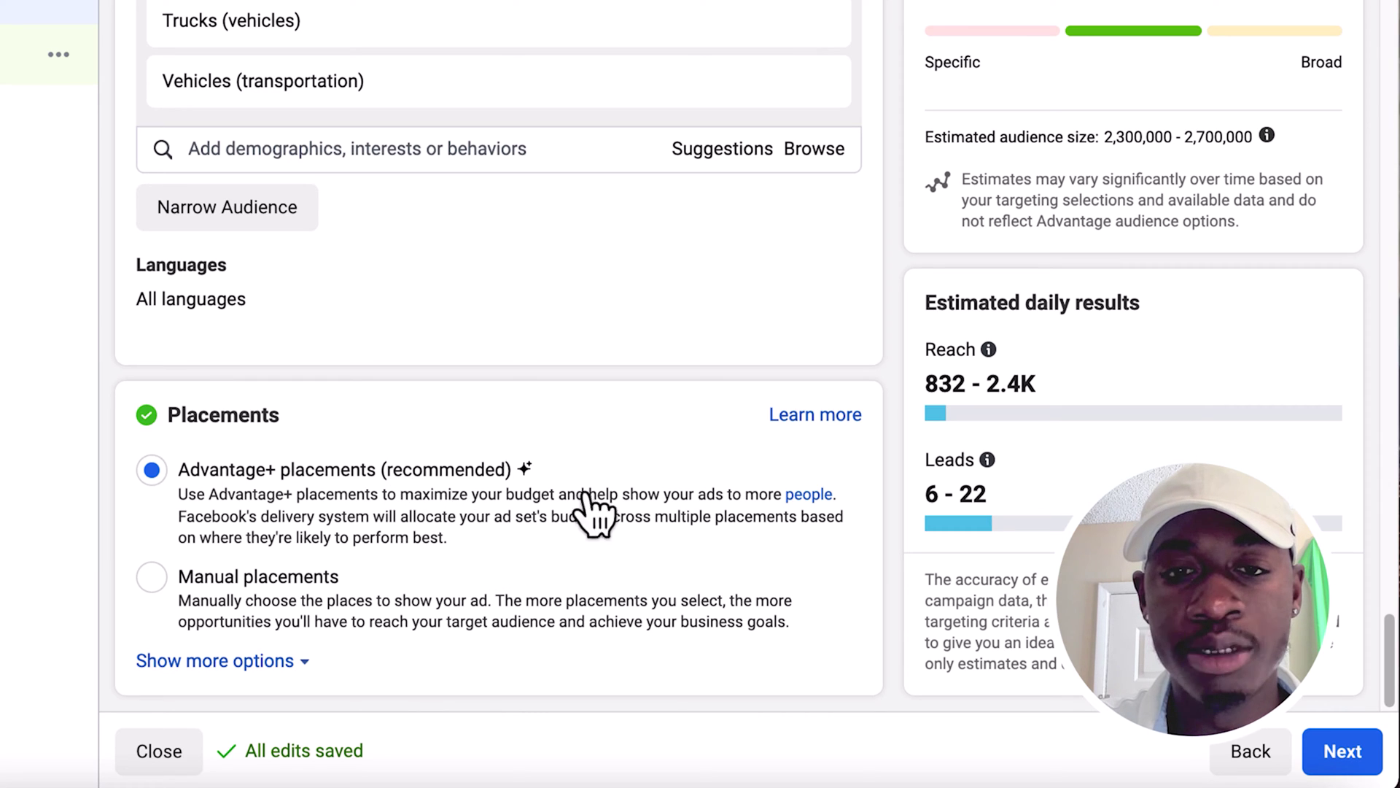
Step: Use manual placements on Facebook only, dropping Audience Network, Messenger and Instagram, and close the Instagram Shop warning
left_click(155, 576)
scroll(372, 496, "down", 3)
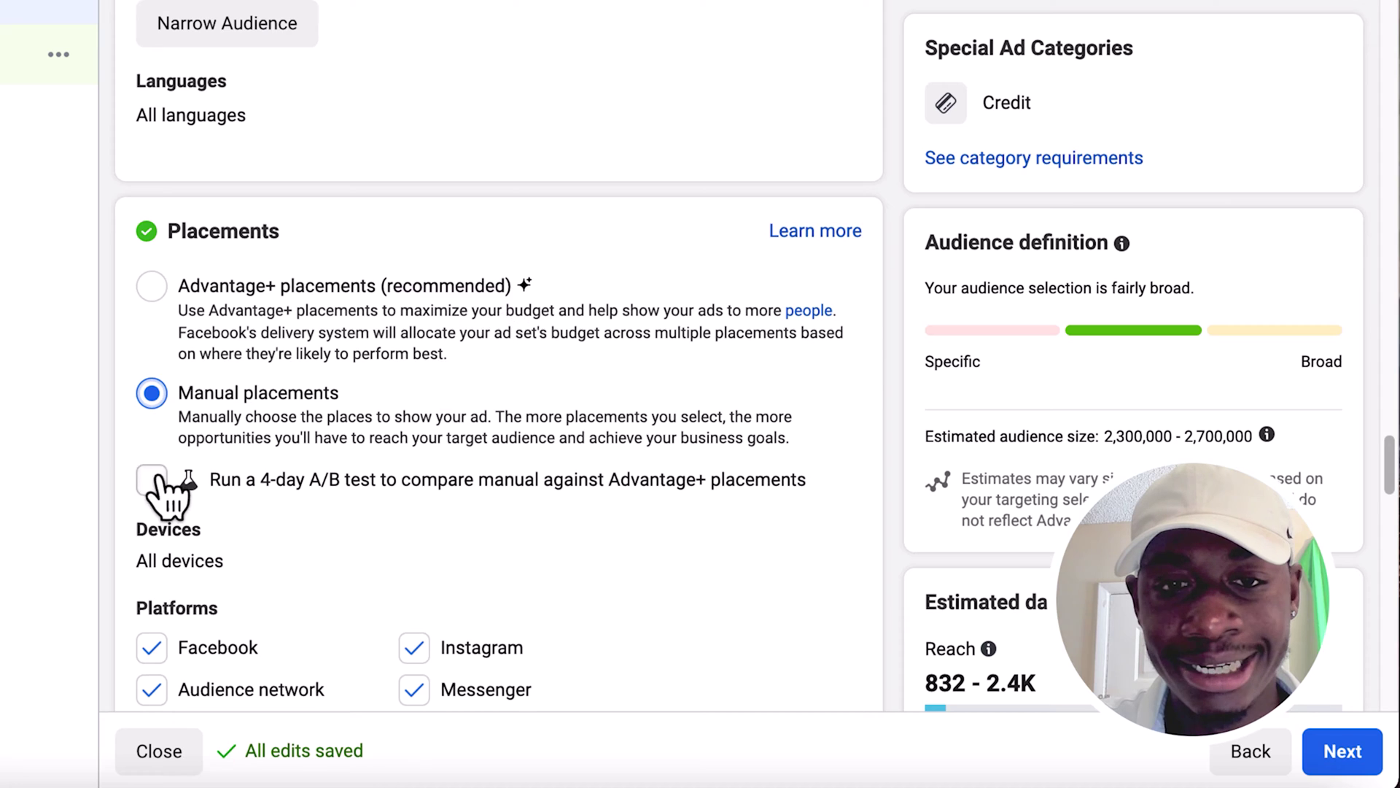
scroll(168, 491, "down", 1)
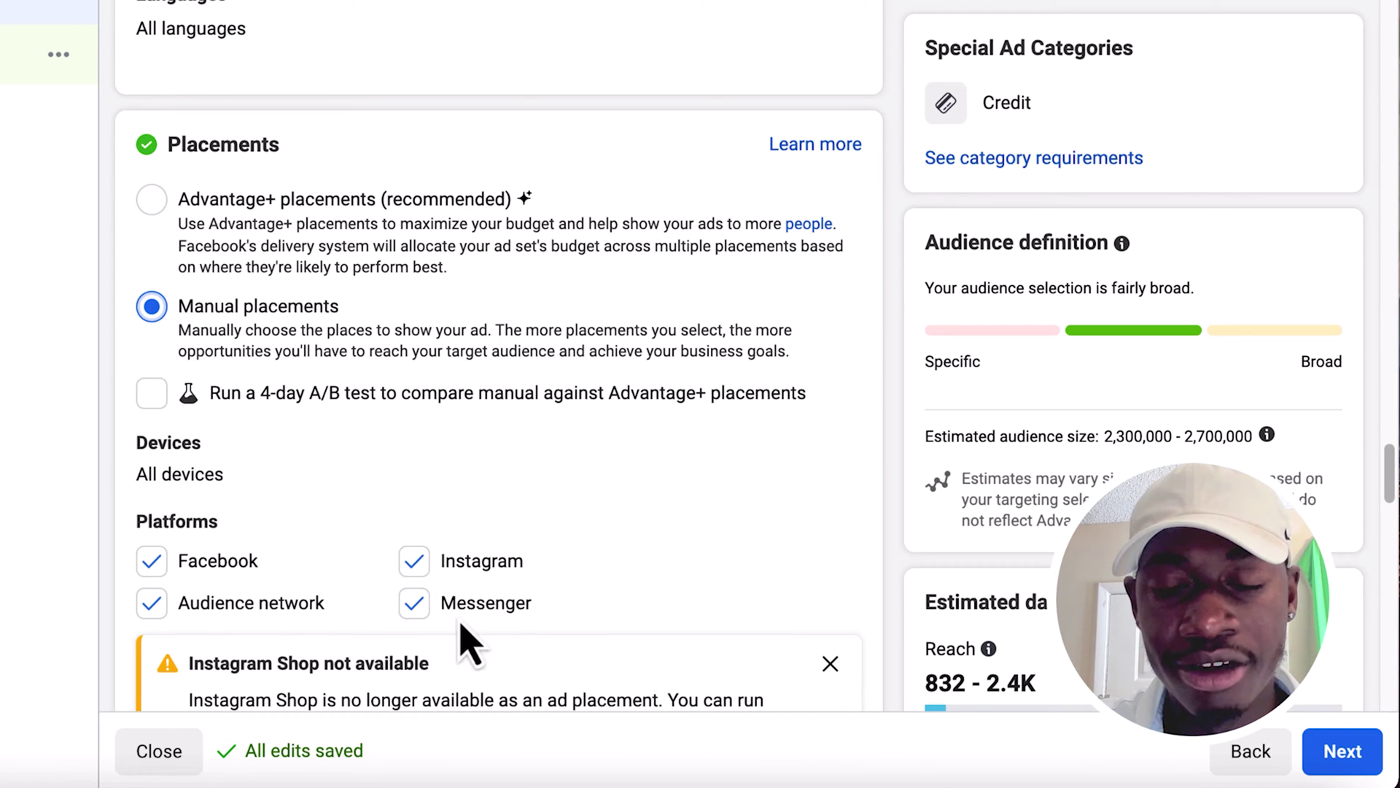
scroll(415, 639, "down", 4)
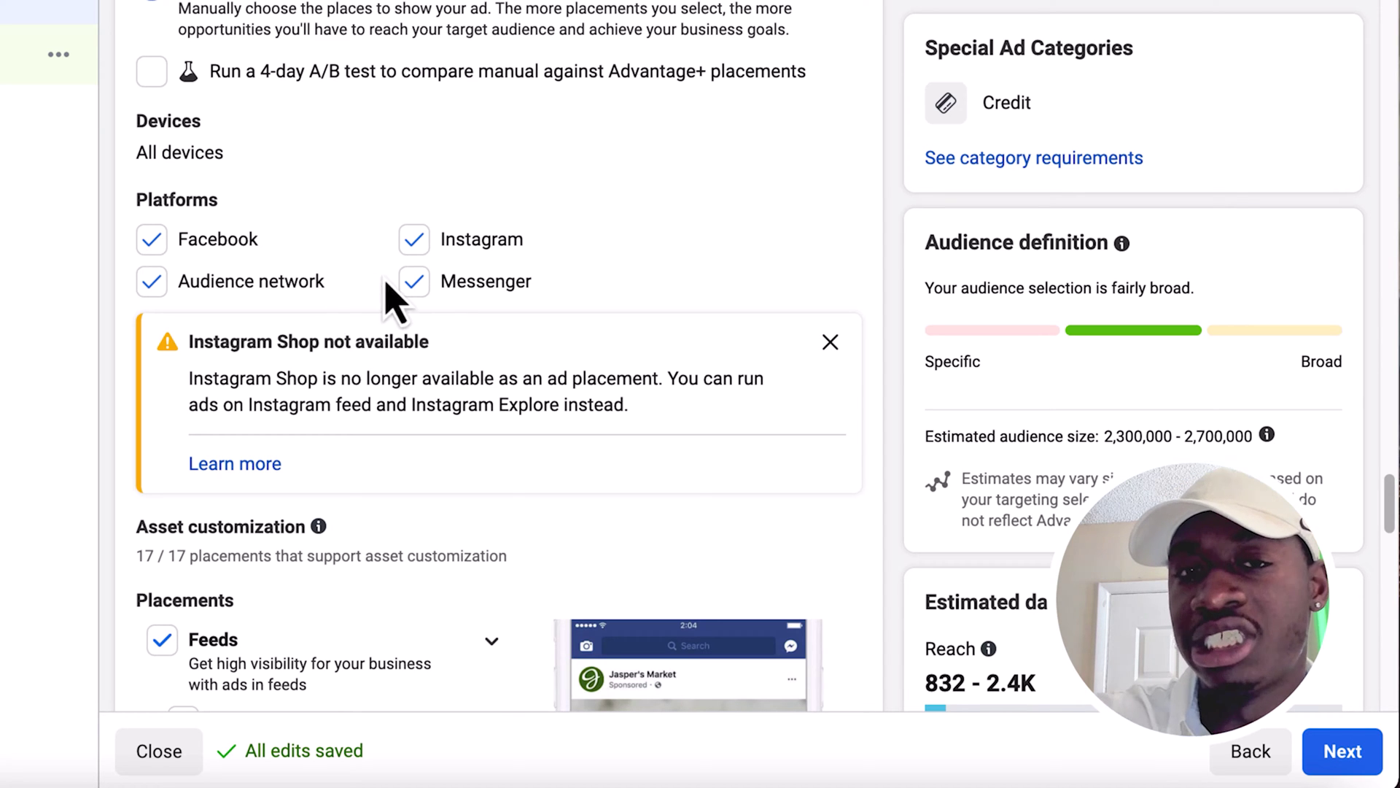
left_click(152, 285)
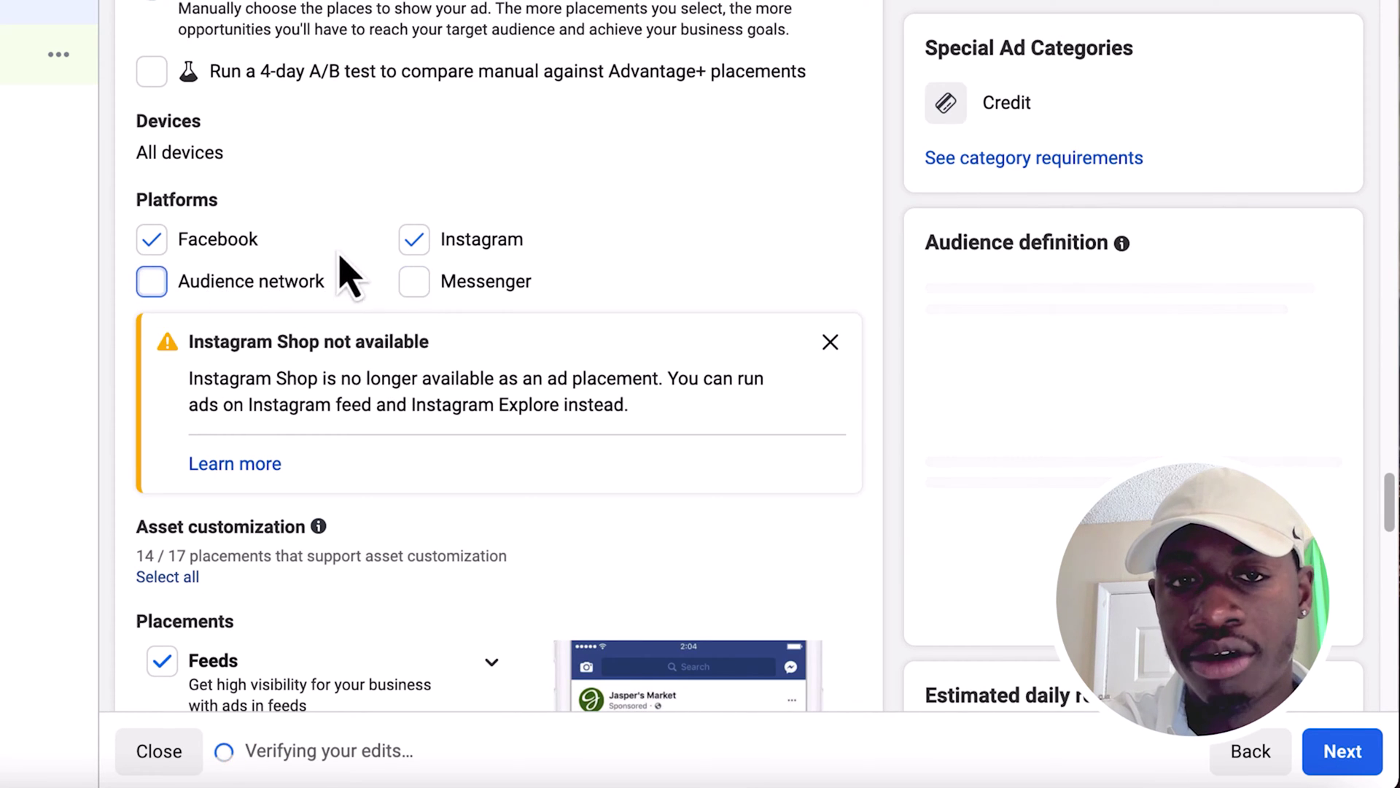
left_click(422, 248)
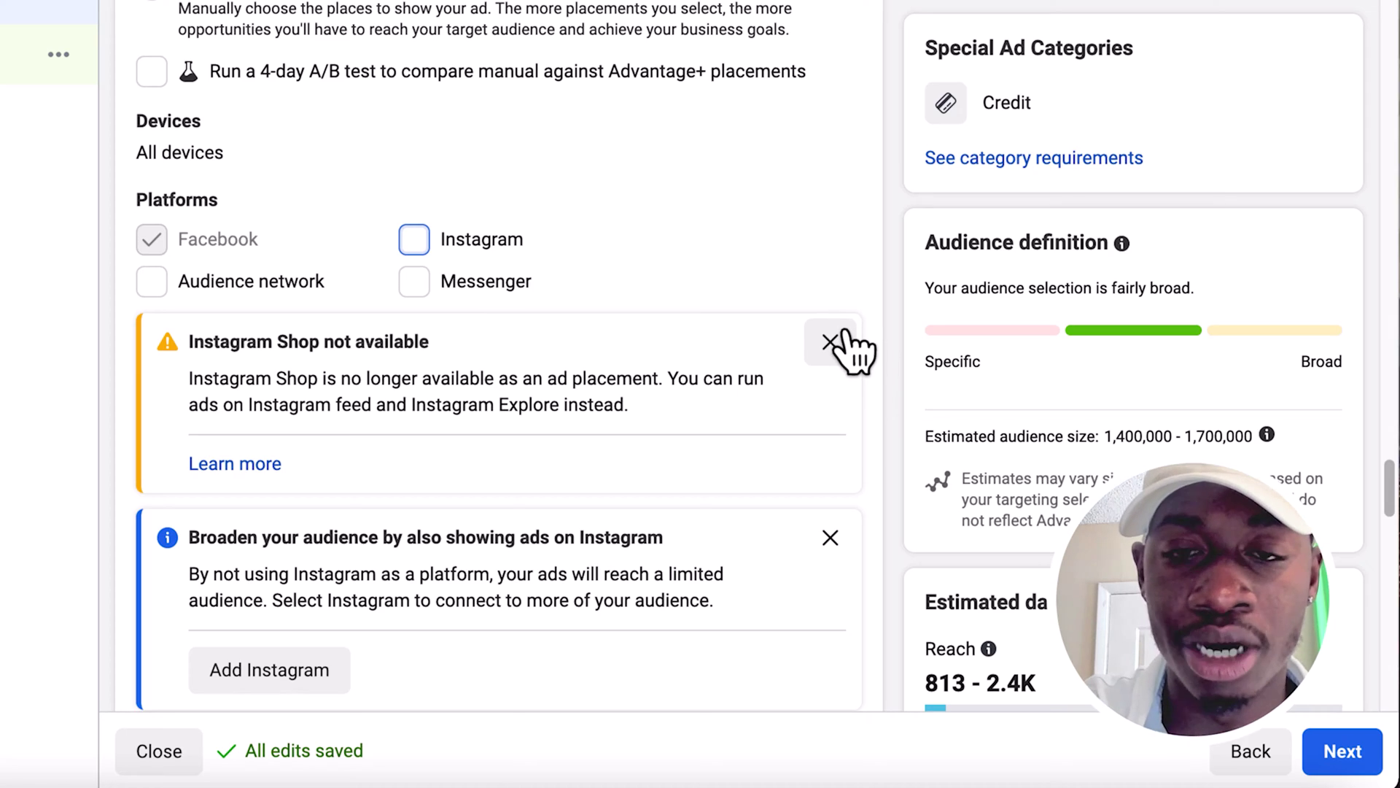
left_click(840, 338)
scroll(156, 369, "down", 3)
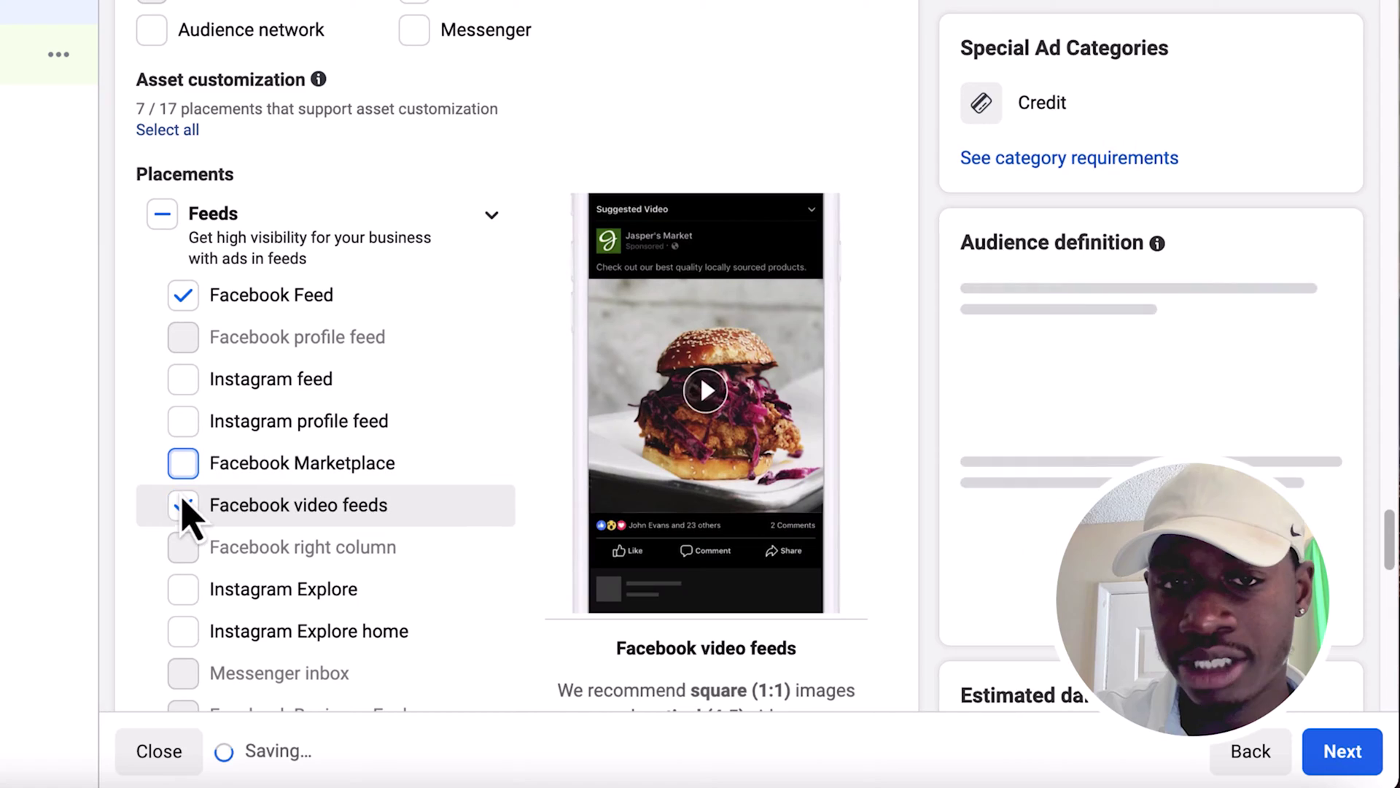
Step: Untick the Facebook video feeds, in-stream, Reels ads and search results placements
left_click(184, 500)
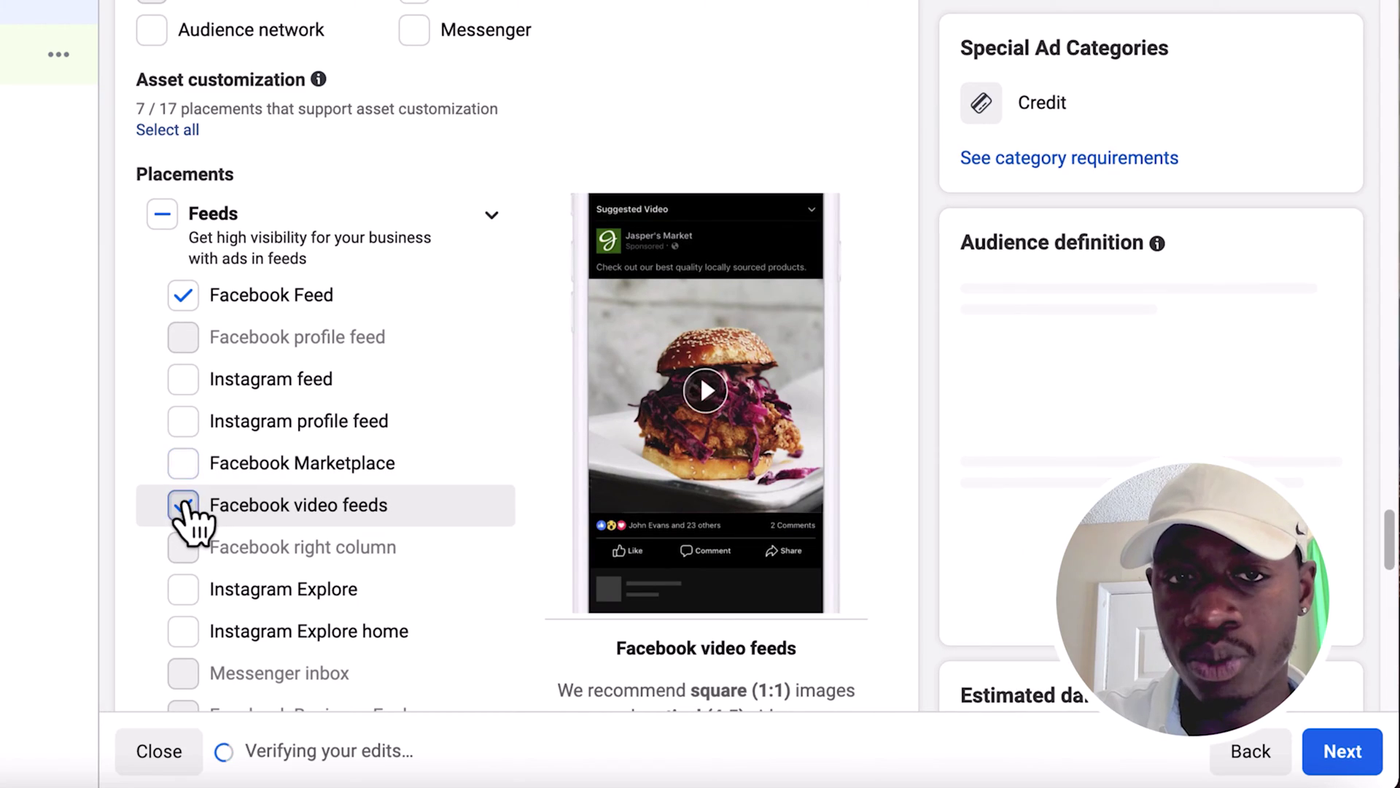
scroll(219, 248, "down", 4)
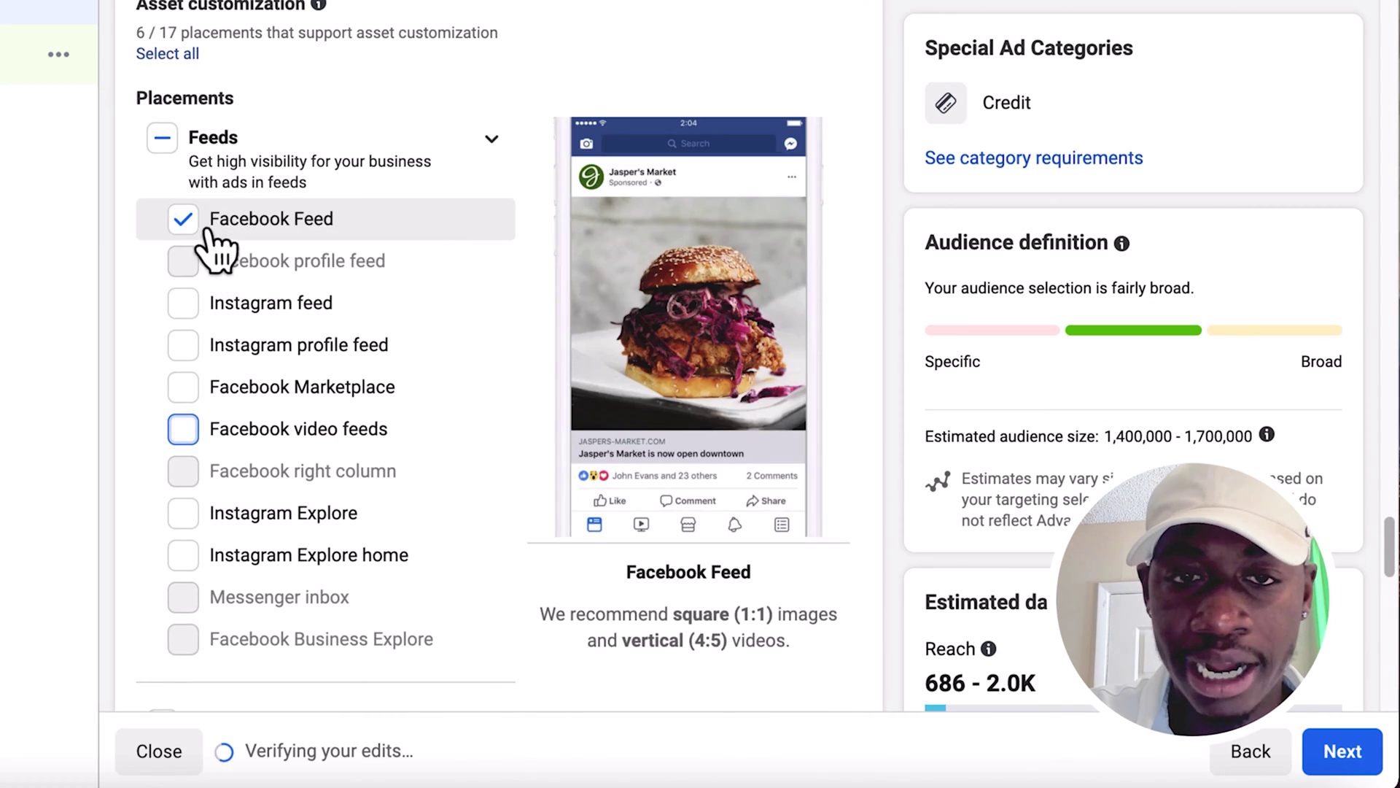
scroll(233, 303, "down", 4)
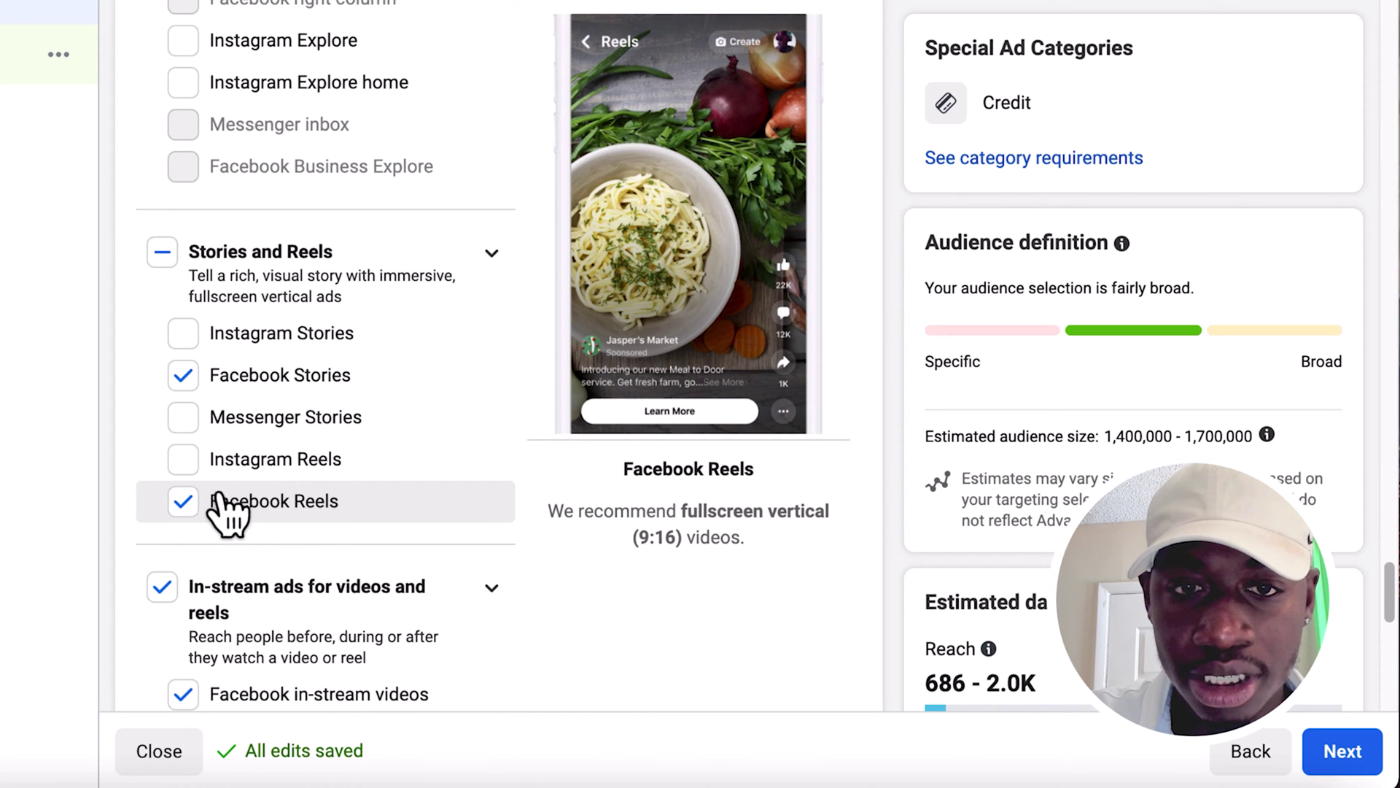
scroll(227, 514, "down", 2)
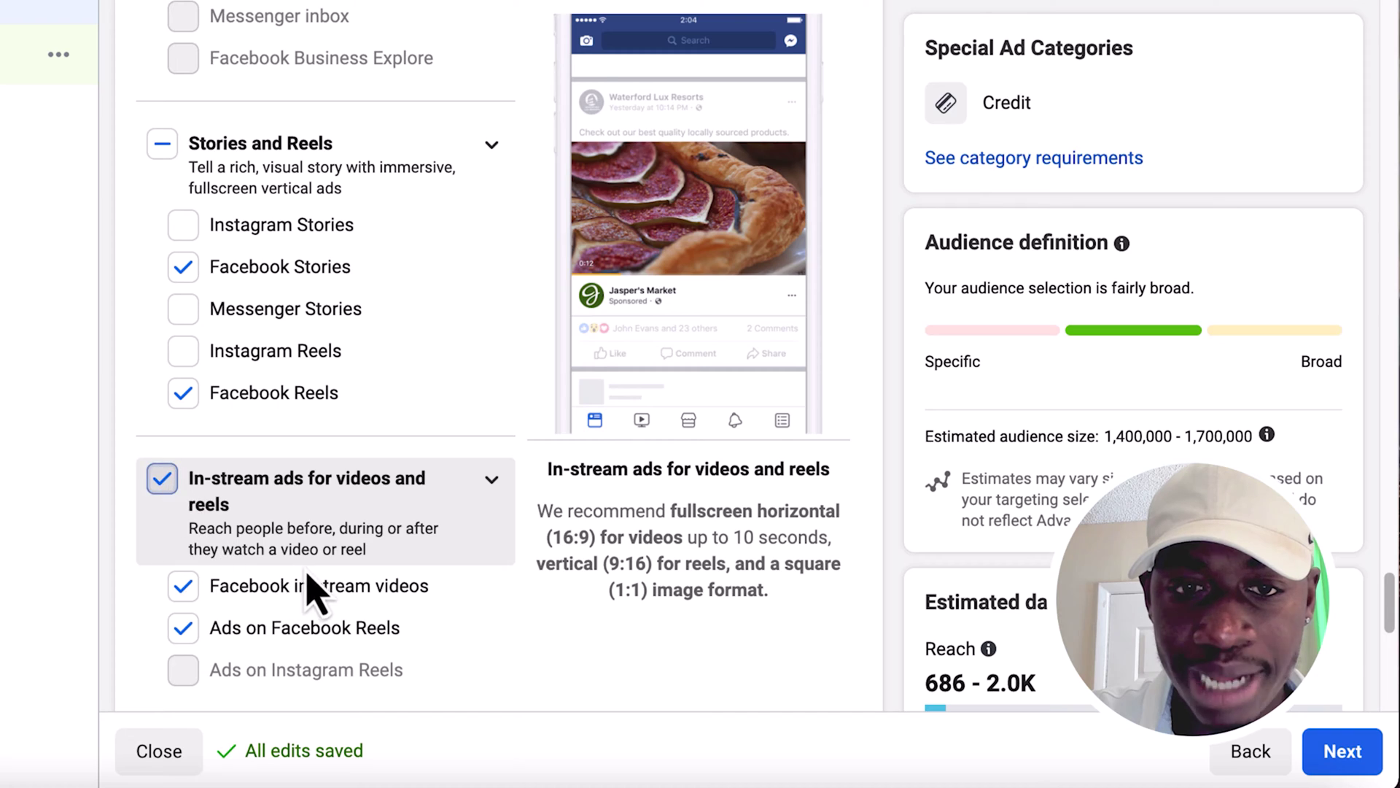
left_click(306, 588)
left_click(306, 627)
scroll(296, 539, "down", 7)
left_click(155, 292)
Step: Show more placement options, continue to the ad level and select the default ad name
scroll(278, 525, "down", 5)
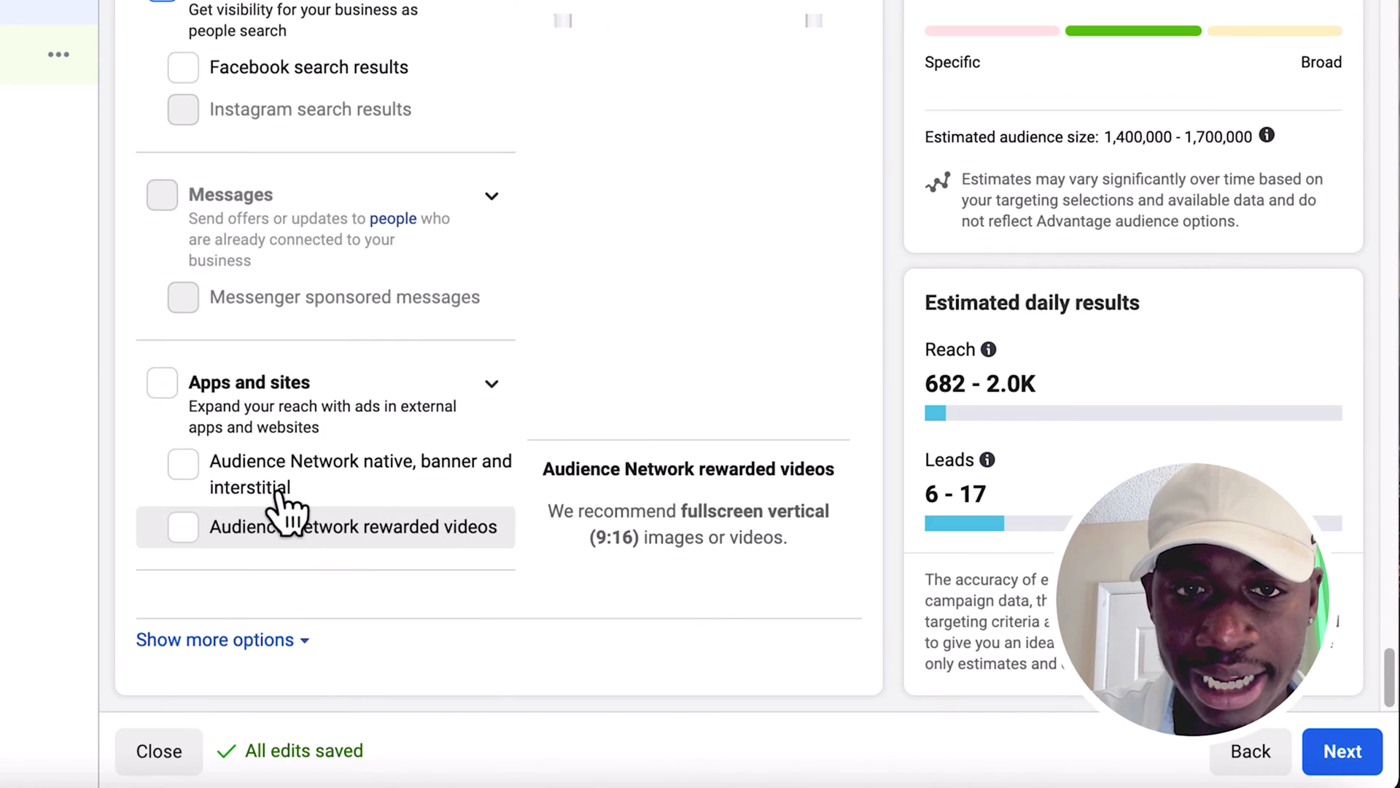
scroll(288, 485, "up", 1)
left_click(219, 668)
scroll(563, 585, "down", 9)
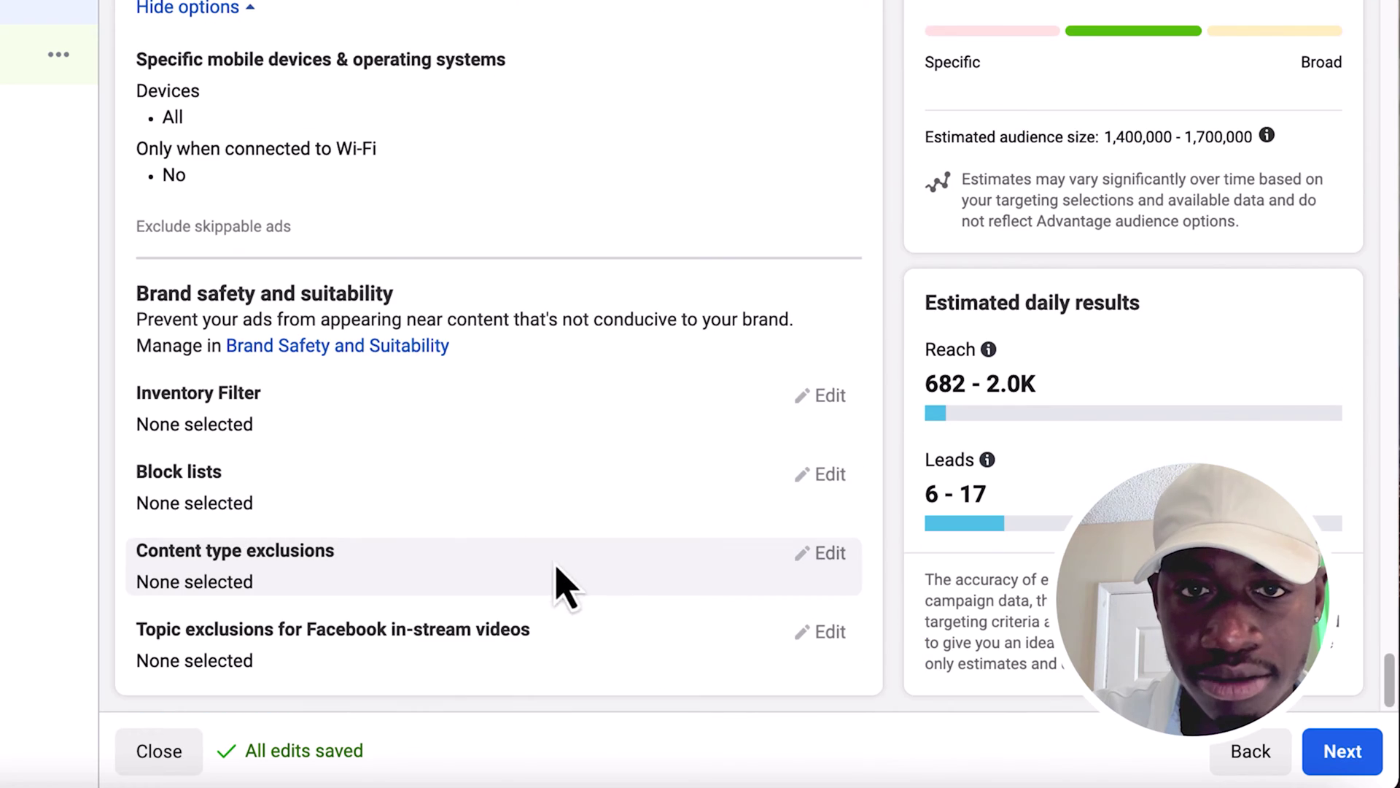
left_click(1342, 751)
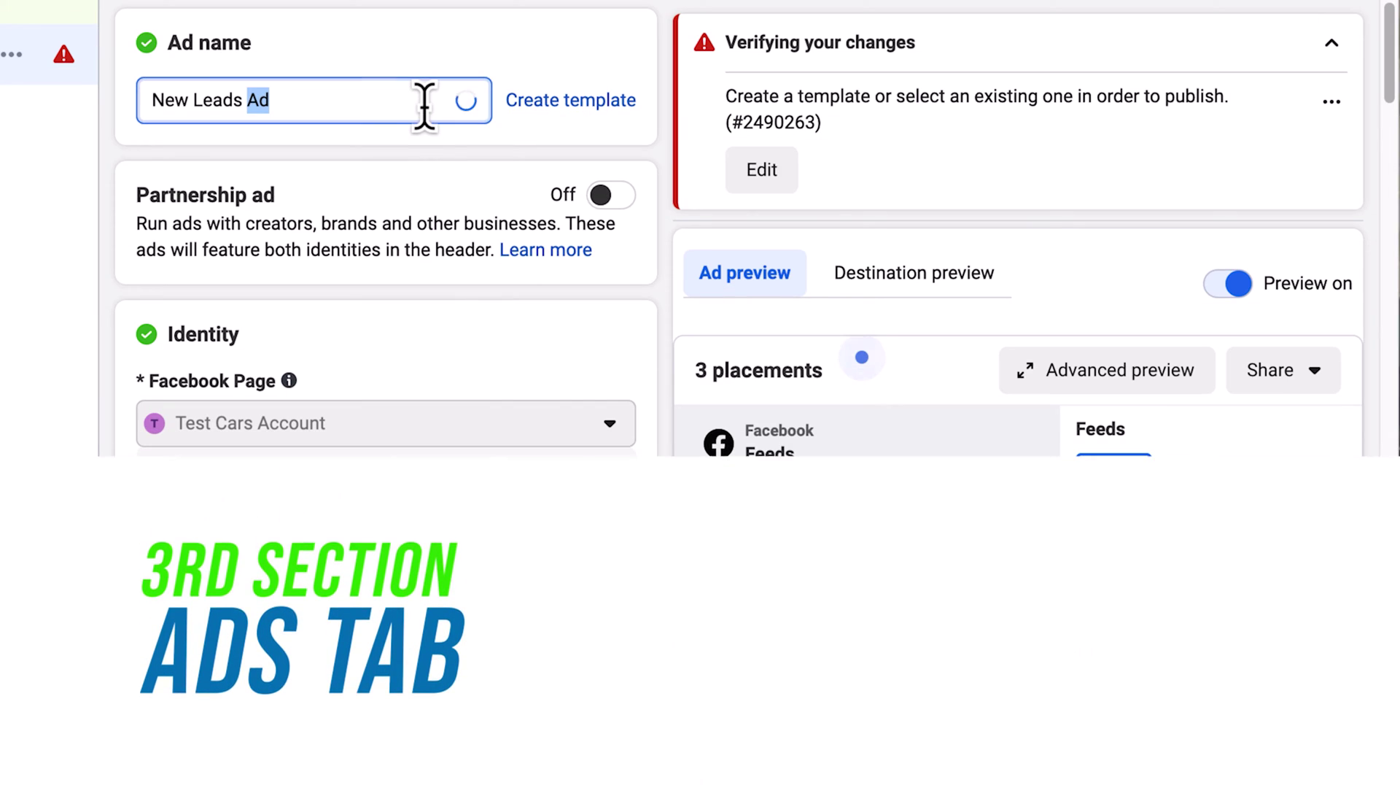
triple_click(425, 104)
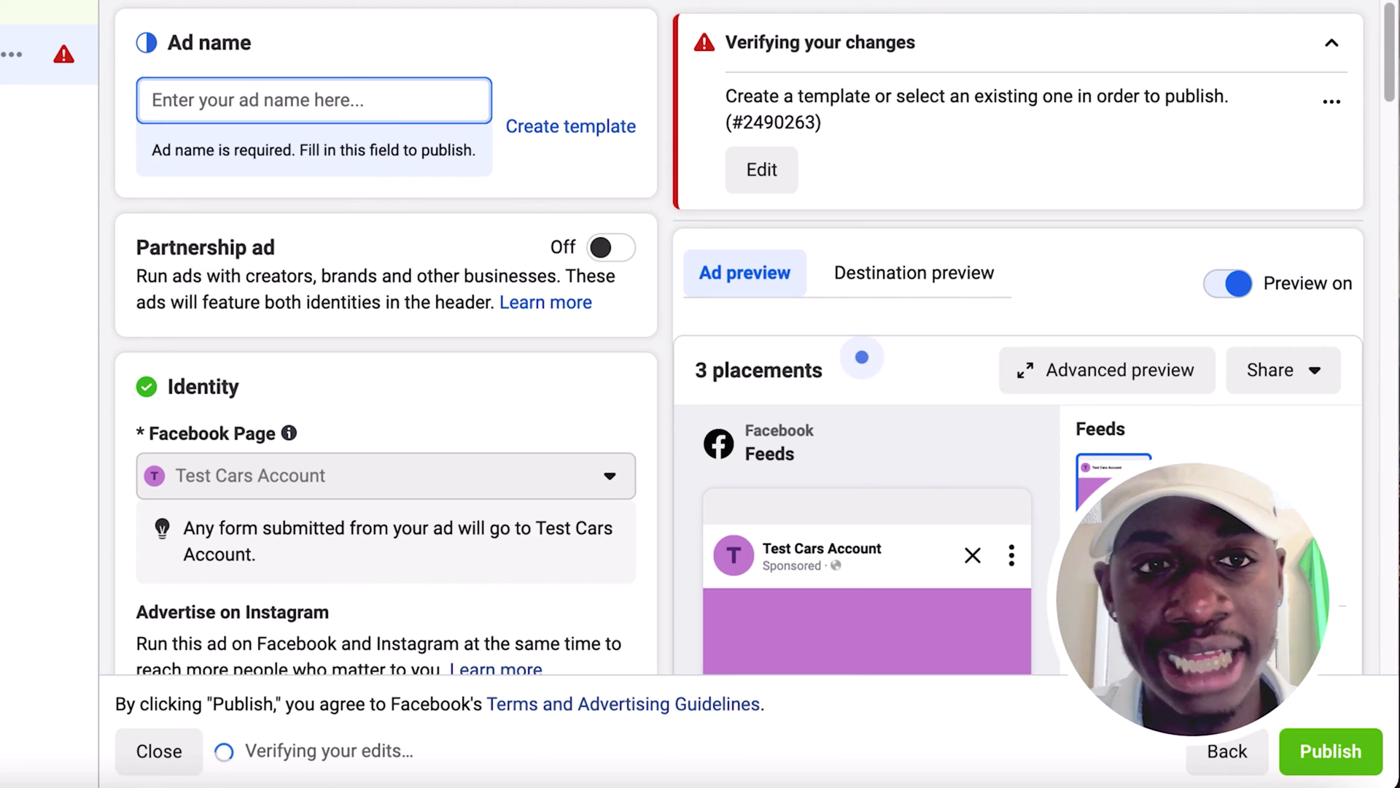
Step: Paste 'Paystub video' as the ad name and scroll down to the Media section
type("Paystub video")
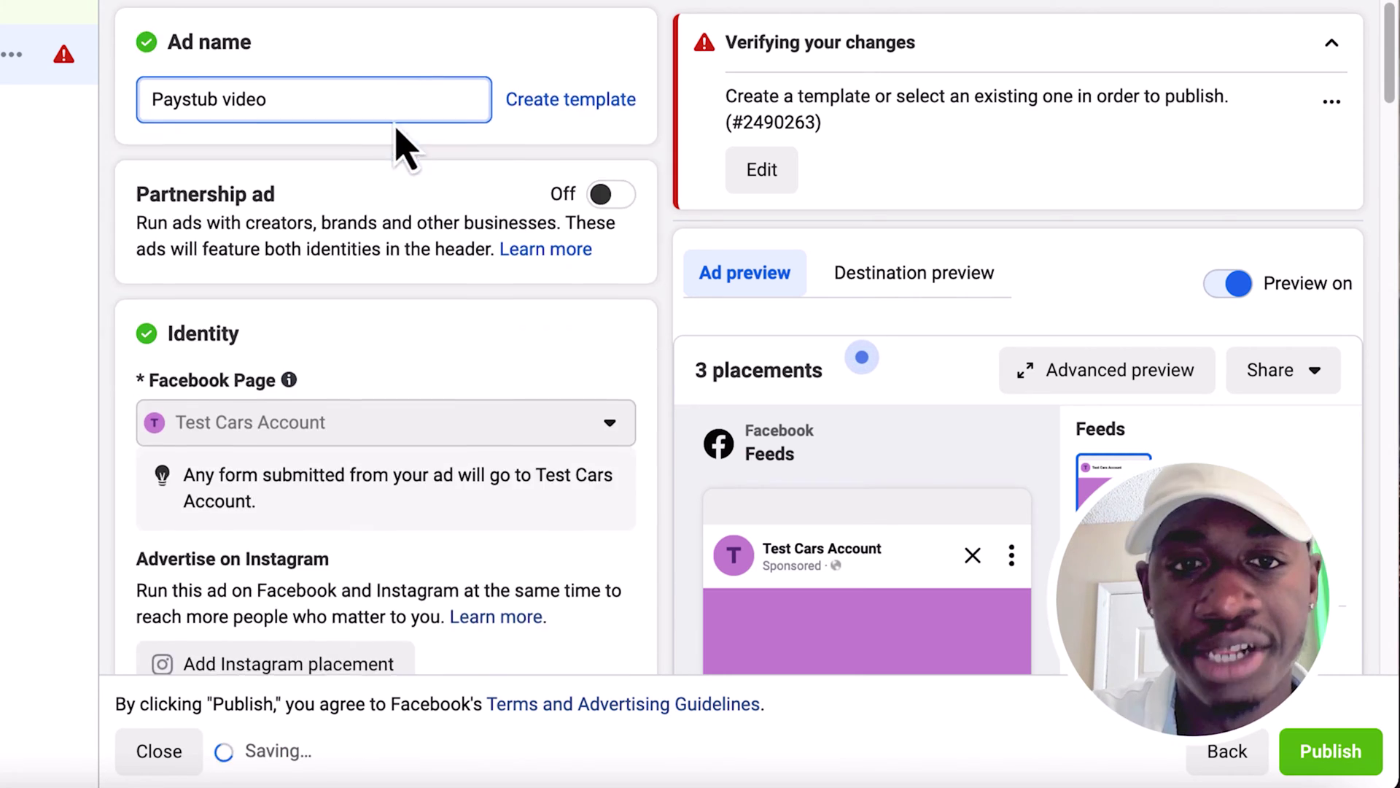
scroll(303, 431, "down", 4)
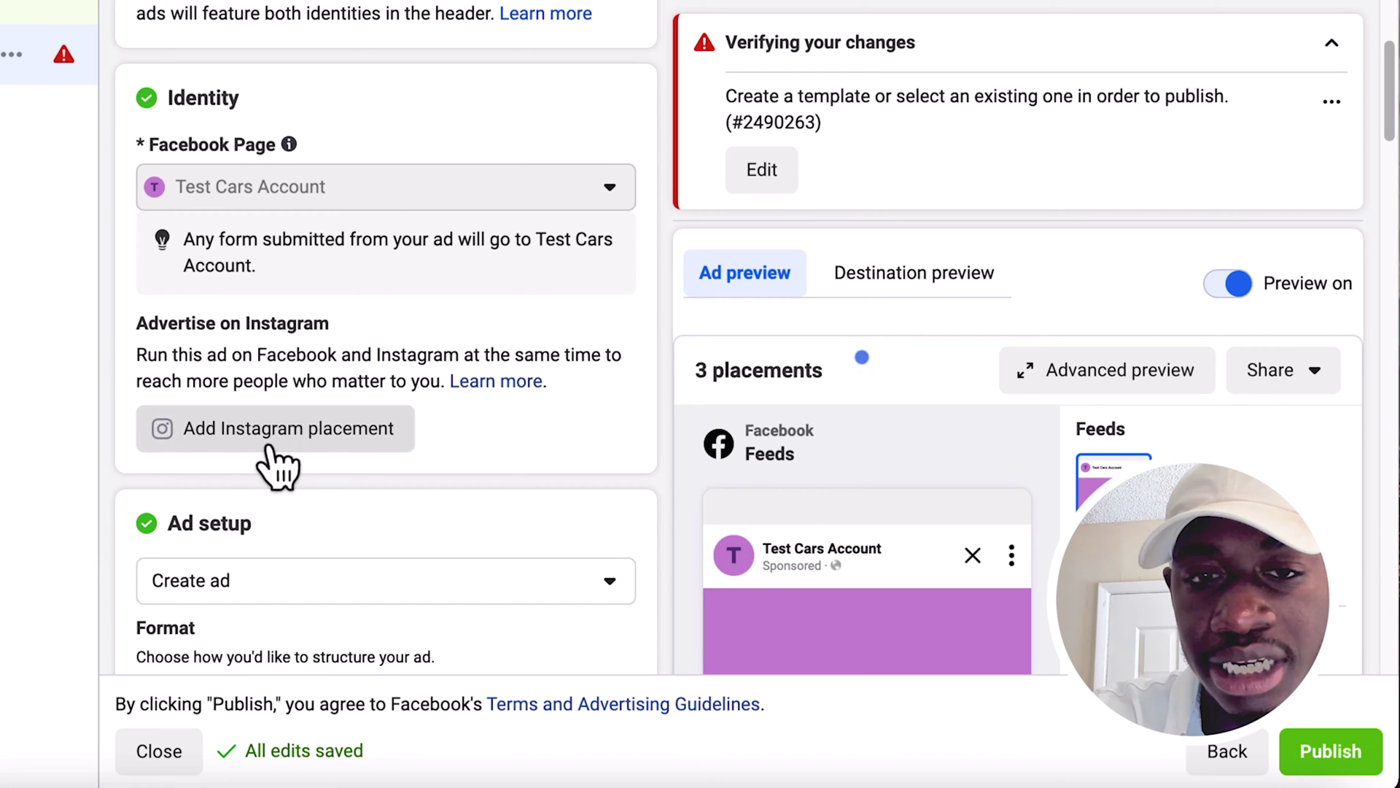
scroll(278, 474, "down", 4)
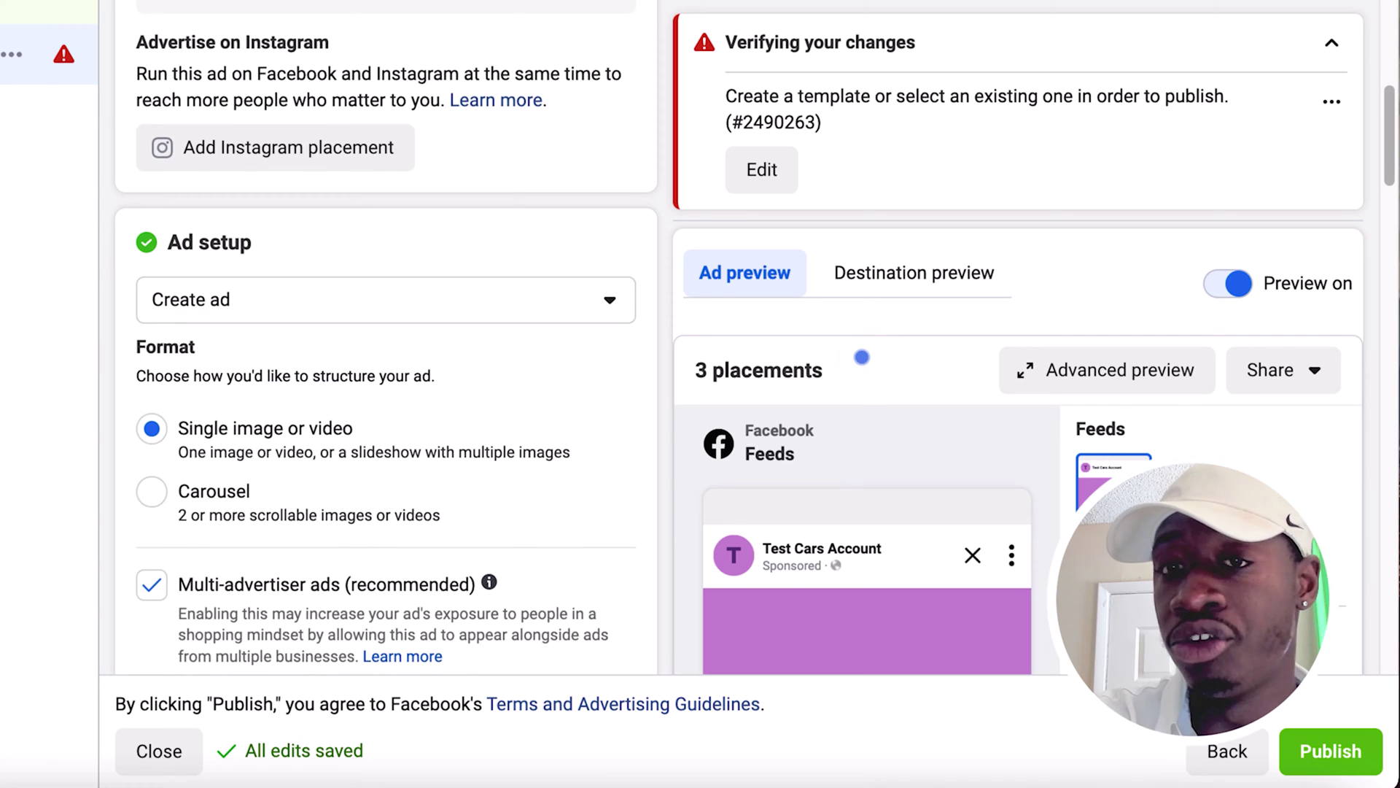
scroll(156, 202, "down", 3)
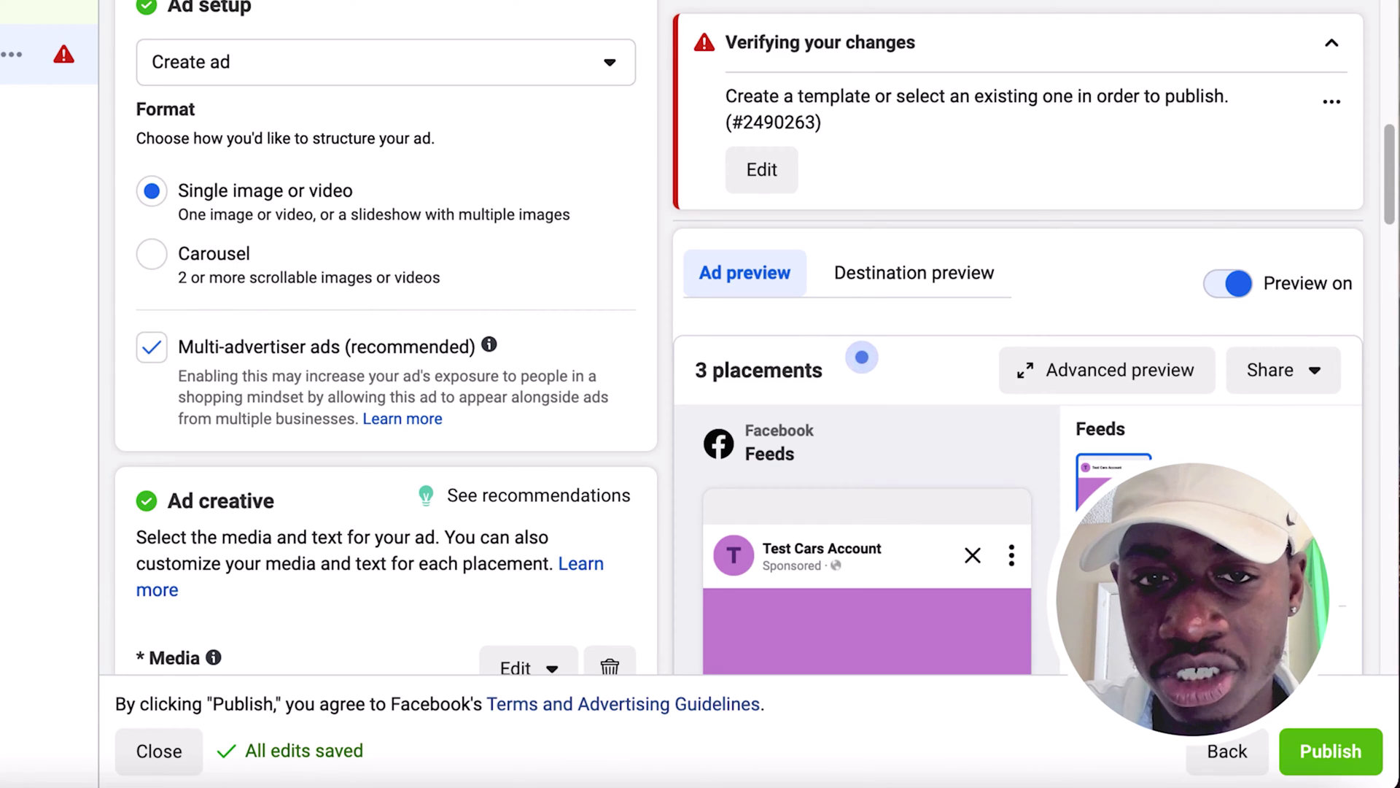
scroll(243, 243, "down", 3)
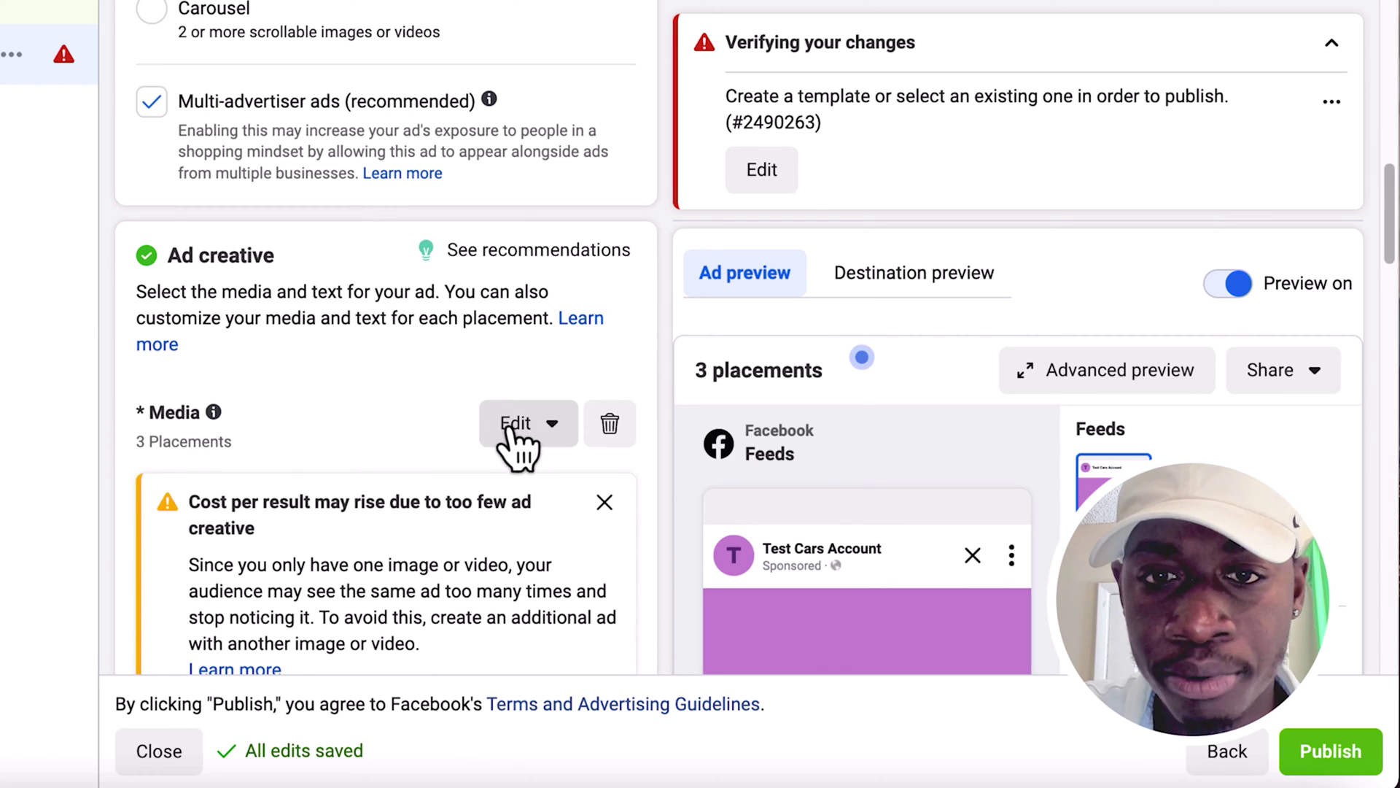
Step: Upload 'Promo ad paystubs and bank statements video' from Downloads as the ad video and preview it
left_click(263, 449)
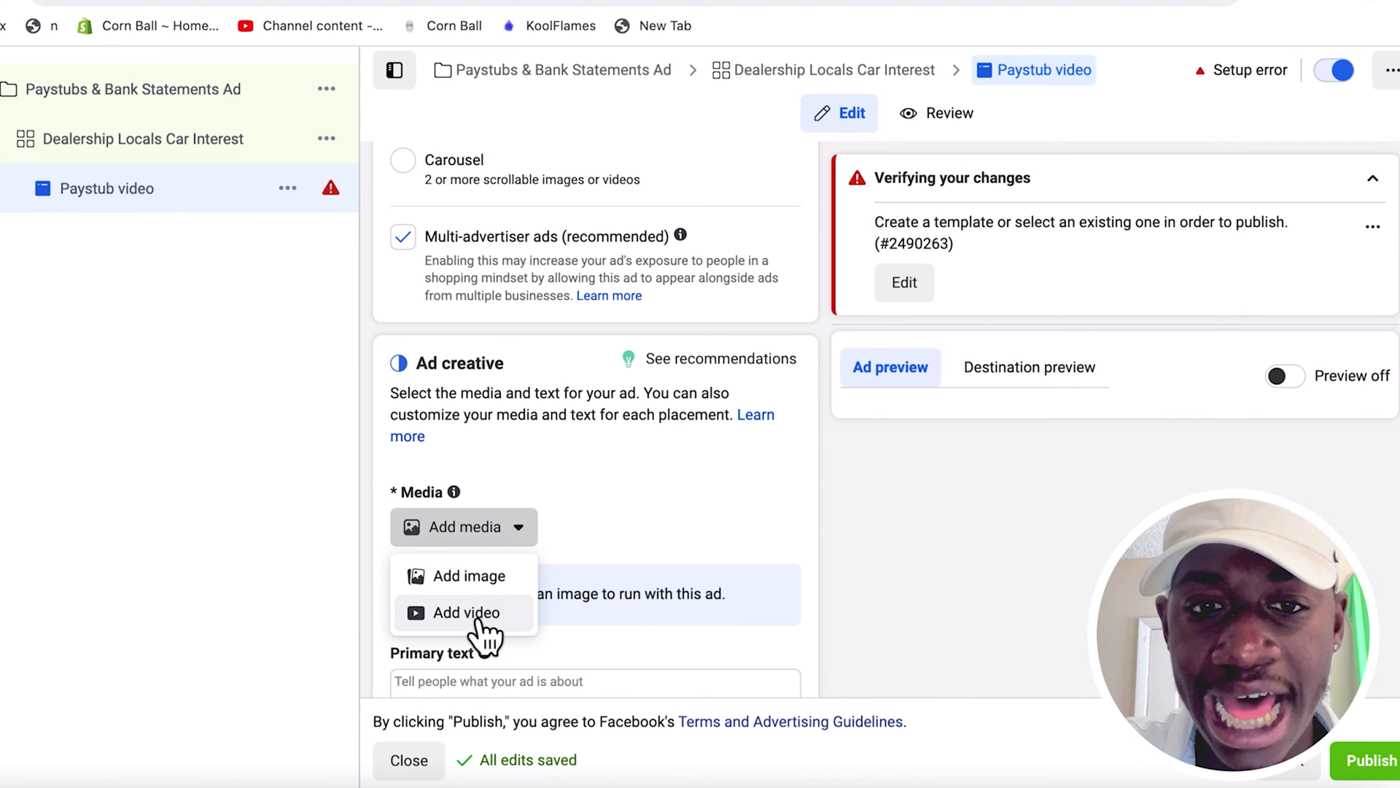
left_click(477, 616)
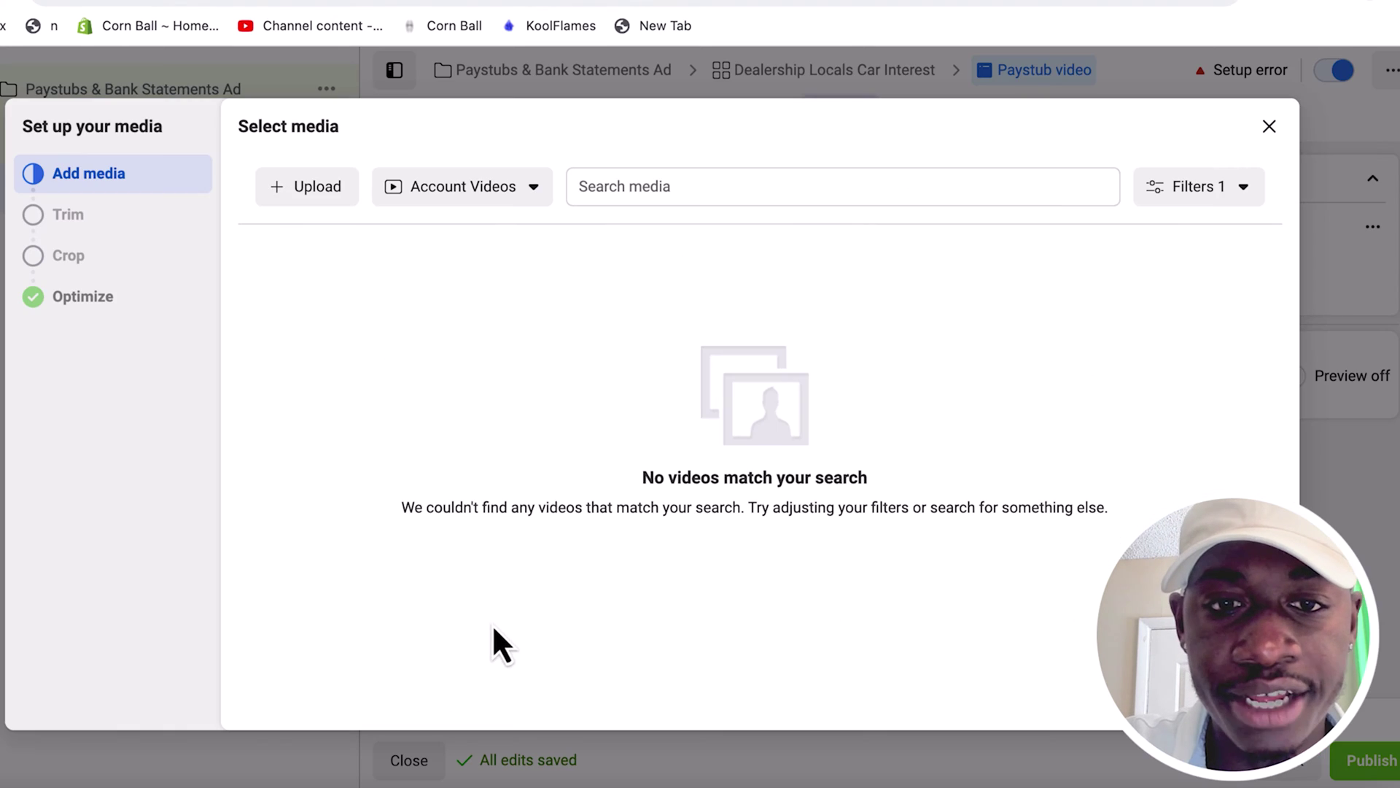
left_click(321, 191)
scroll(531, 321, "down", 10)
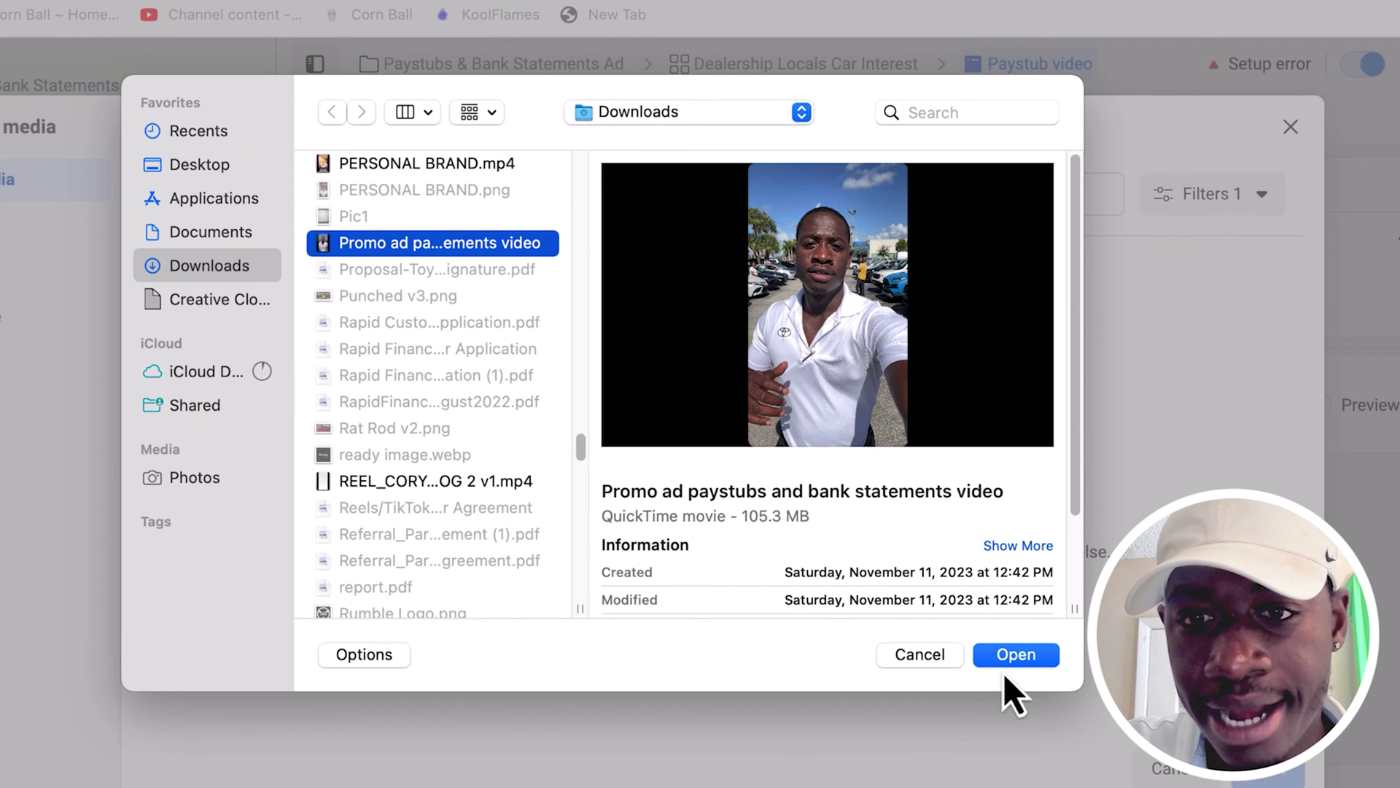
left_click(1006, 664)
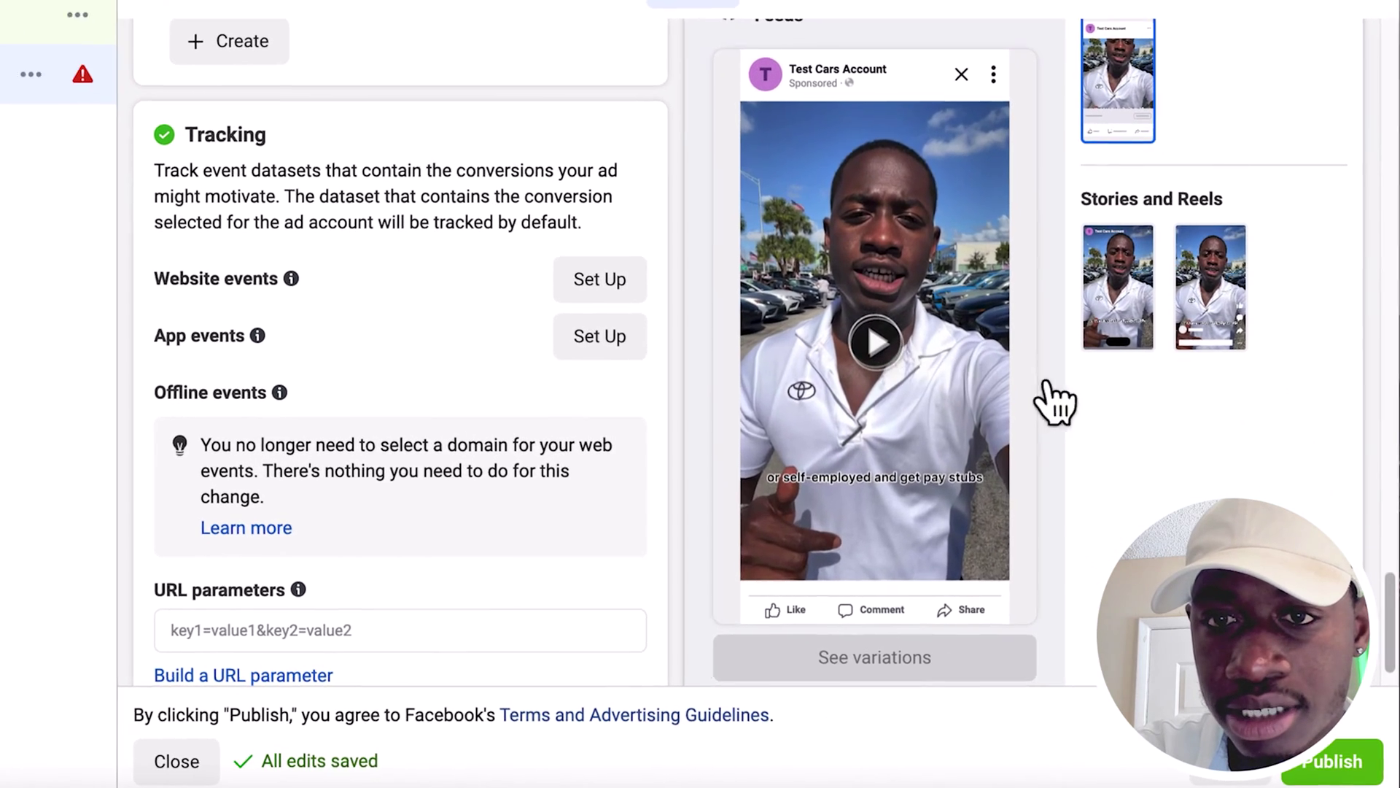
left_click(1009, 445)
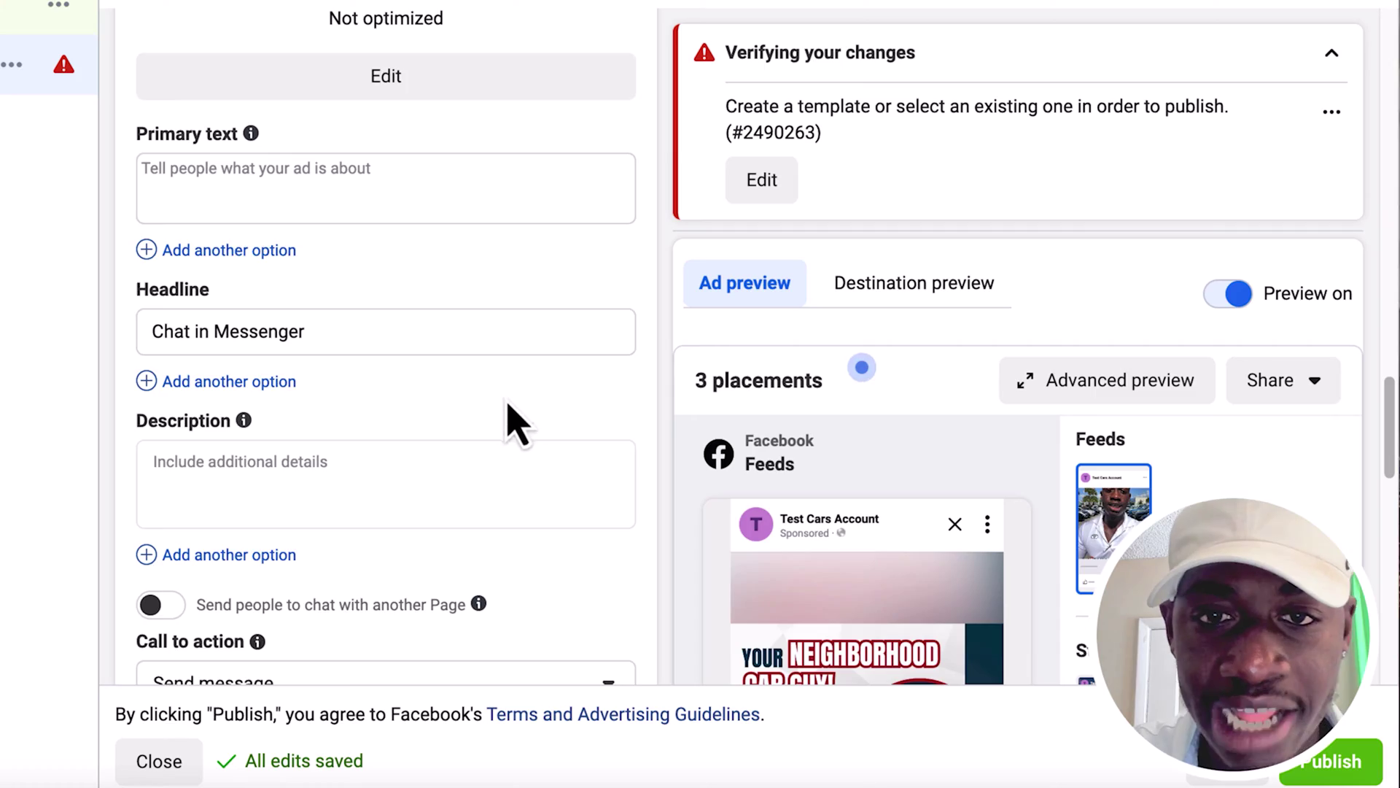
Step: Copy the Instagram post caption from 'Currently employed' through the address line into Primary text
scroll(481, 360, "up", 3)
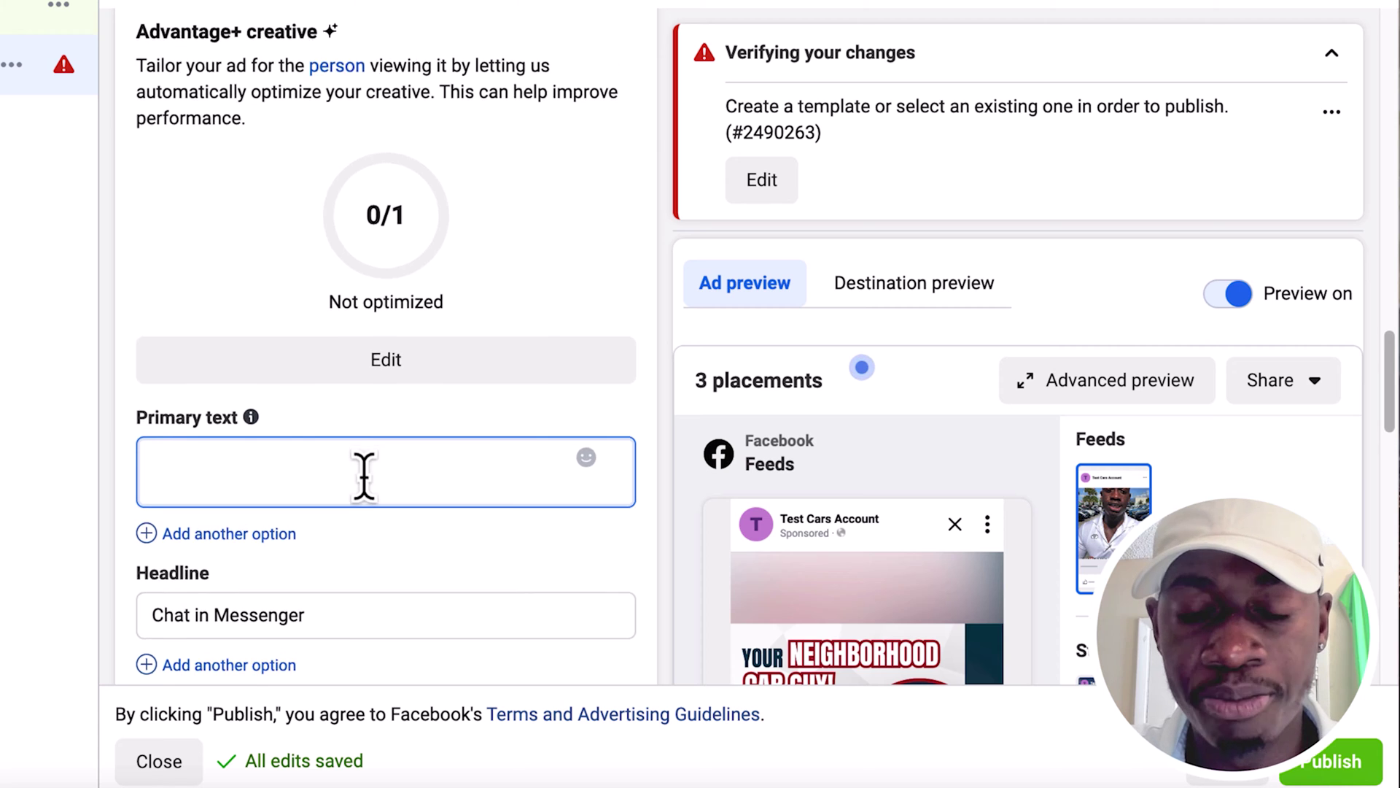
scroll(363, 475, "down", 3)
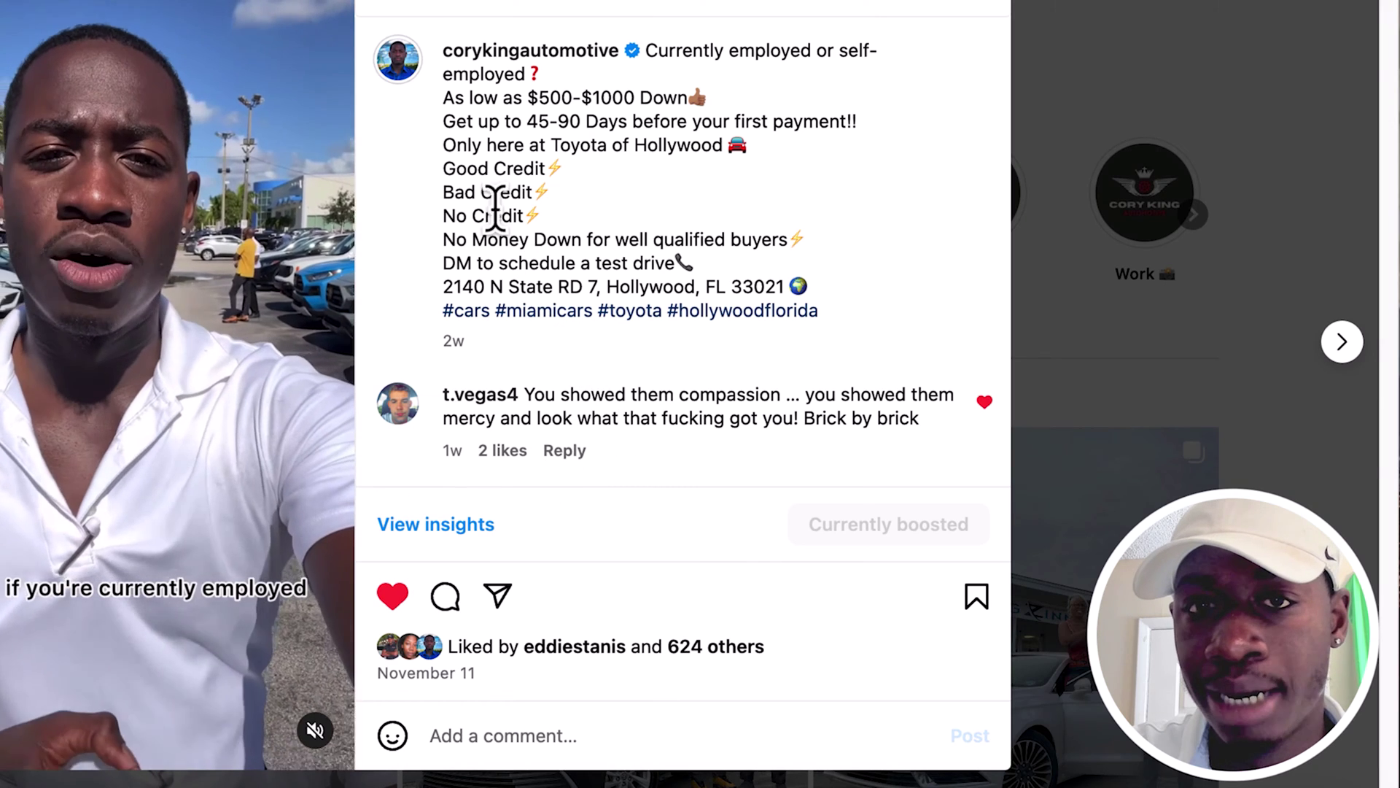
left_click_drag(647, 45, 536, 182)
left_click_drag(204, 307, 825, 307)
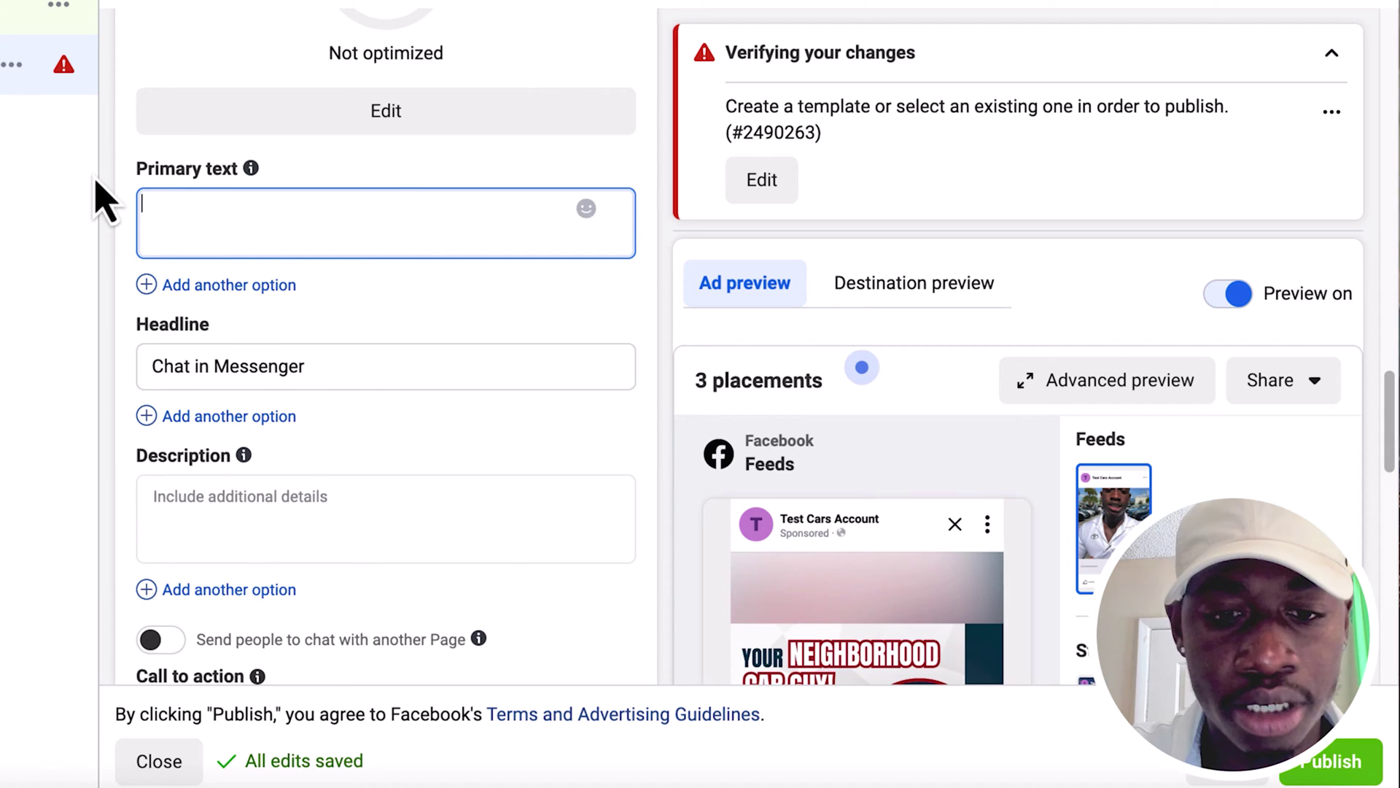
type("Currently employed or self-employed❓ As low as $500-$1000 Down👍🏾 Get up to 45-90 Days before your first payment!! Only here at Toyota of Hollywood 🚘 Good Credit⚡ Bad Credit⚡ No Credit⚡ No Money Down for well qualified buyers⚡ DM to schedule a test drive📞 2140 N State RD 7, Hollywood, FL 33021 🌍")
Step: Replace the 'Chat in Messenger' headline with 'Neighborhood Car Guy'
scroll(896, 613, "down", 4)
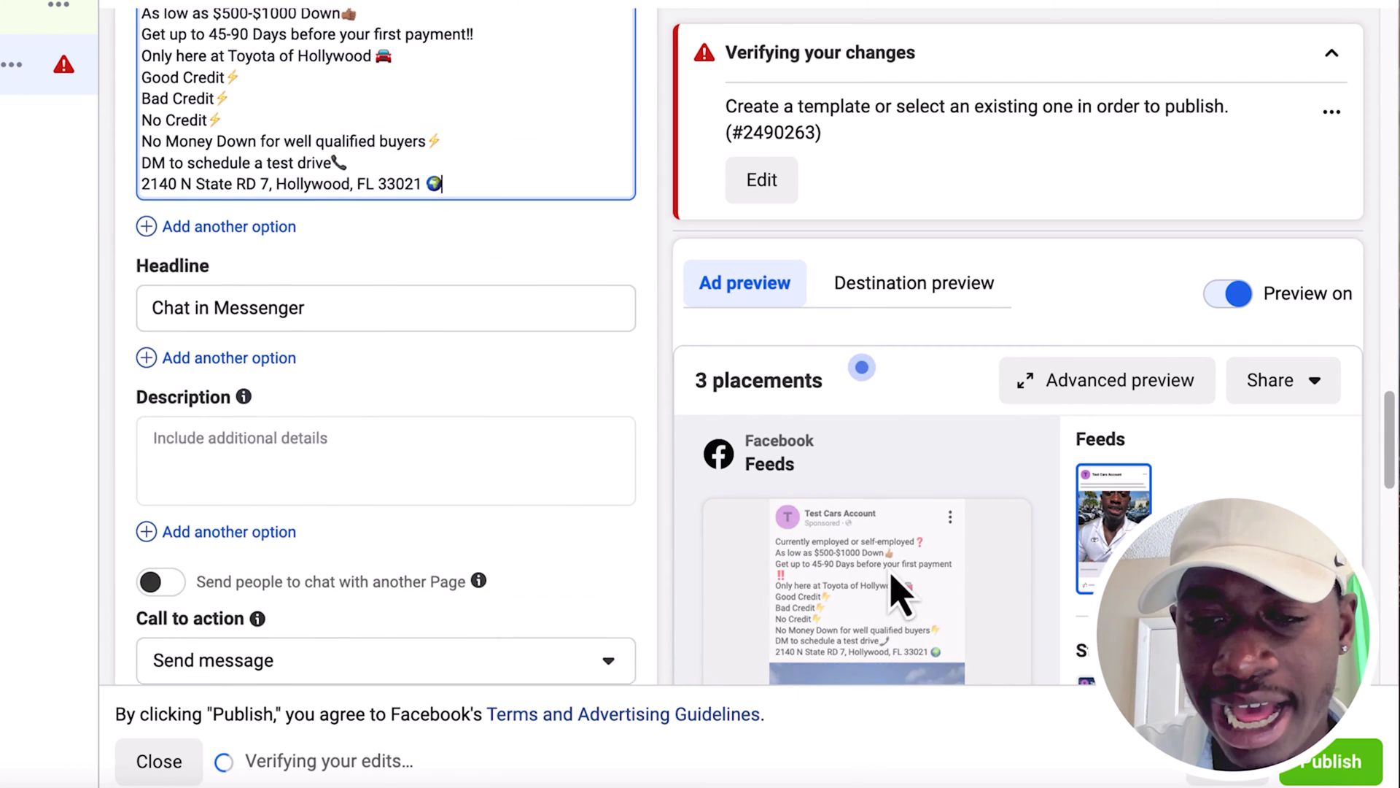
scroll(938, 593, "down", 10)
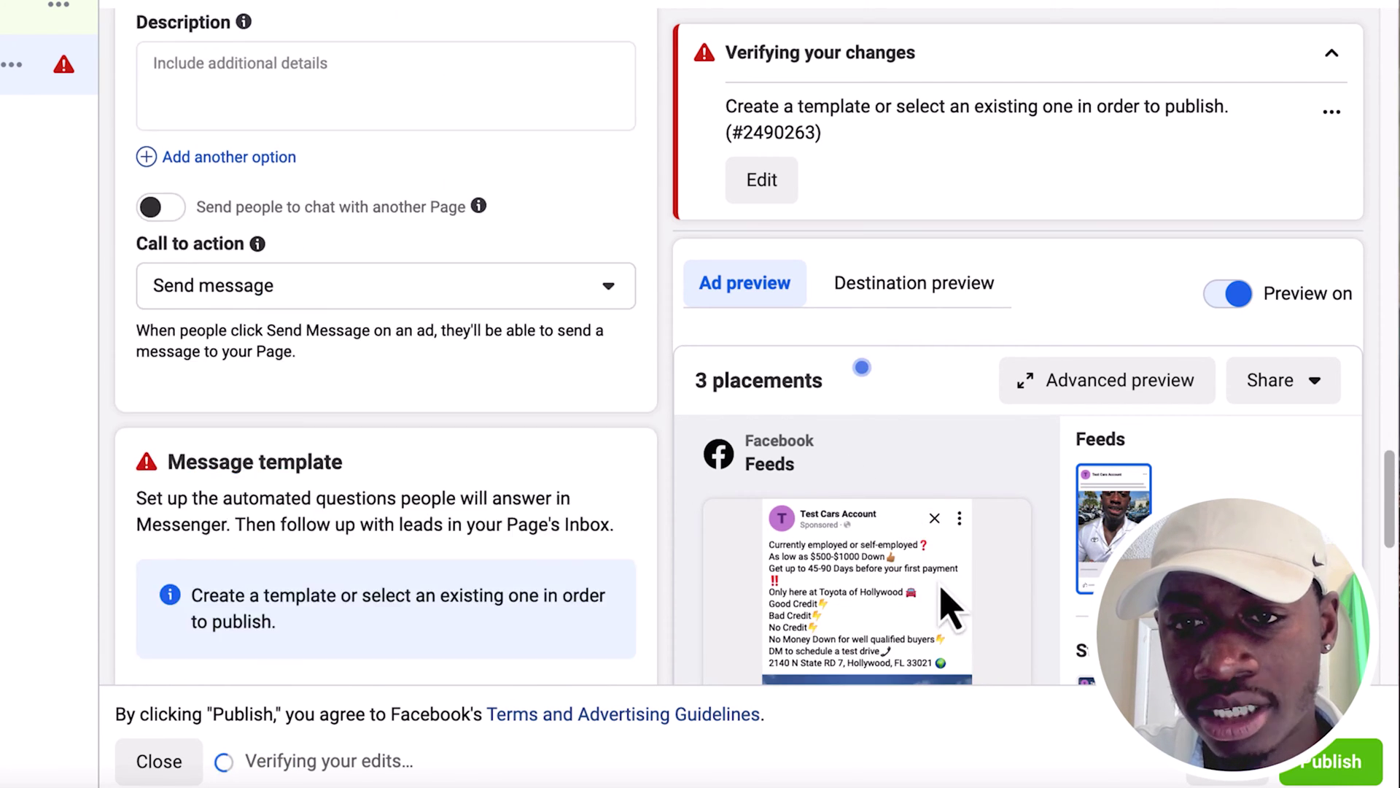
scroll(907, 335, "up", 11)
triple_click(353, 343)
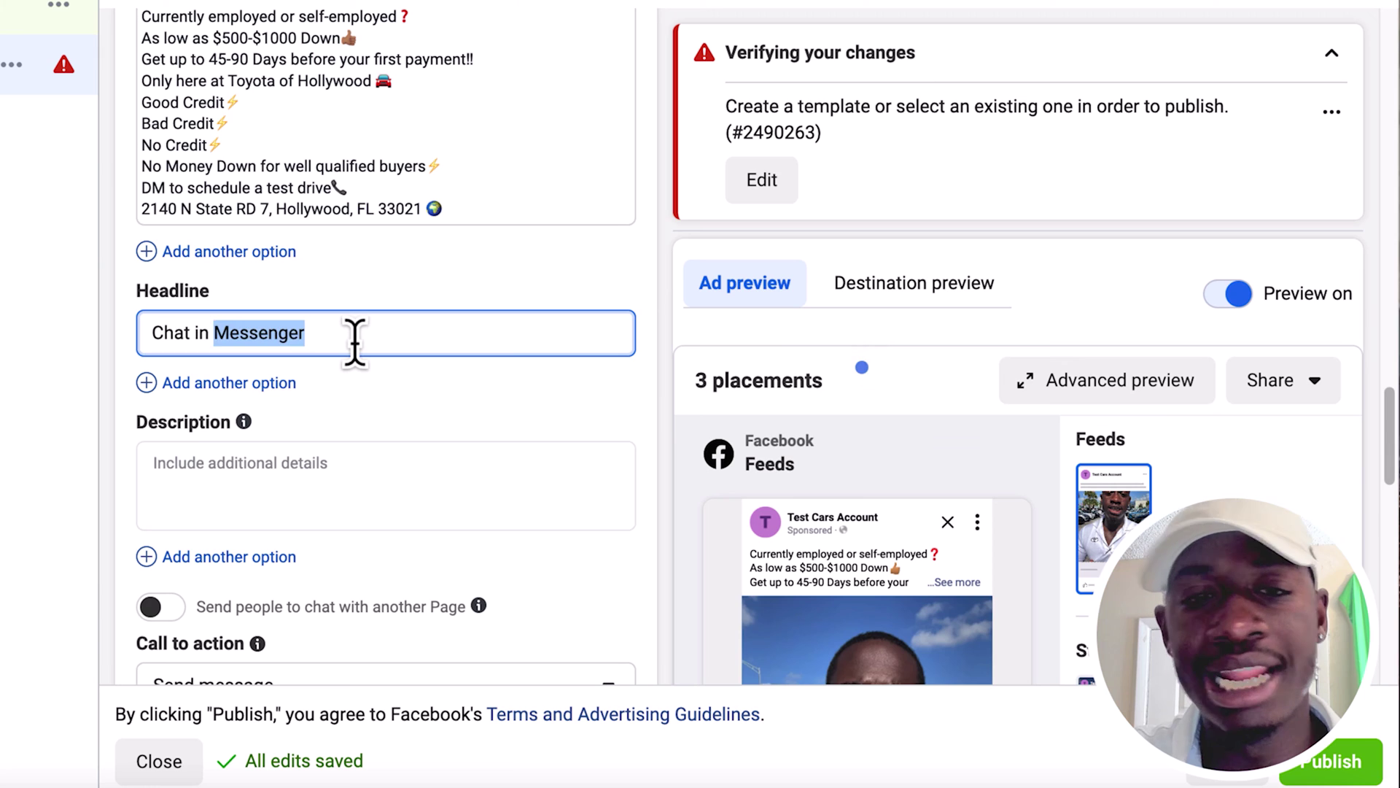
type("Neighborhood Car Guy")
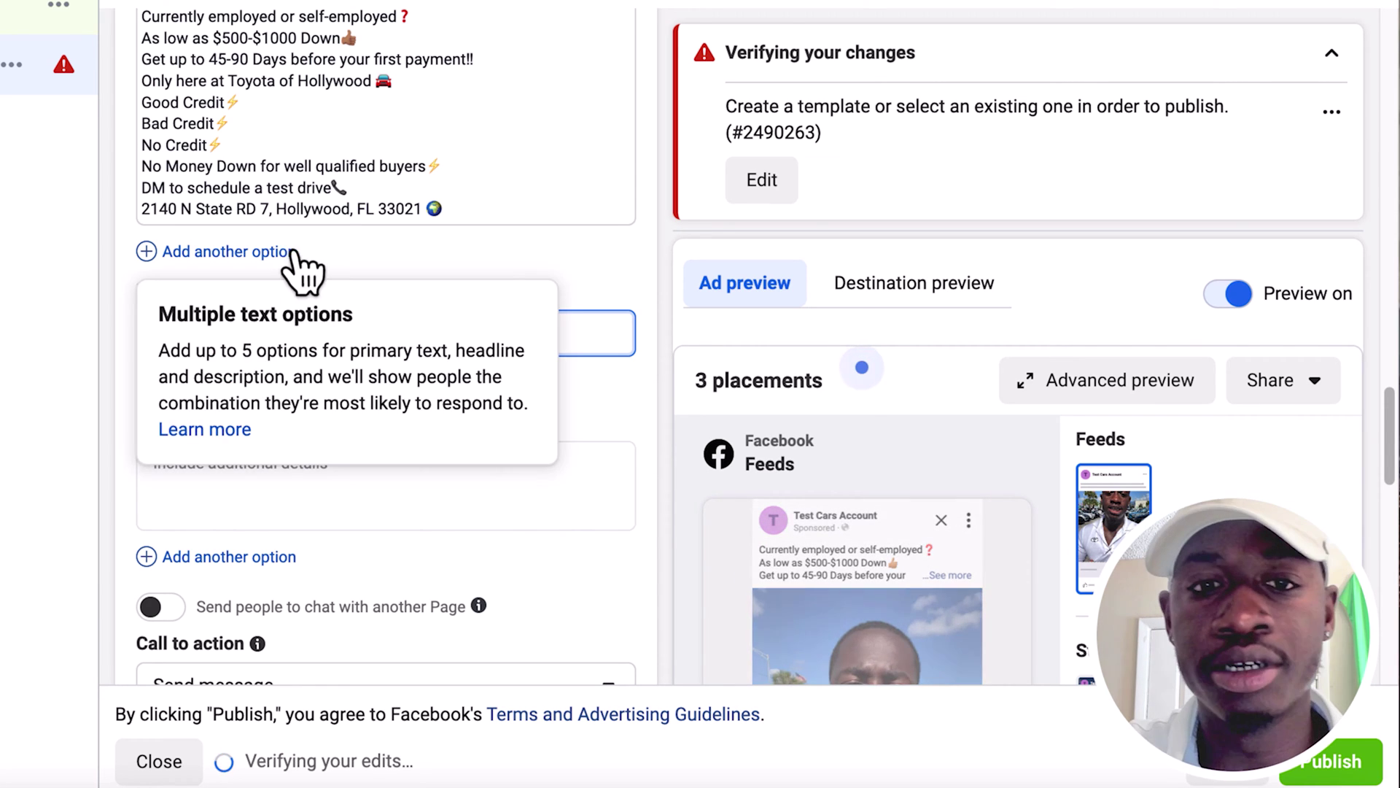
Step: Enter 'Get Approved Today!' as the ad description
scroll(525, 547, "down", 1)
scroll(525, 547, "down", 3)
left_click(441, 175)
type("Get")
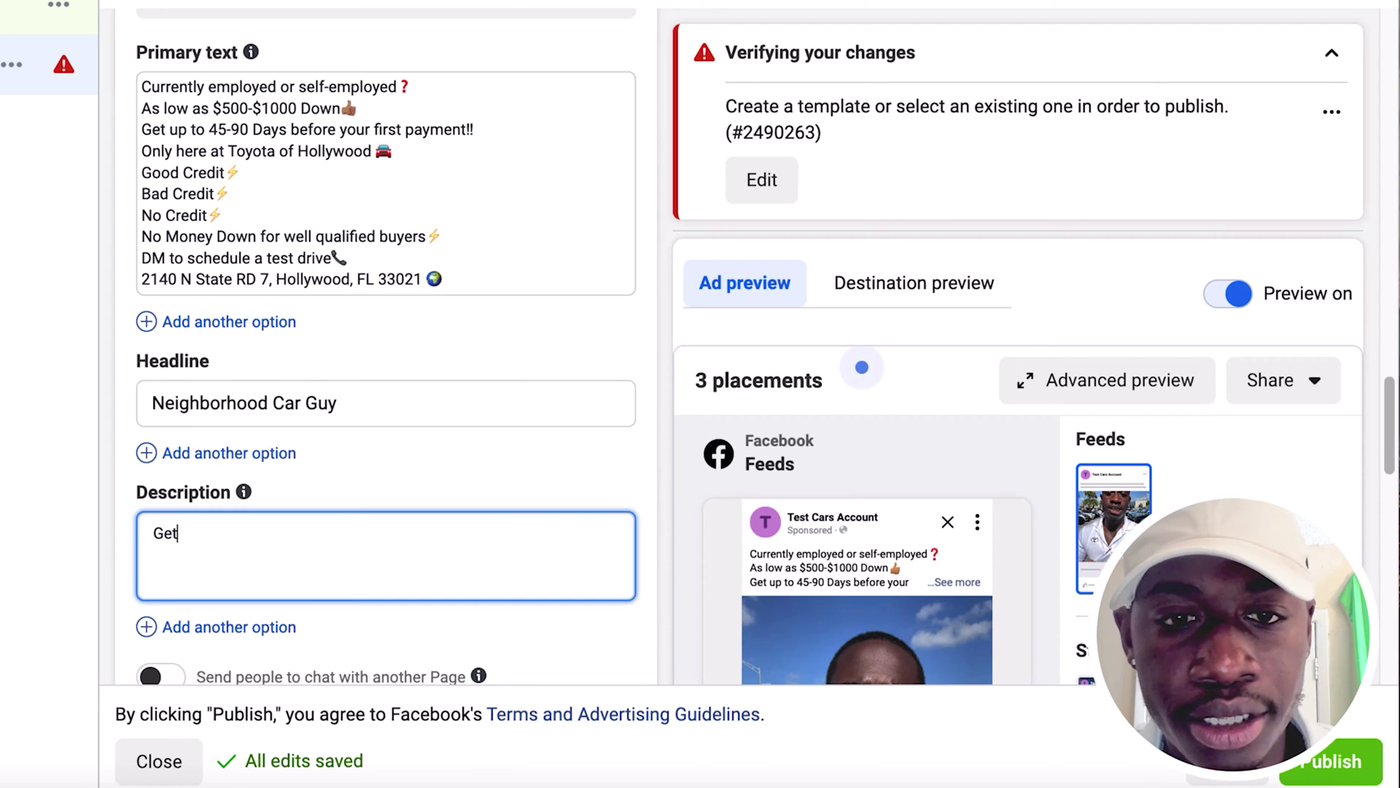
type(" Approved Toda")
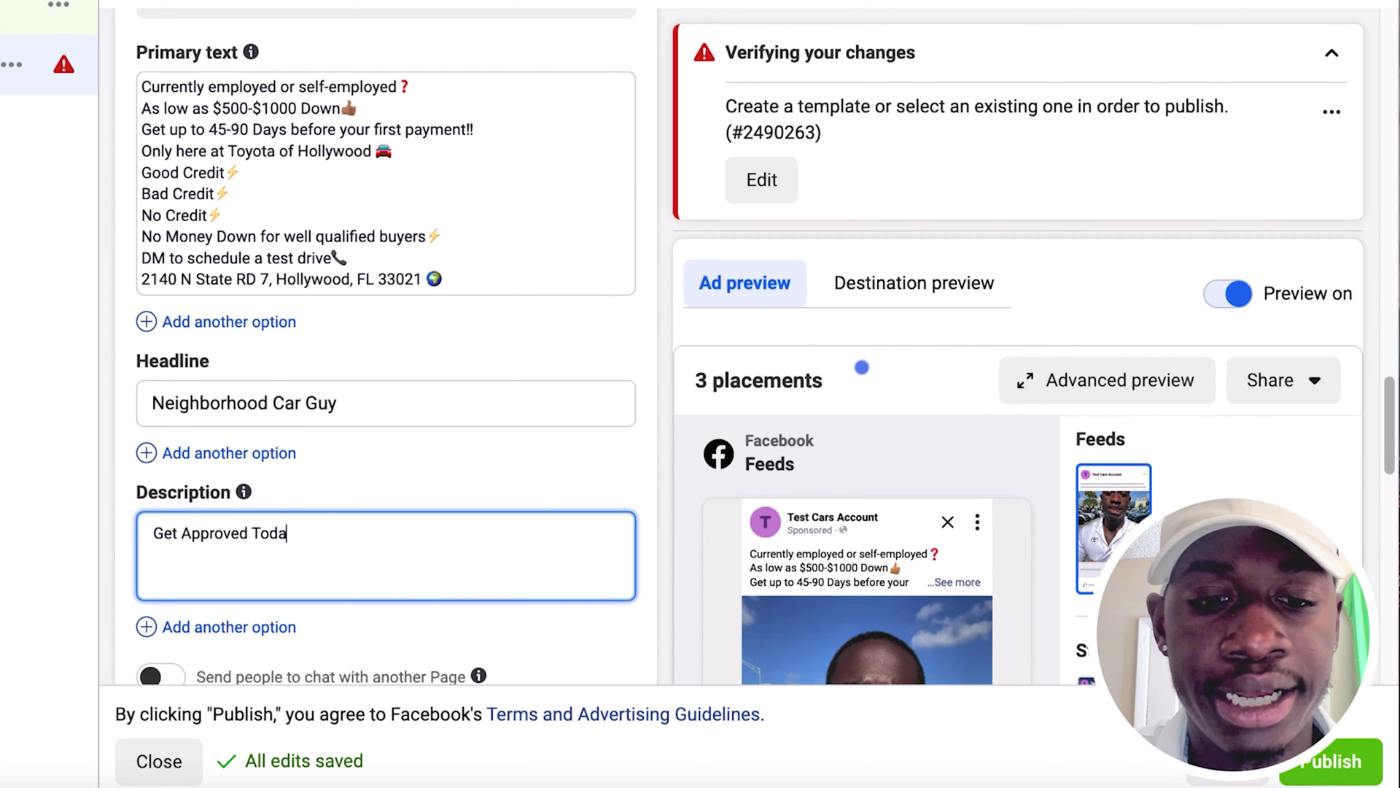
type("y!")
Step: Dismiss the multiple text options tip and keep Send message as the call to action
scroll(422, 313, "up", 5)
scroll(338, 547, "down", 7)
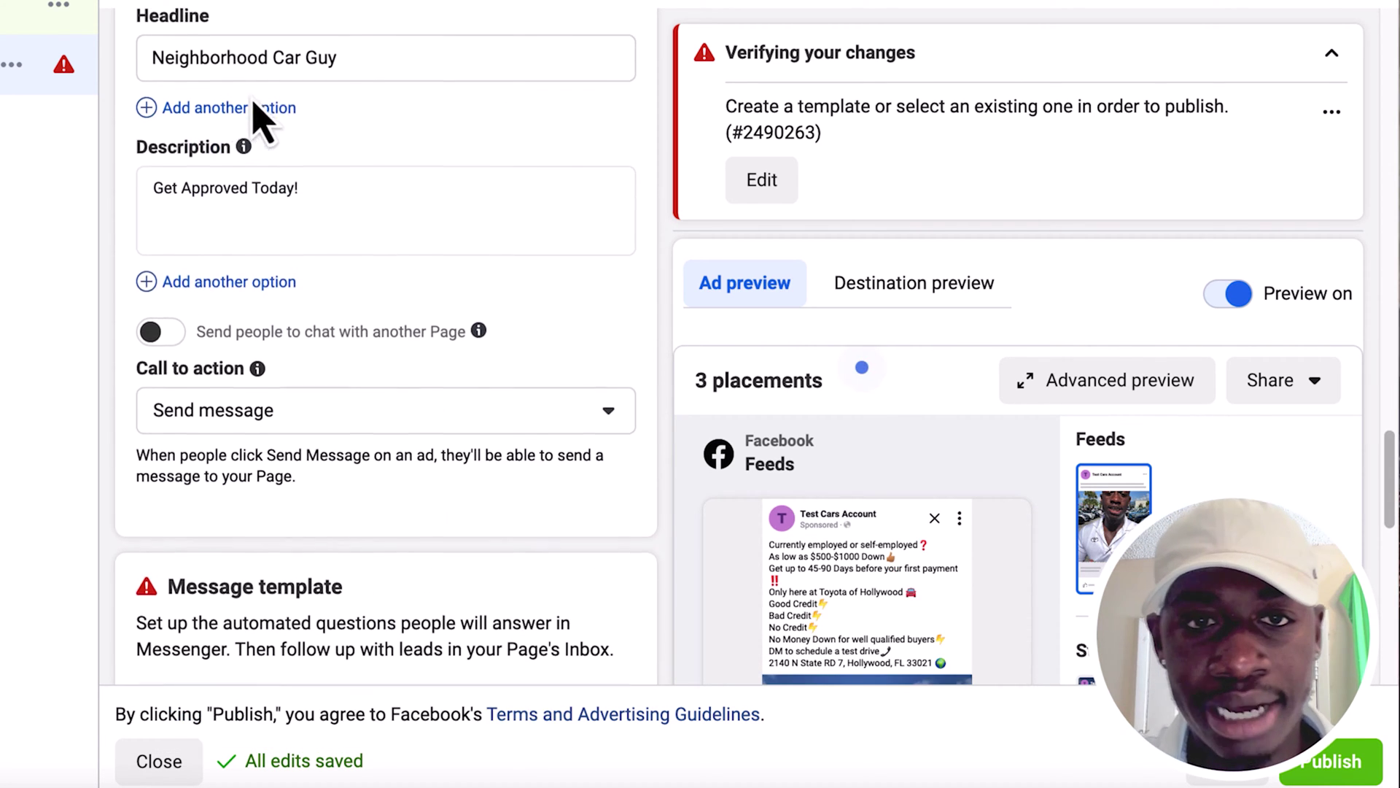
scroll(438, 156, "down", 1)
scroll(314, 324, "up", 3)
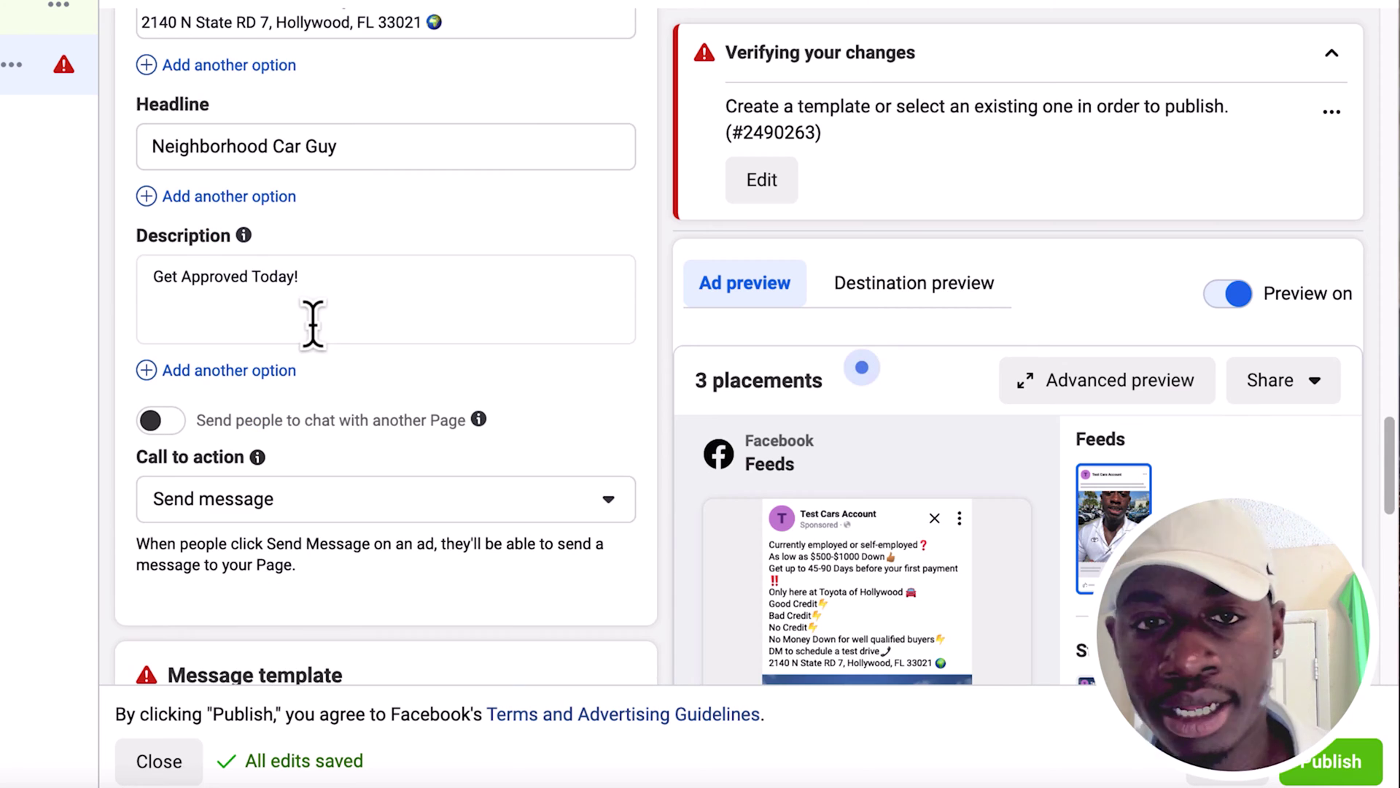
left_click(332, 285)
scroll(291, 400, "down", 2)
left_click(750, 303)
left_click(390, 365)
left_click(377, 370)
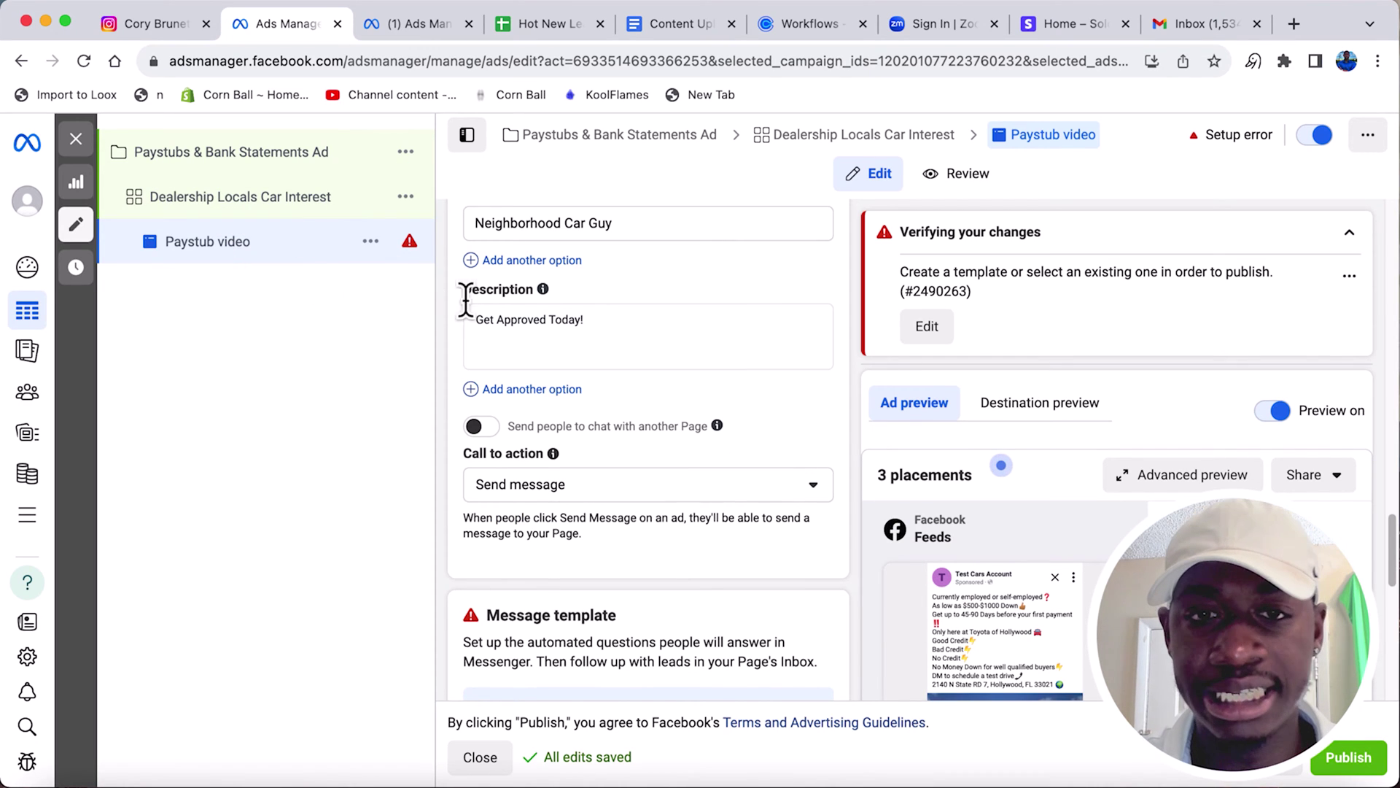
scroll(466, 313, "down", 3)
scroll(599, 401, "down", 4)
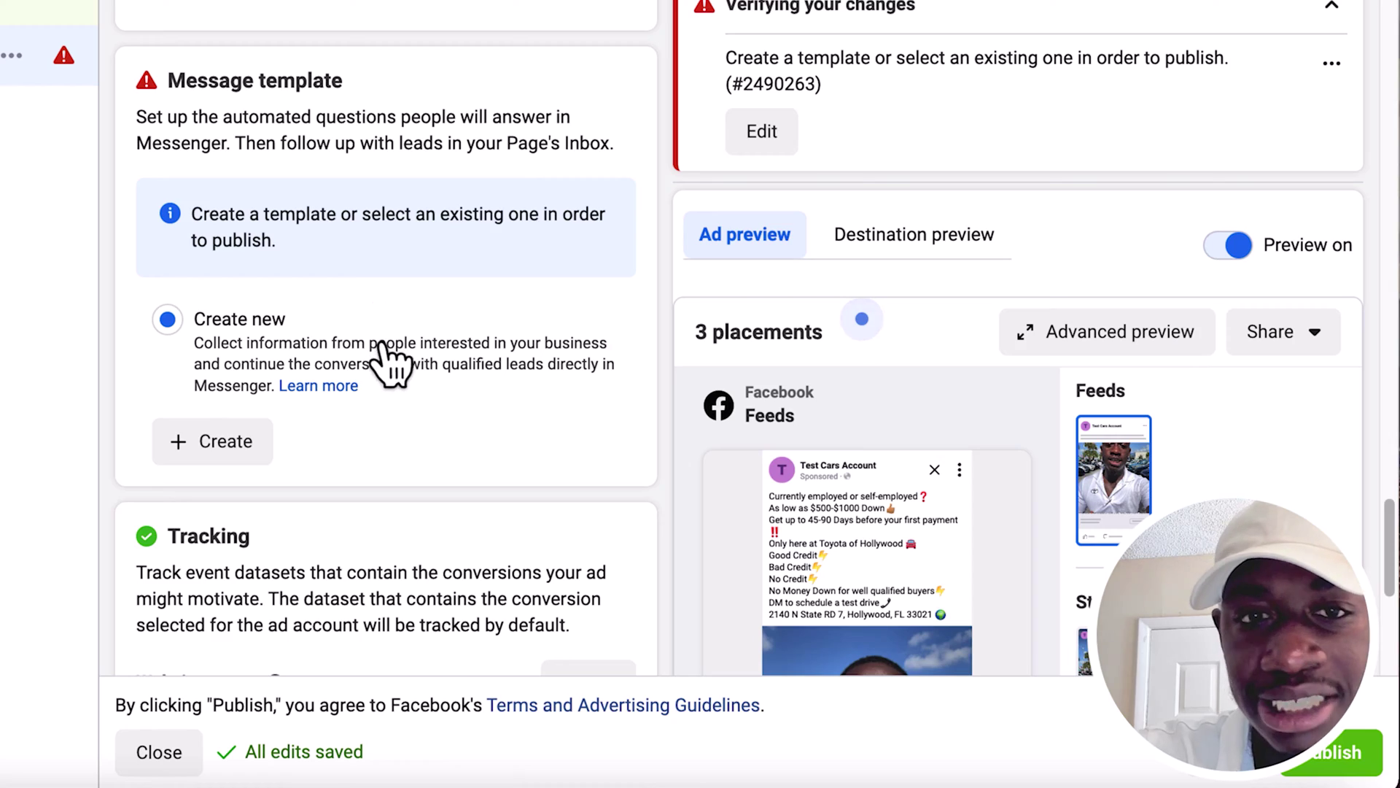
left_click(219, 447)
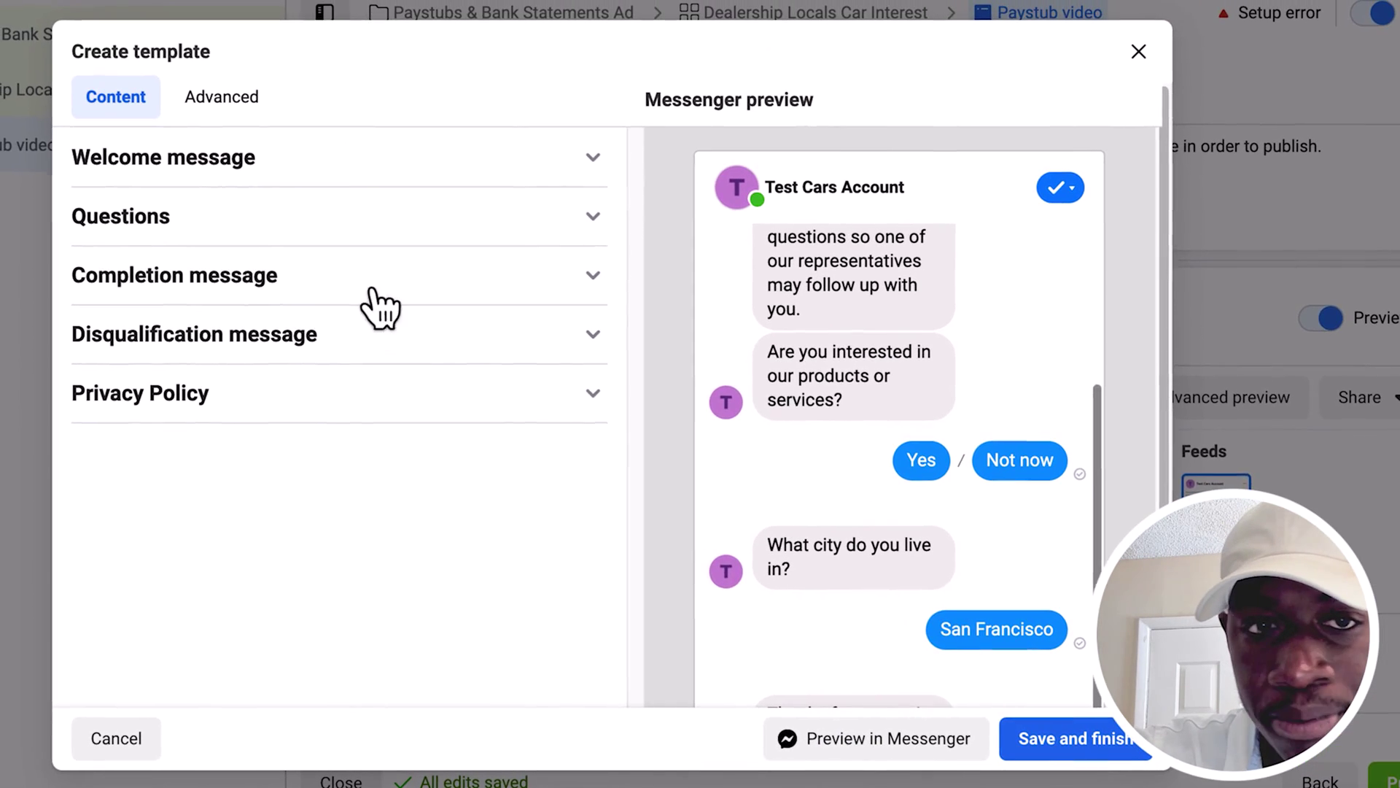
left_click(257, 182)
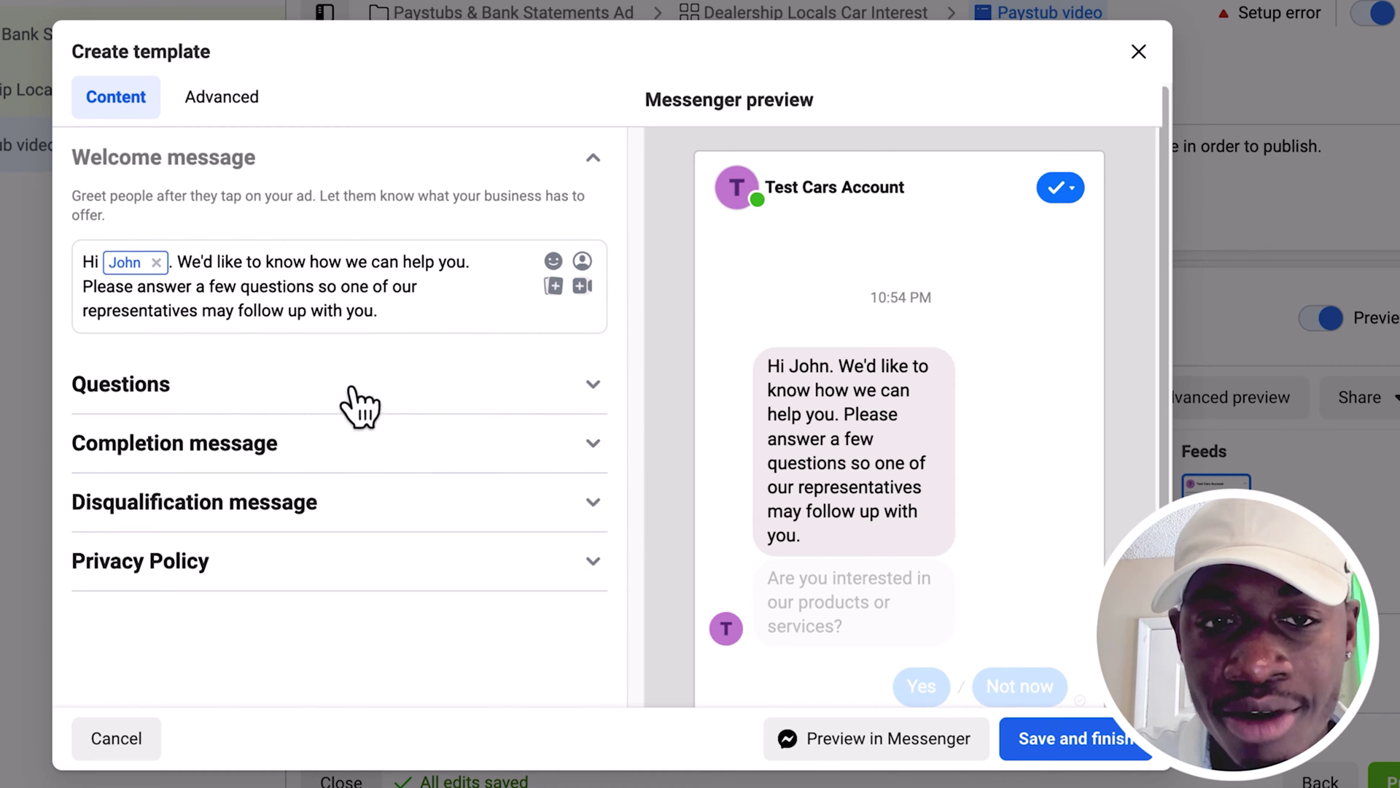
left_click(1139, 51)
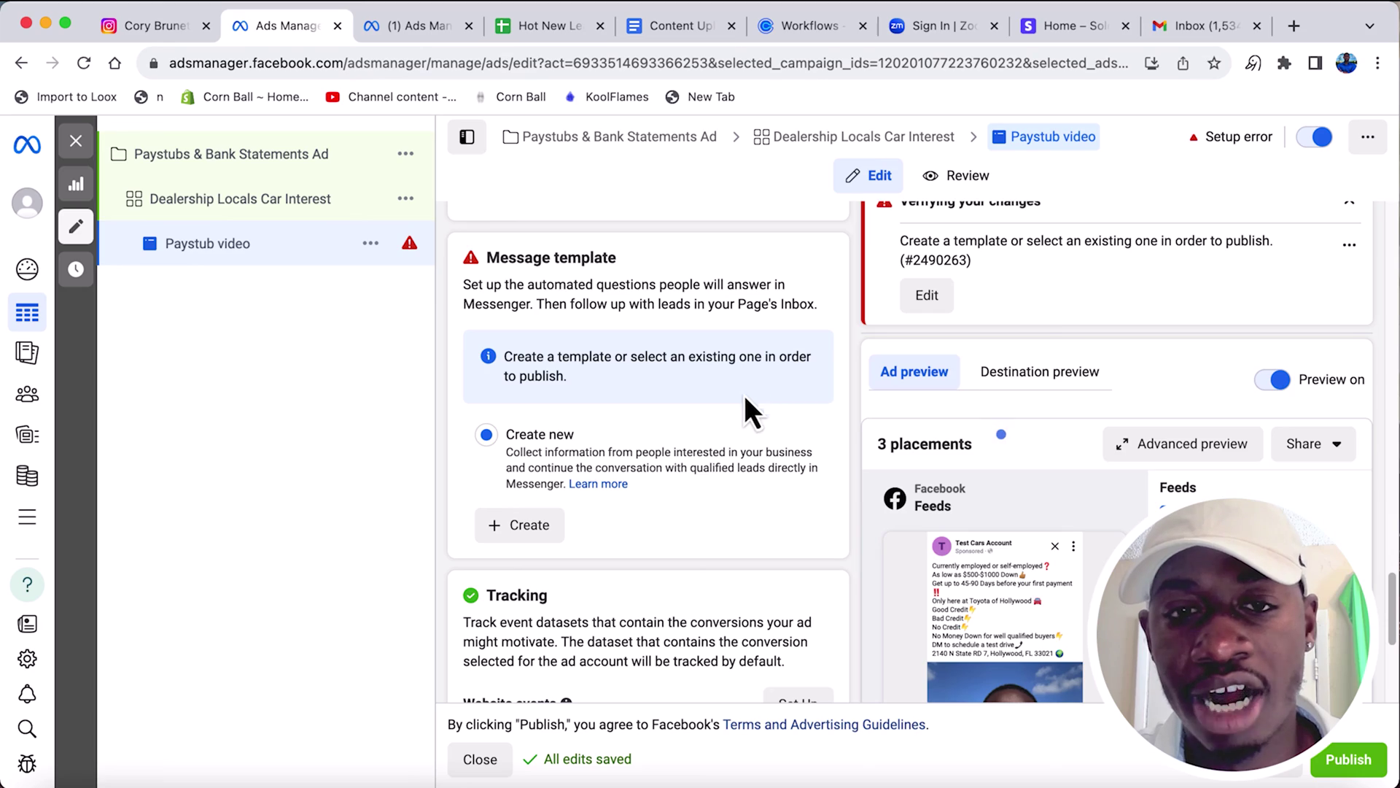
scroll(747, 391, "down", 1)
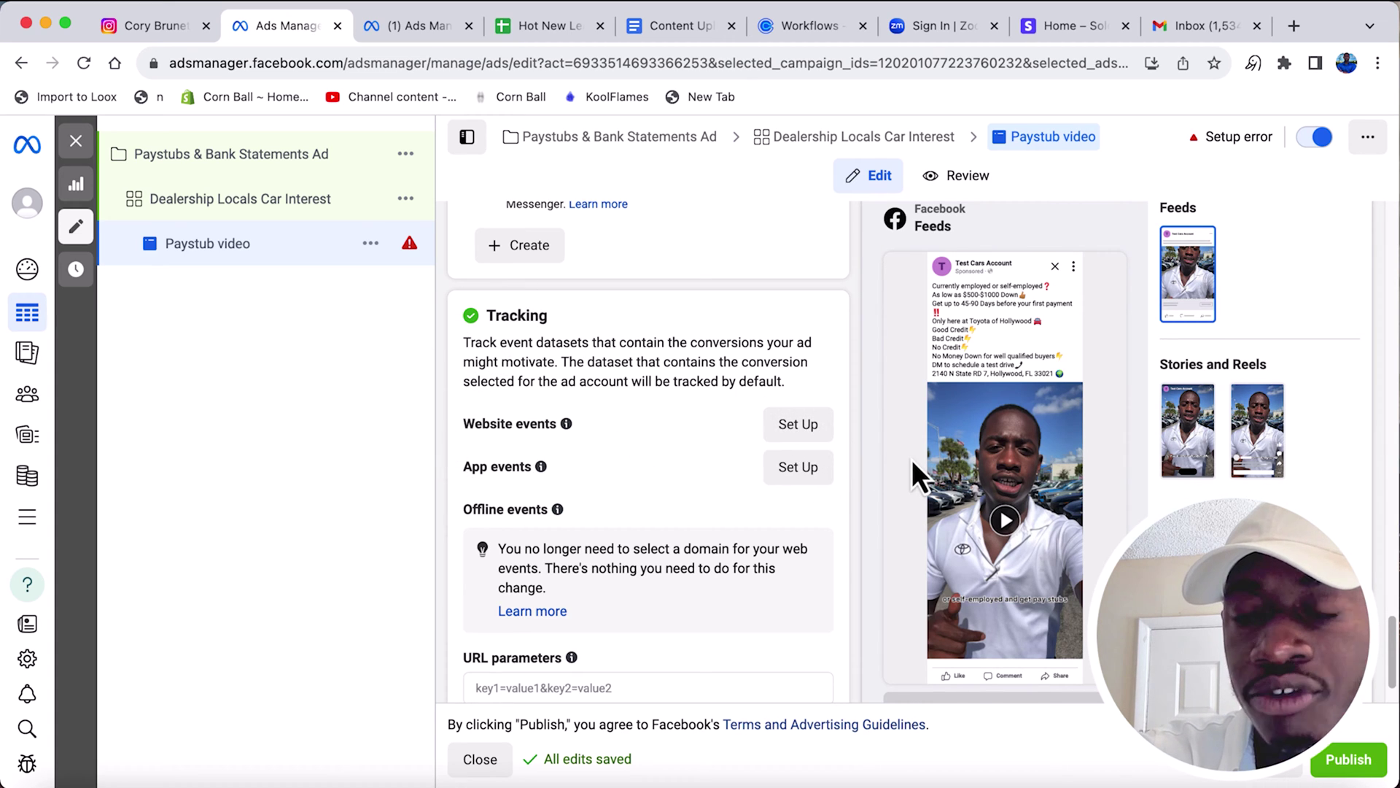
scroll(968, 431, "down", 1)
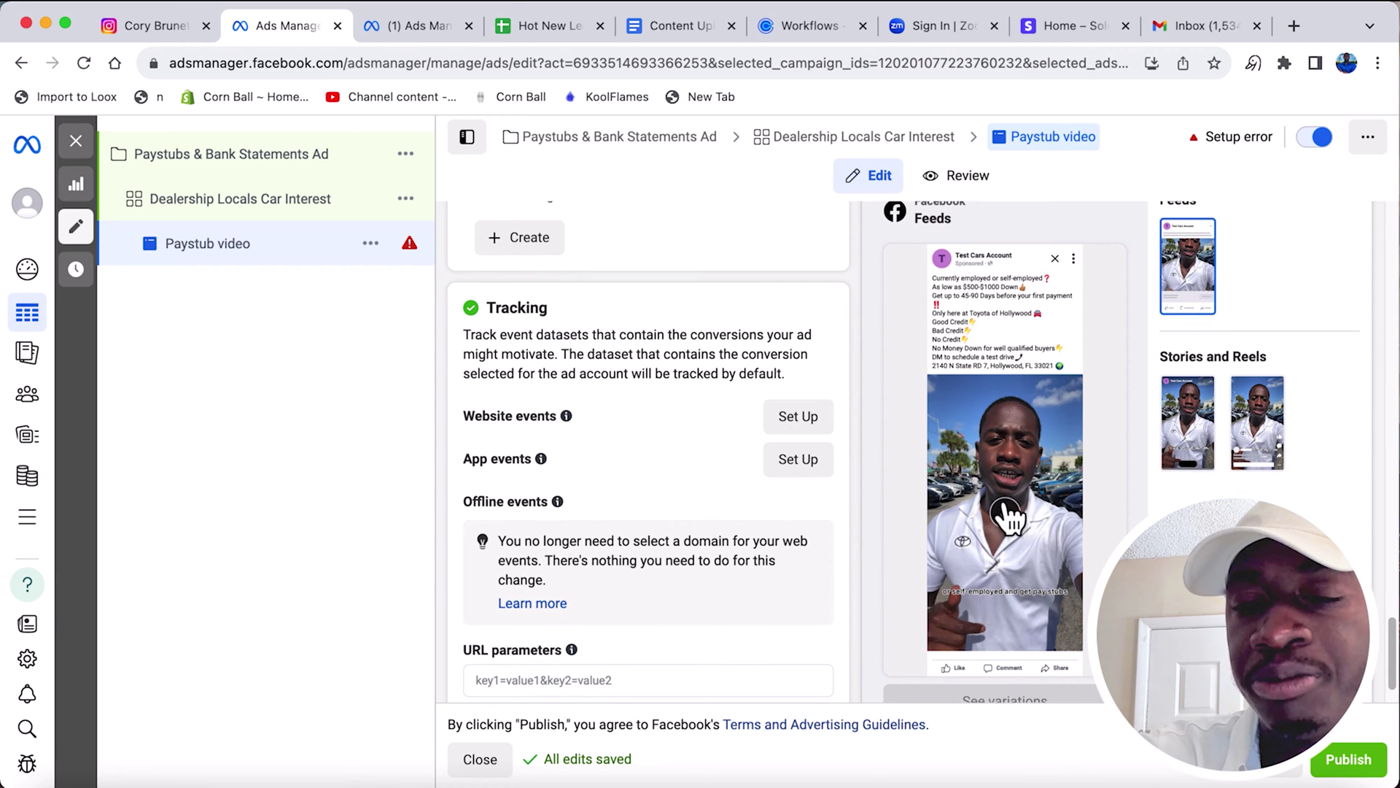
scroll(783, 487, "down", 3)
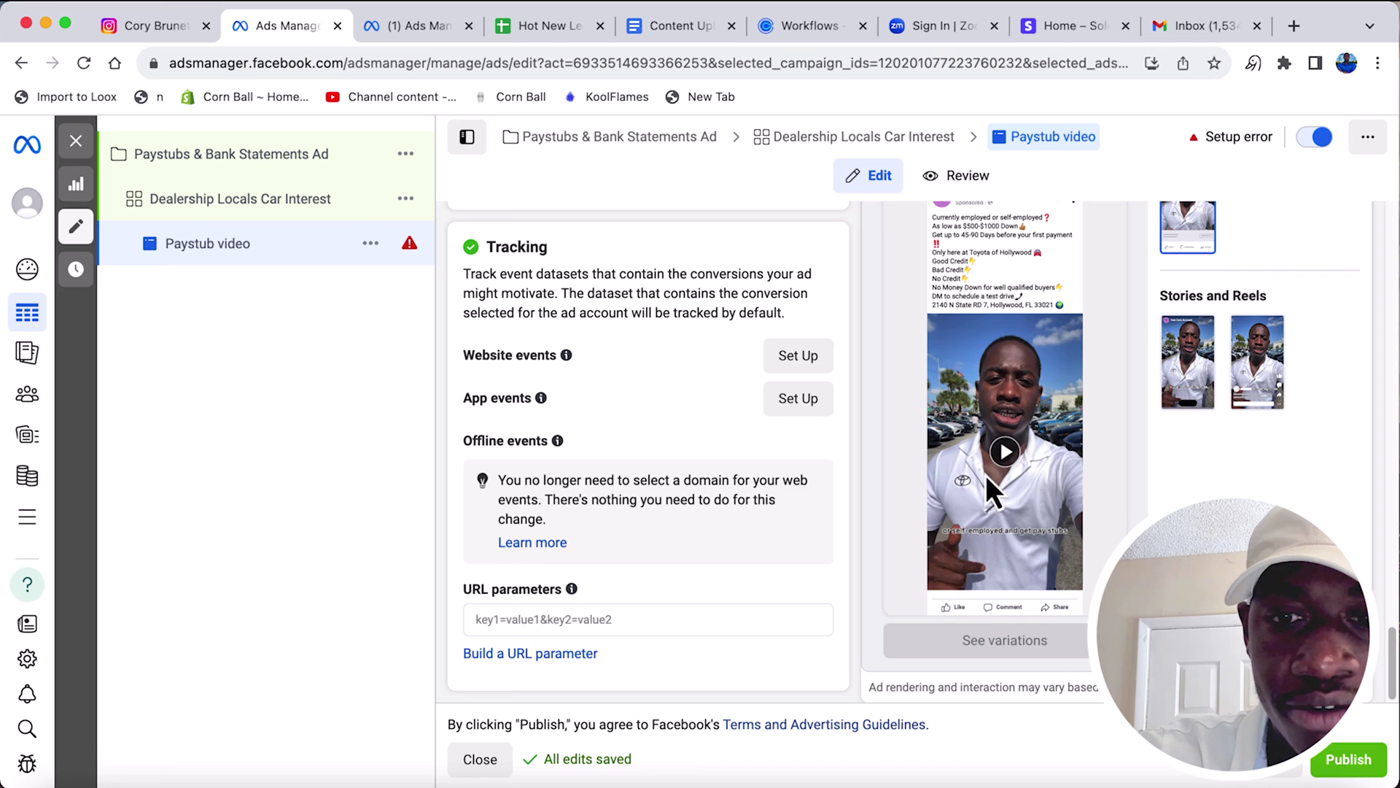
scroll(660, 410, "up", 3)
scroll(850, 444, "down", 2)
scroll(868, 490, "down", 1)
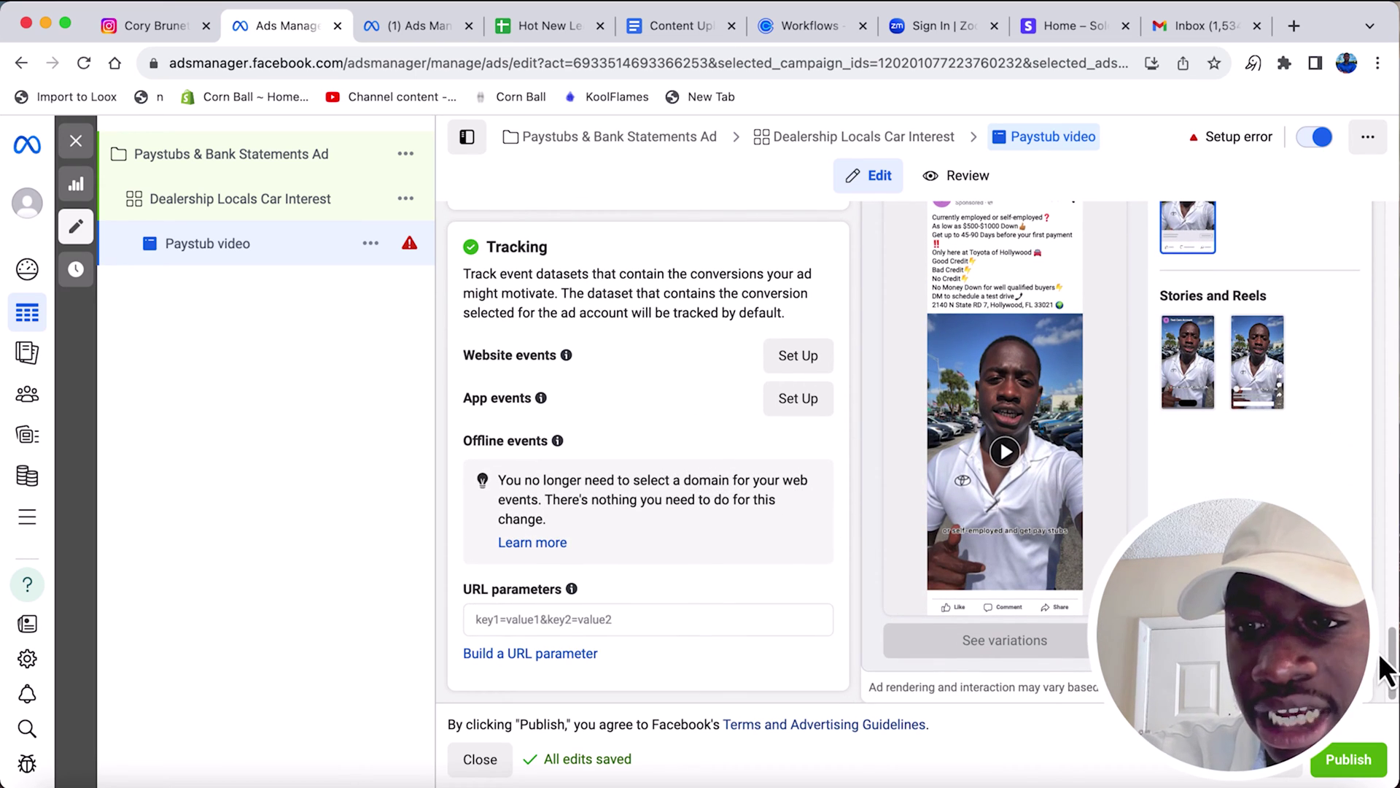